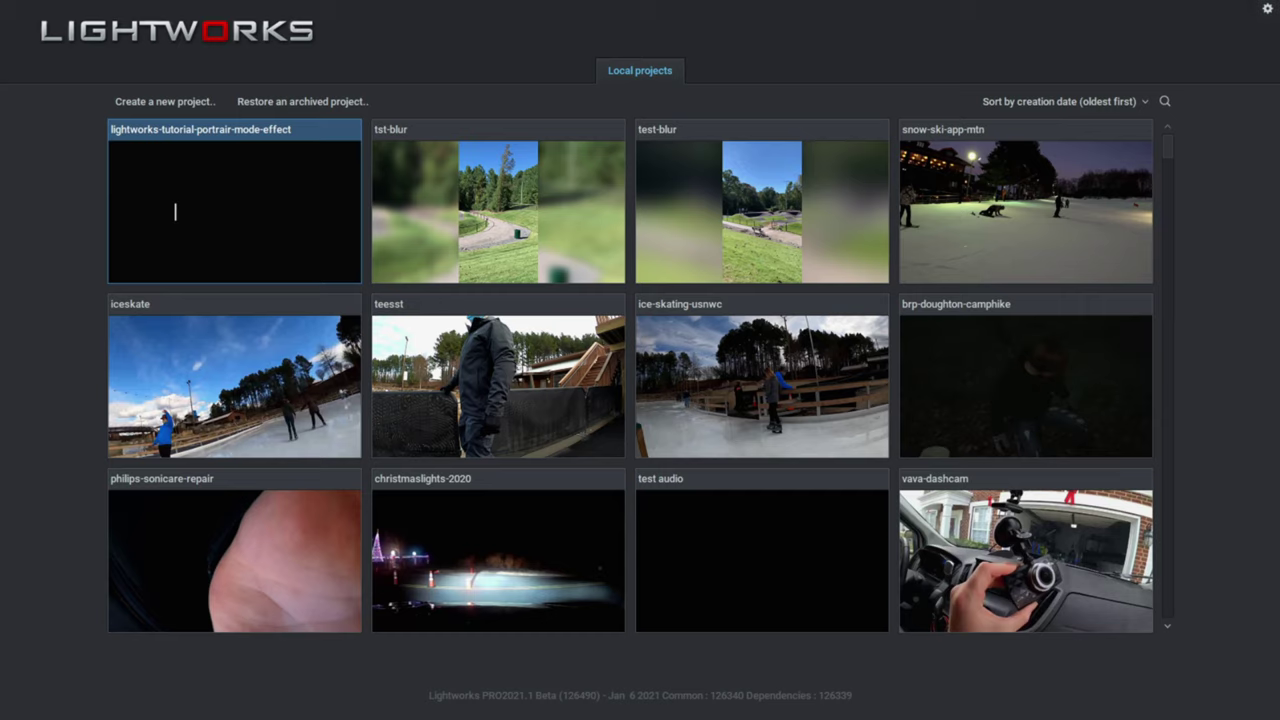
Switch the project layout to Flexible and create a new project named test-blur
{"action": "left_click", "coordinate": [1268, 10]}
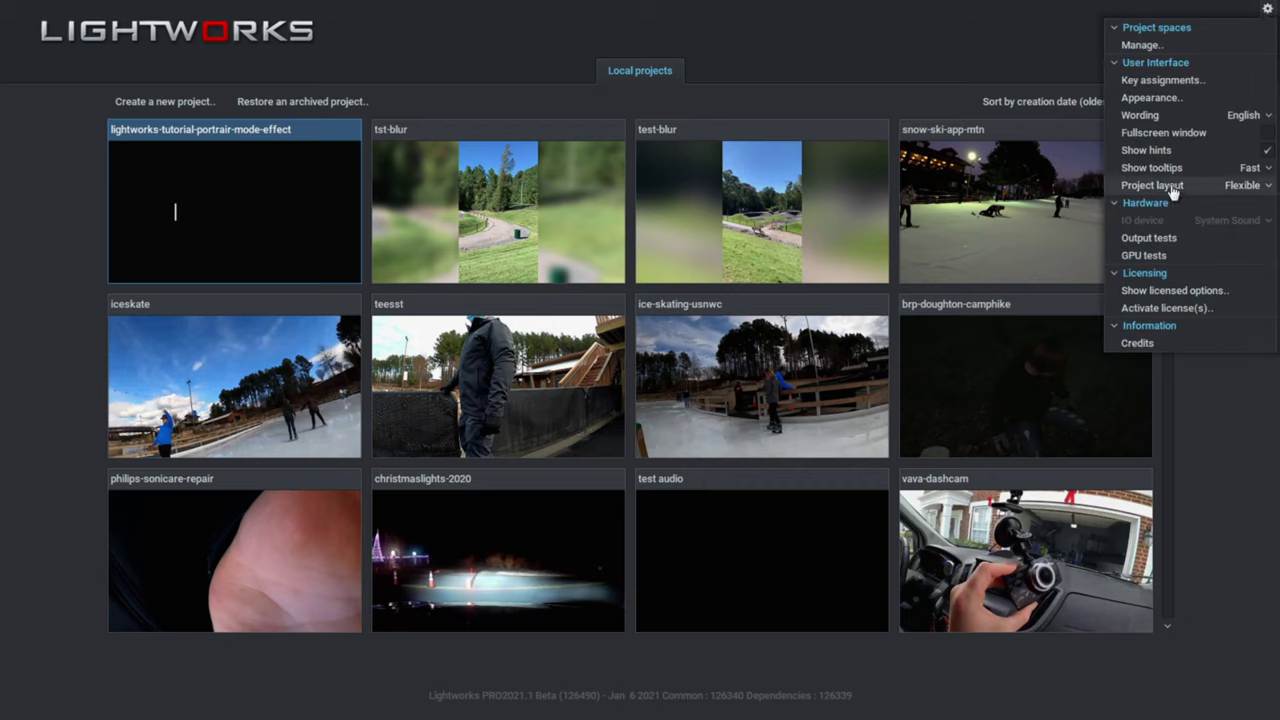
{"action": "left_click", "coordinate": [1266, 187]}
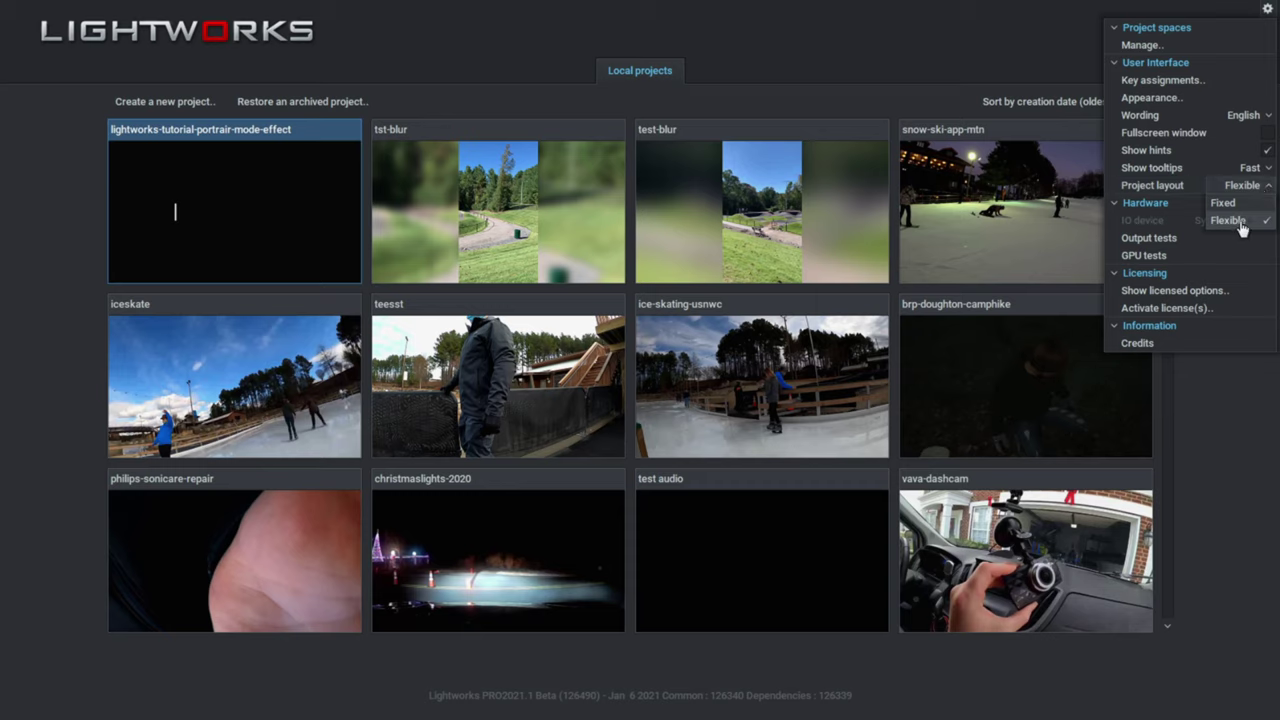
{"action": "left_click", "coordinate": [1240, 229]}
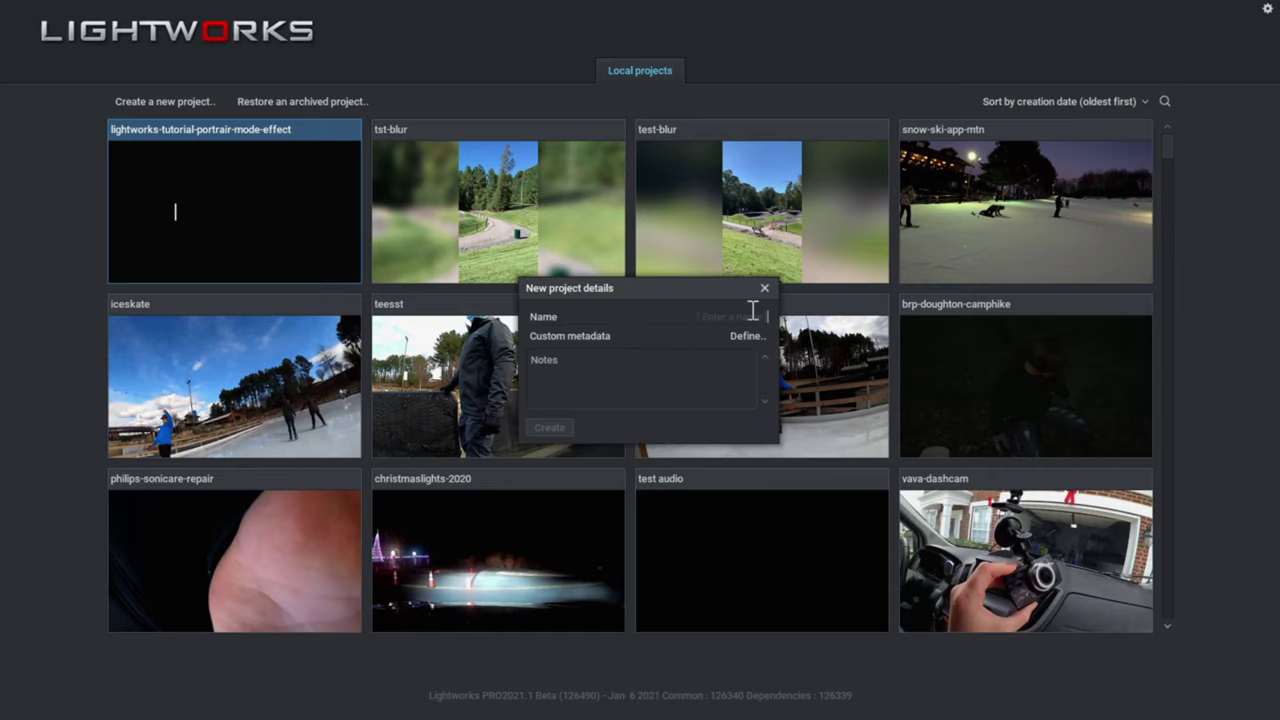
{"action": "type", "text": "test-blur"}
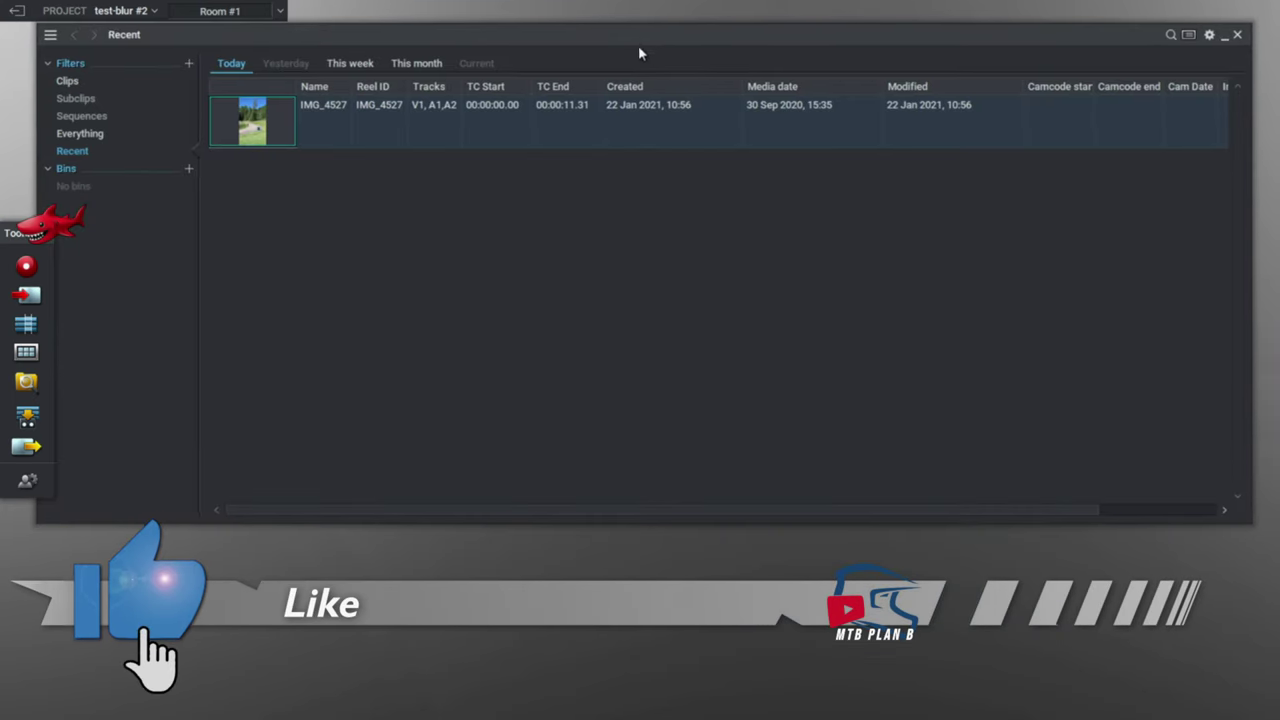
Preview and play IMG_4527 from the Recent bin, then create empty Sequence #1
{"action": "left_click_drag", "start_coordinate": [638, 45], "coordinate": [666, 52]}
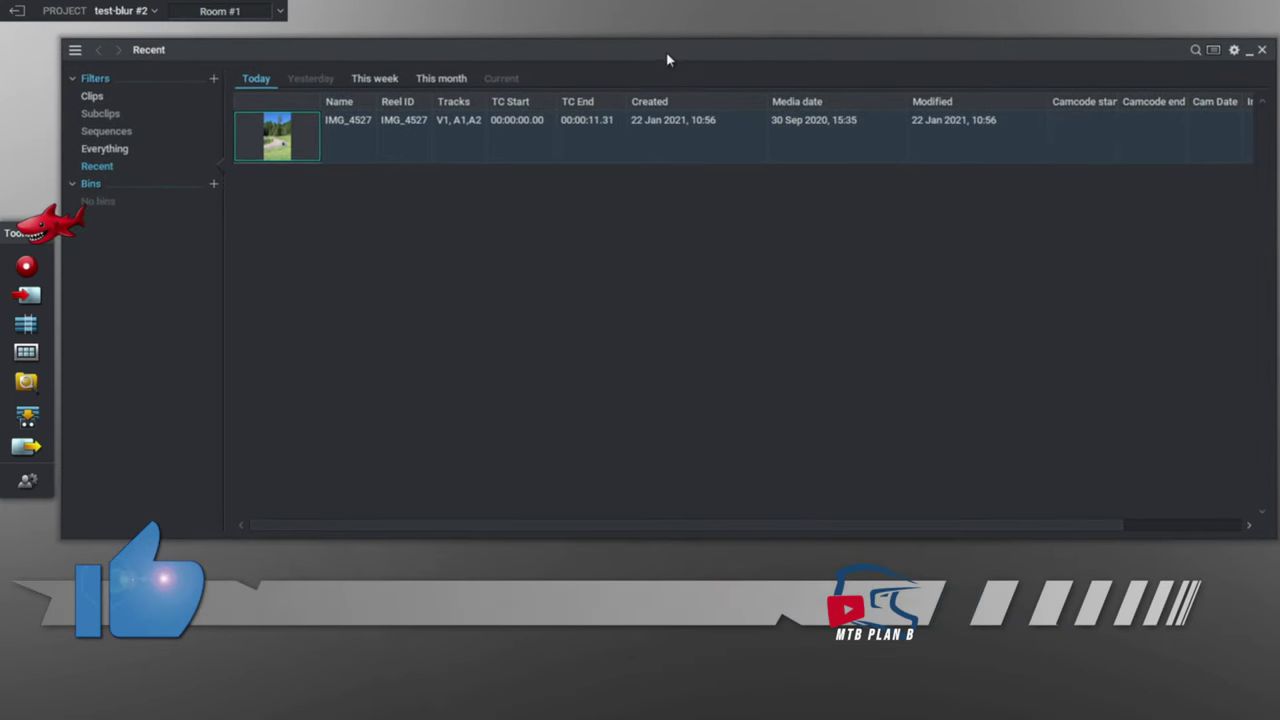
{"action": "double_click", "coordinate": [309, 143]}
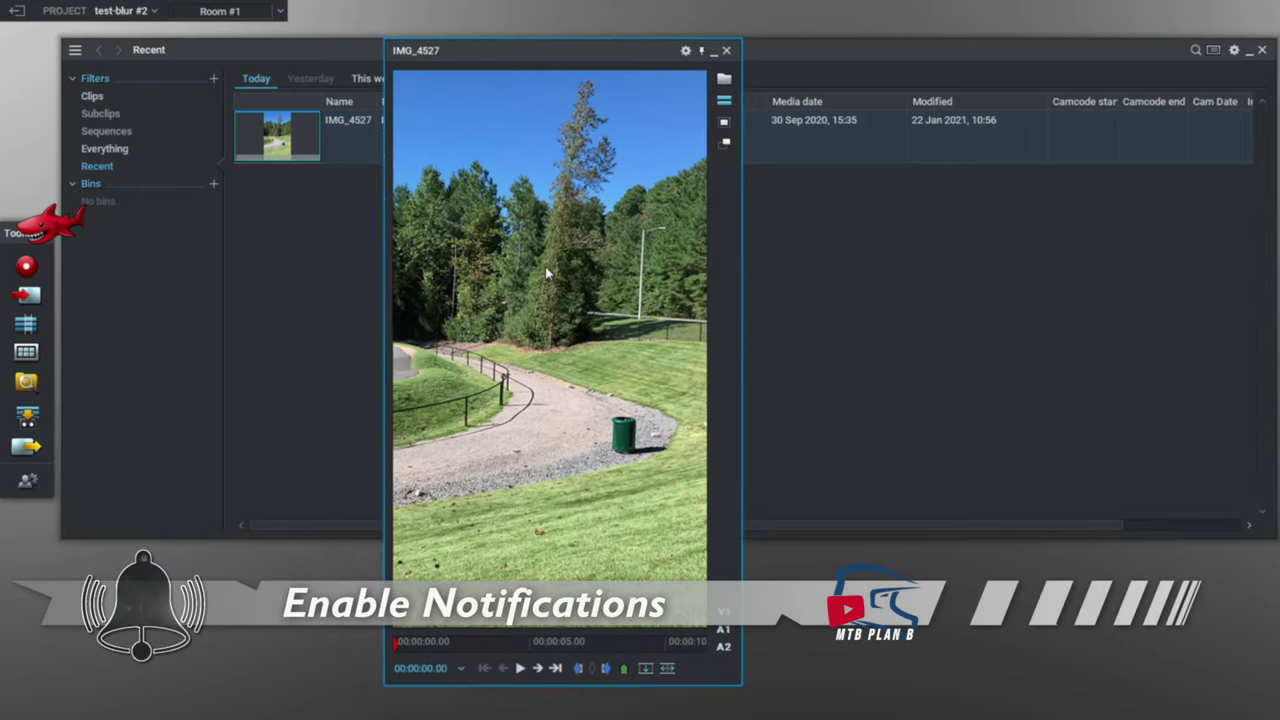
{"action": "left_click", "coordinate": [520, 670]}
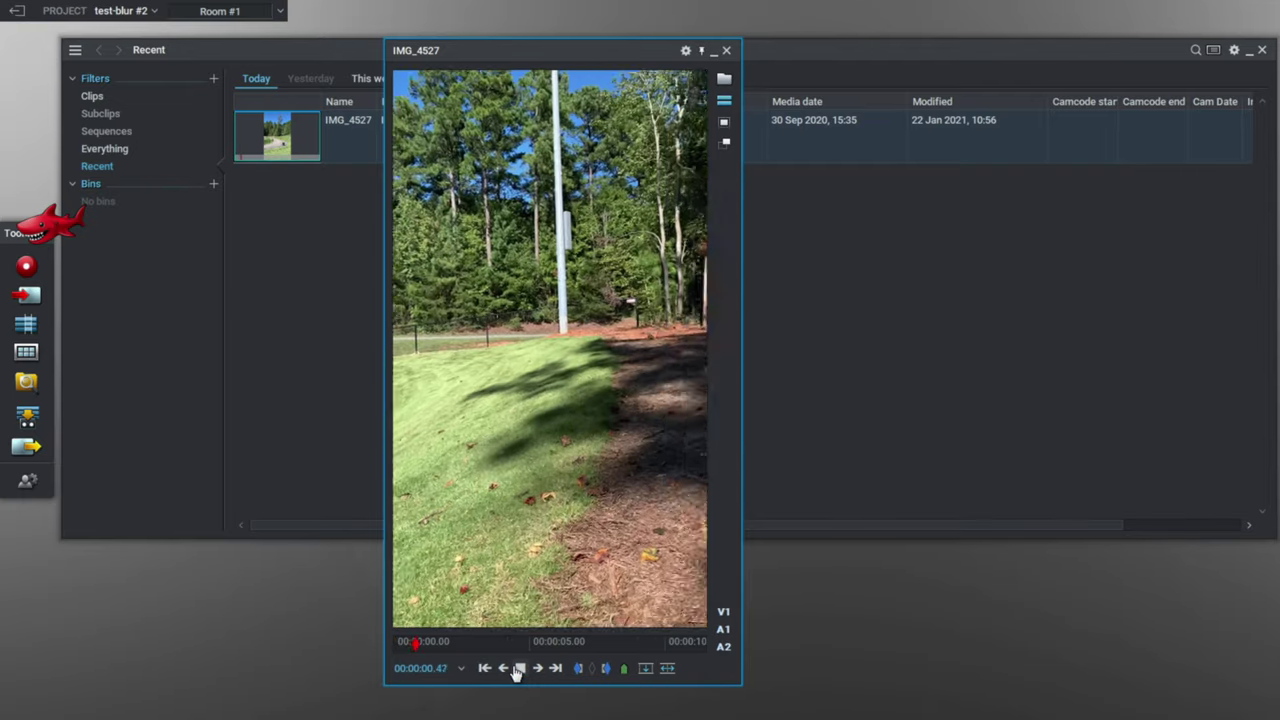
{"action": "key", "text": "Escape"}
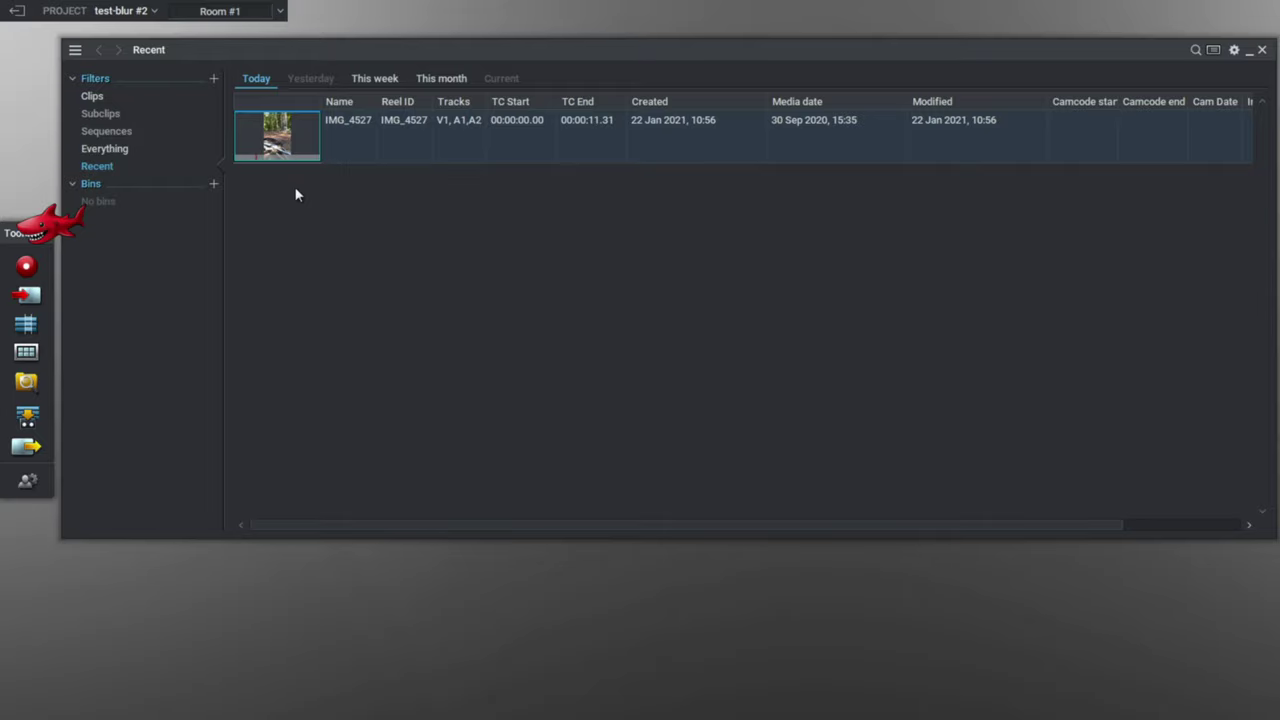
{"action": "left_click", "coordinate": [27, 326]}
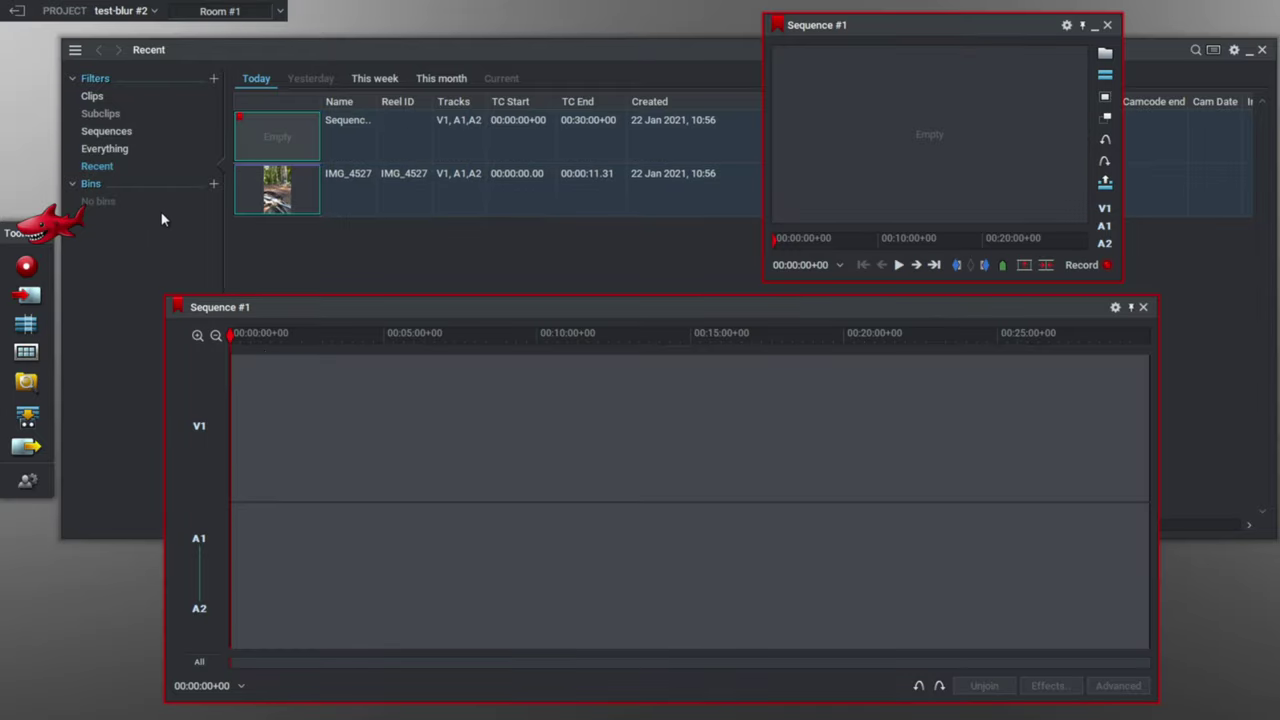
Drop IMG_4527 into the timeline, close the gap so it starts at zero, and zoom to fit
{"action": "left_click", "coordinate": [90, 100]}
{"action": "left_click", "coordinate": [291, 128]}
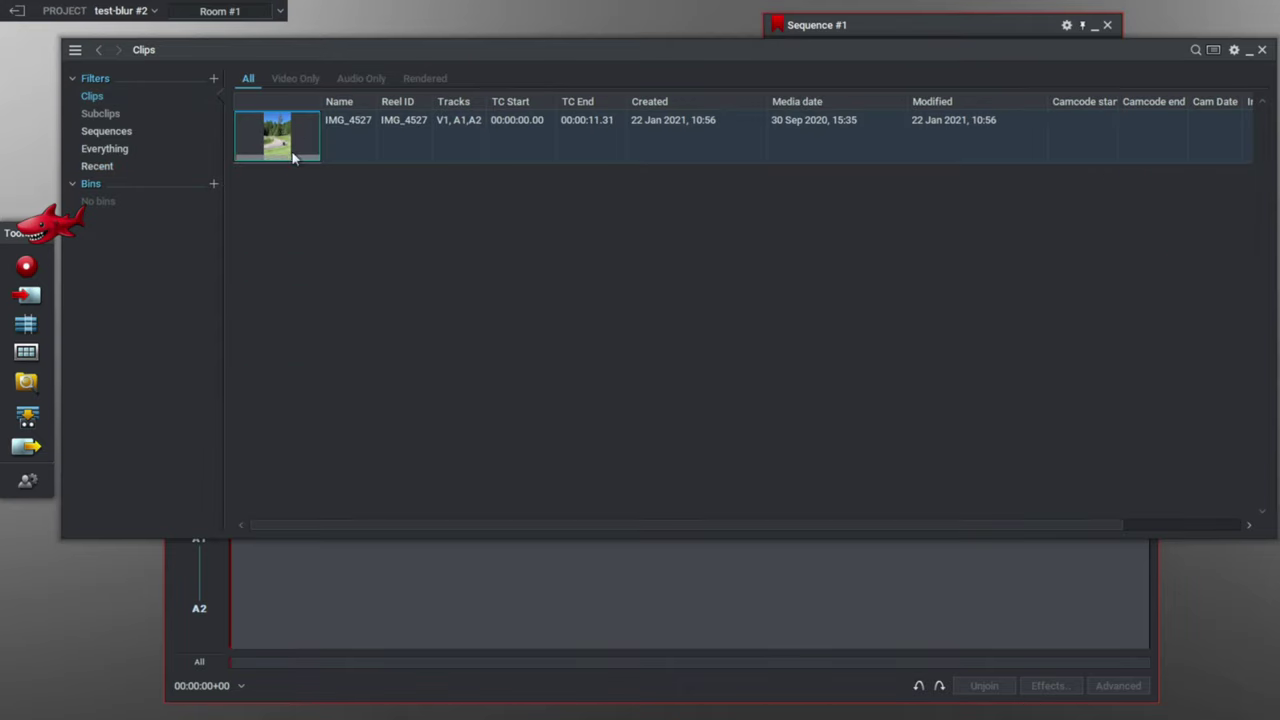
{"action": "left_click_drag", "start_coordinate": [278, 140], "coordinate": [380, 610]}
{"action": "right_click", "coordinate": [314, 425]}
{"action": "left_click", "coordinate": [314, 424]}
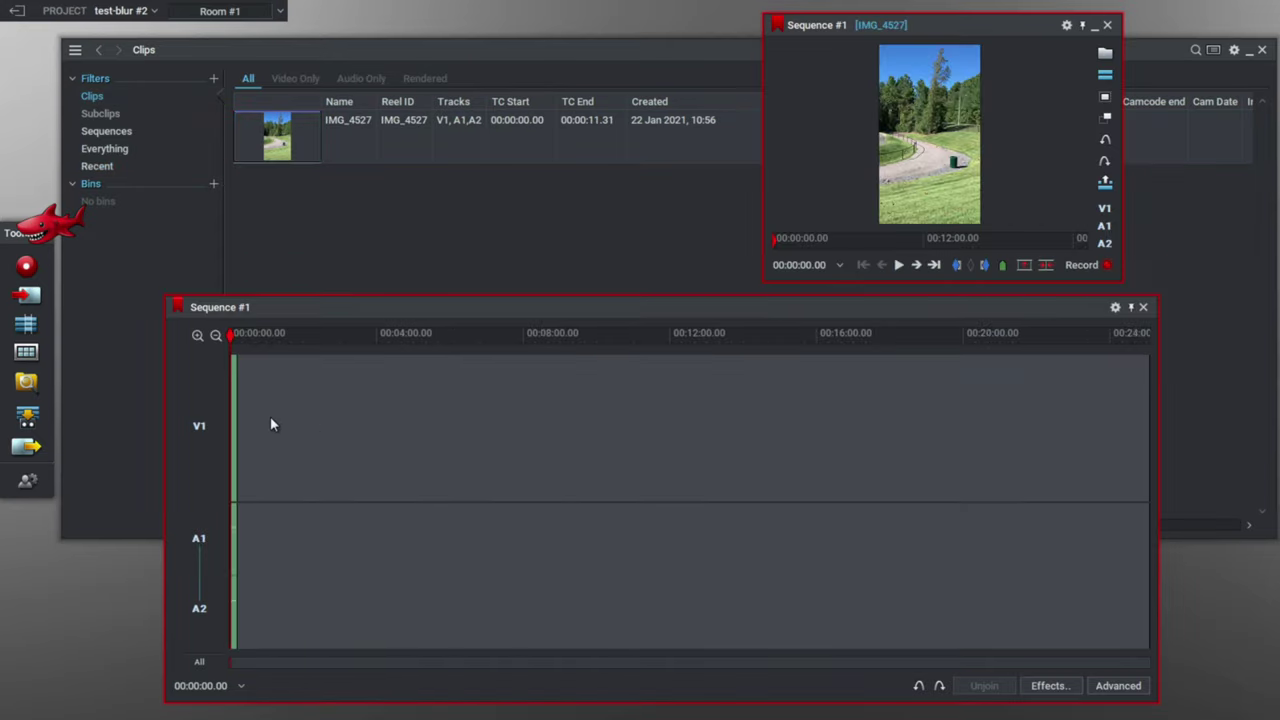
{"action": "left_click", "coordinate": [197, 337]}
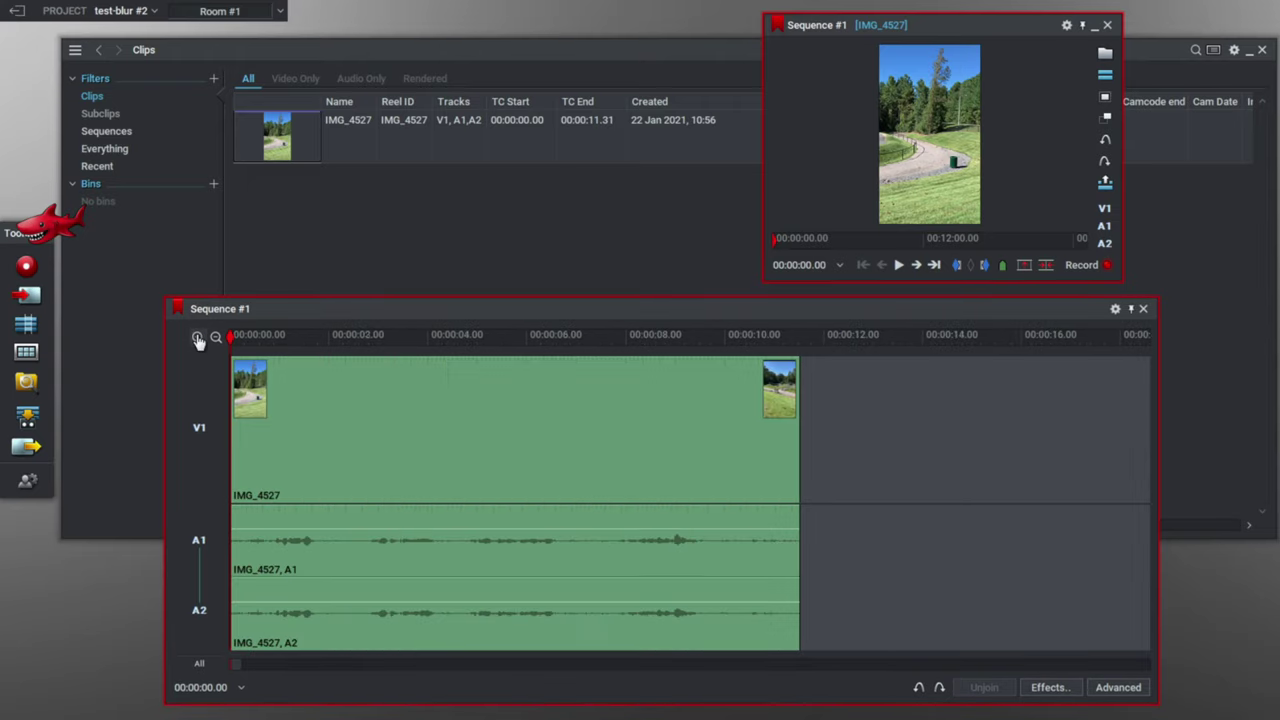
Jump the playhead to 00:00:02.13, then bring it back to the start
{"action": "left_click", "coordinate": [817, 264]}
{"action": "type", "text": "213"}
{"action": "key", "text": "Return"}
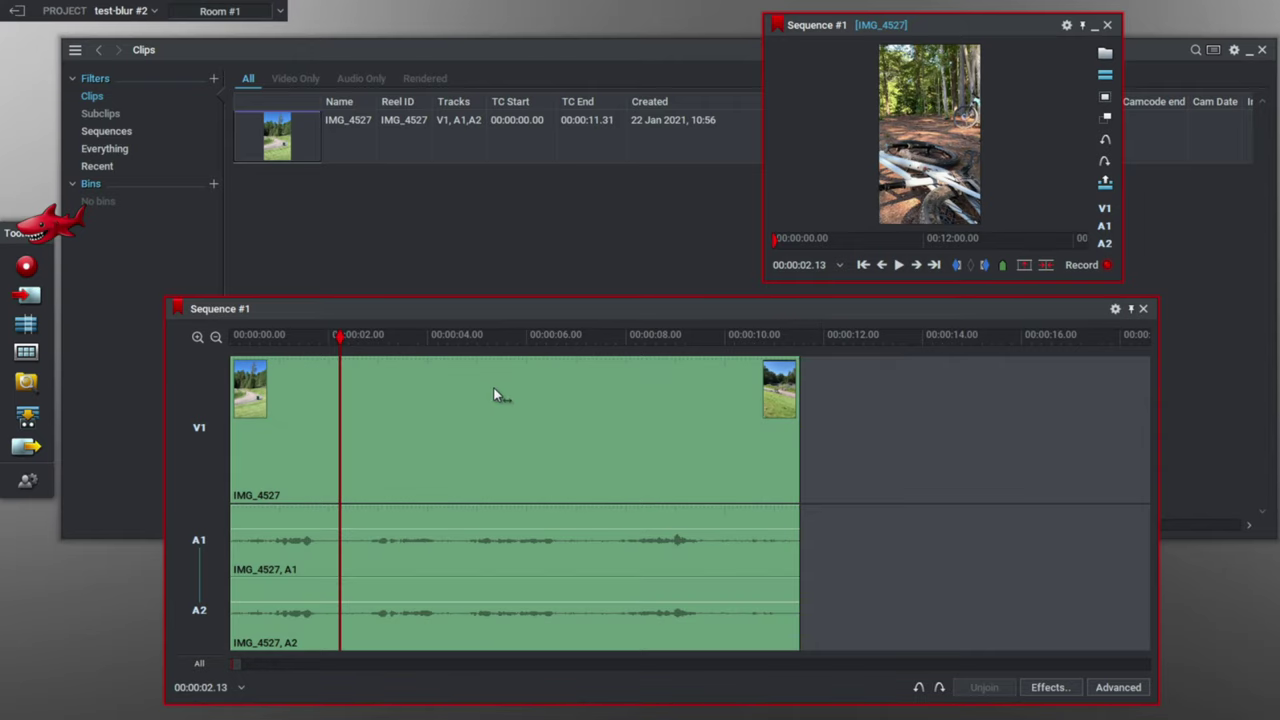
{"action": "left_click_drag", "start_coordinate": [341, 336], "coordinate": [175, 339]}
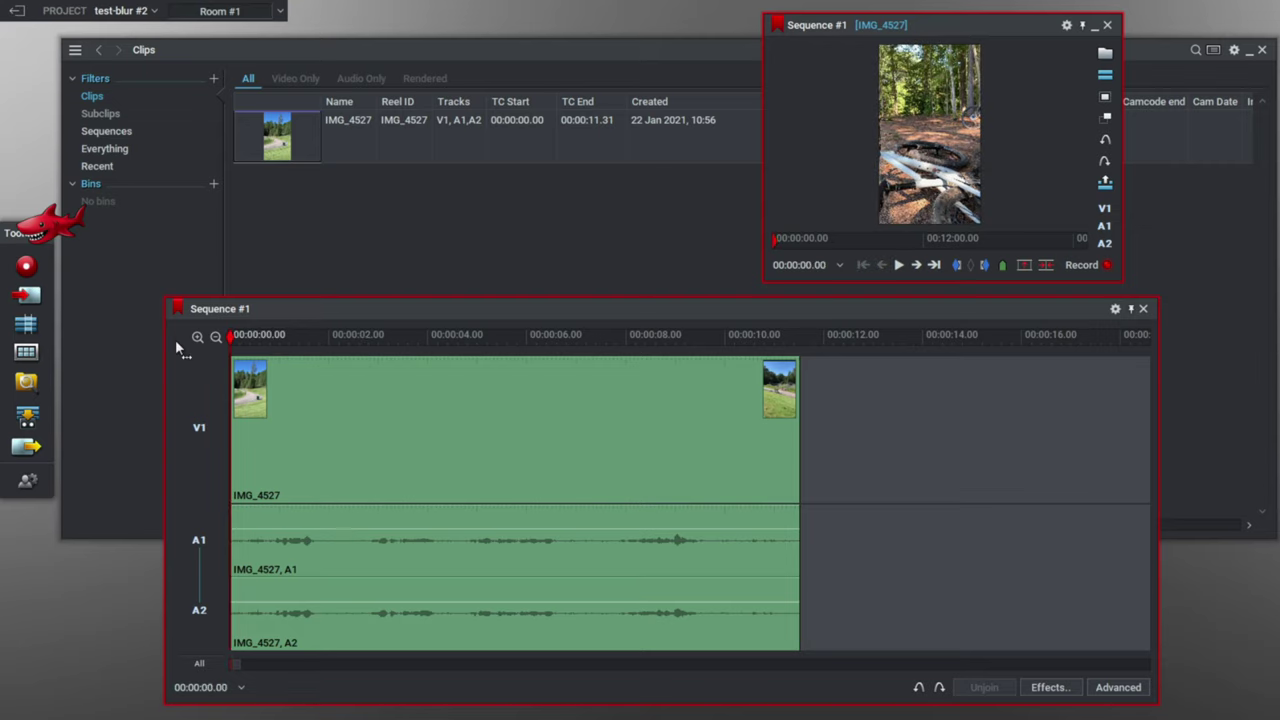
{"action": "right_click", "coordinate": [295, 437]}
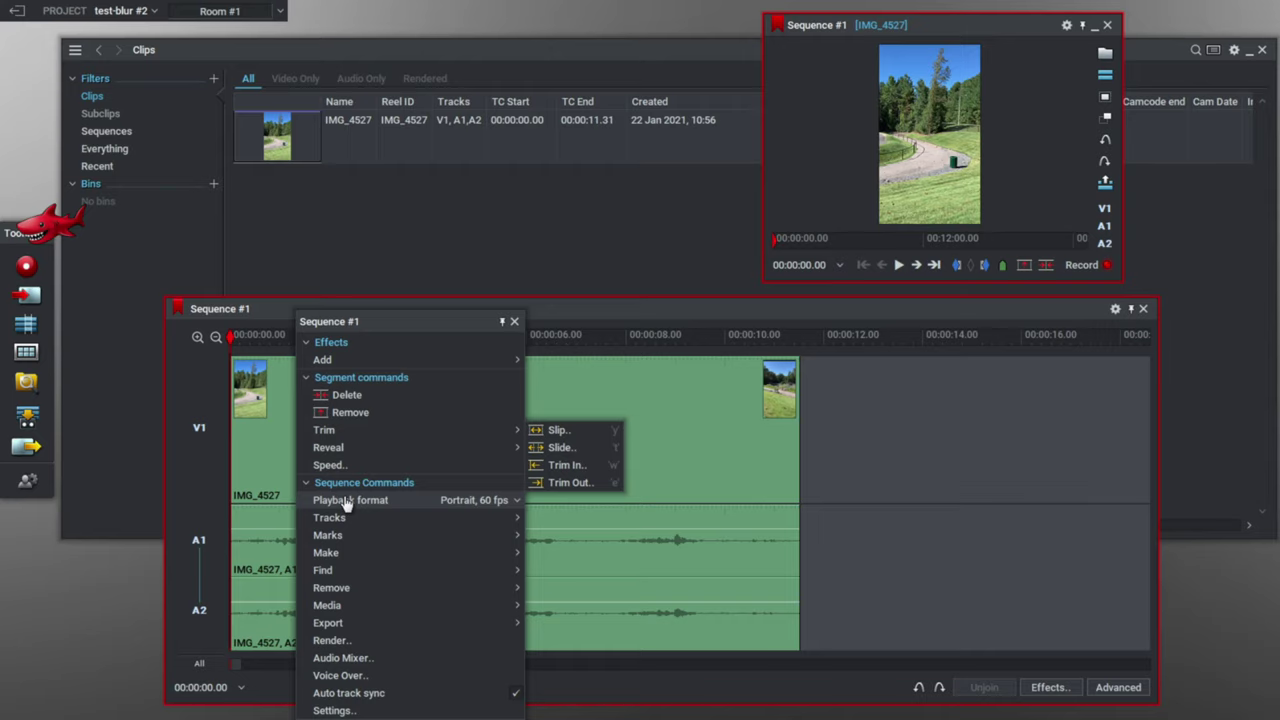
Set the sequence playback format to 1080p, 60 fps
{"action": "left_click", "coordinate": [496, 506]}
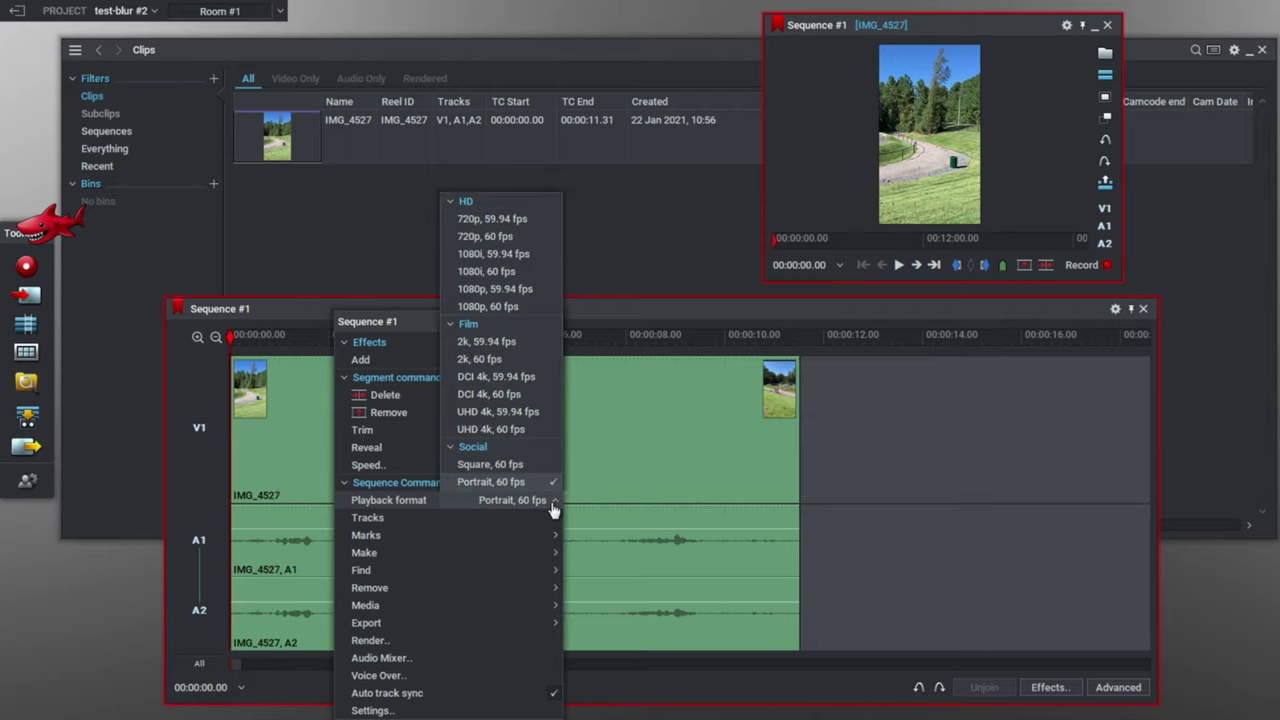
{"action": "left_click", "coordinate": [484, 312]}
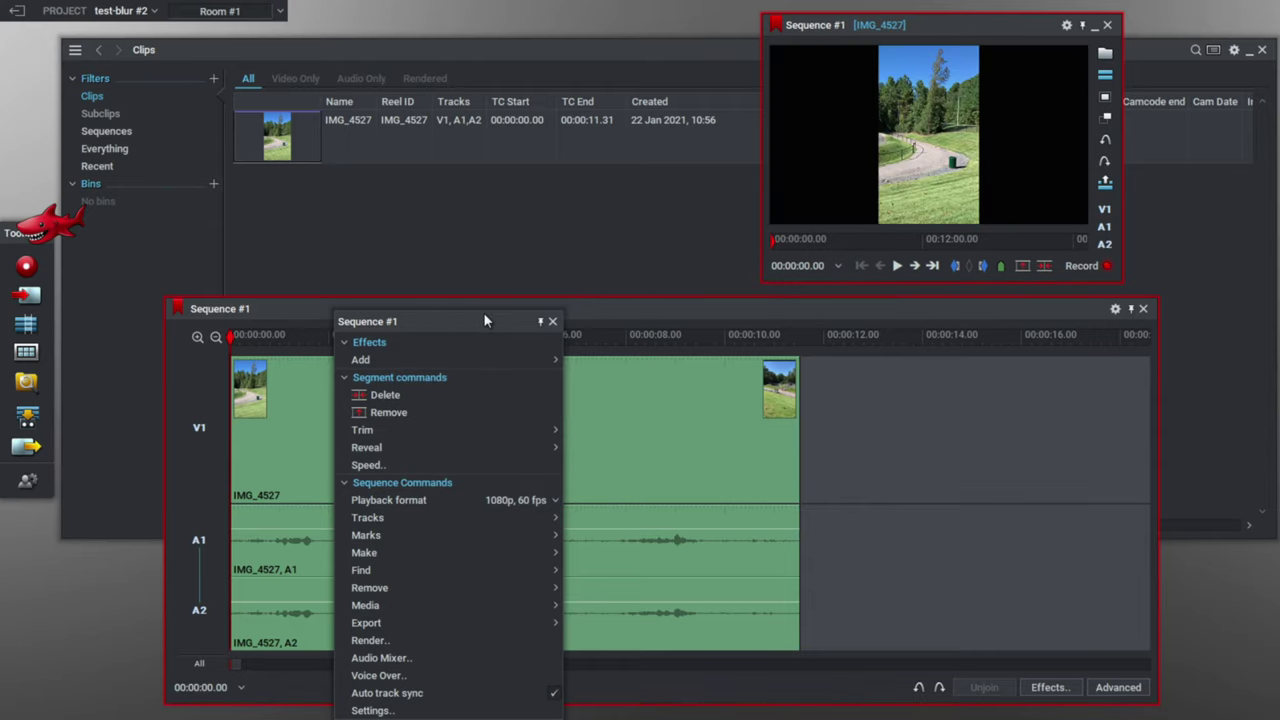
{"action": "left_click", "coordinate": [552, 321]}
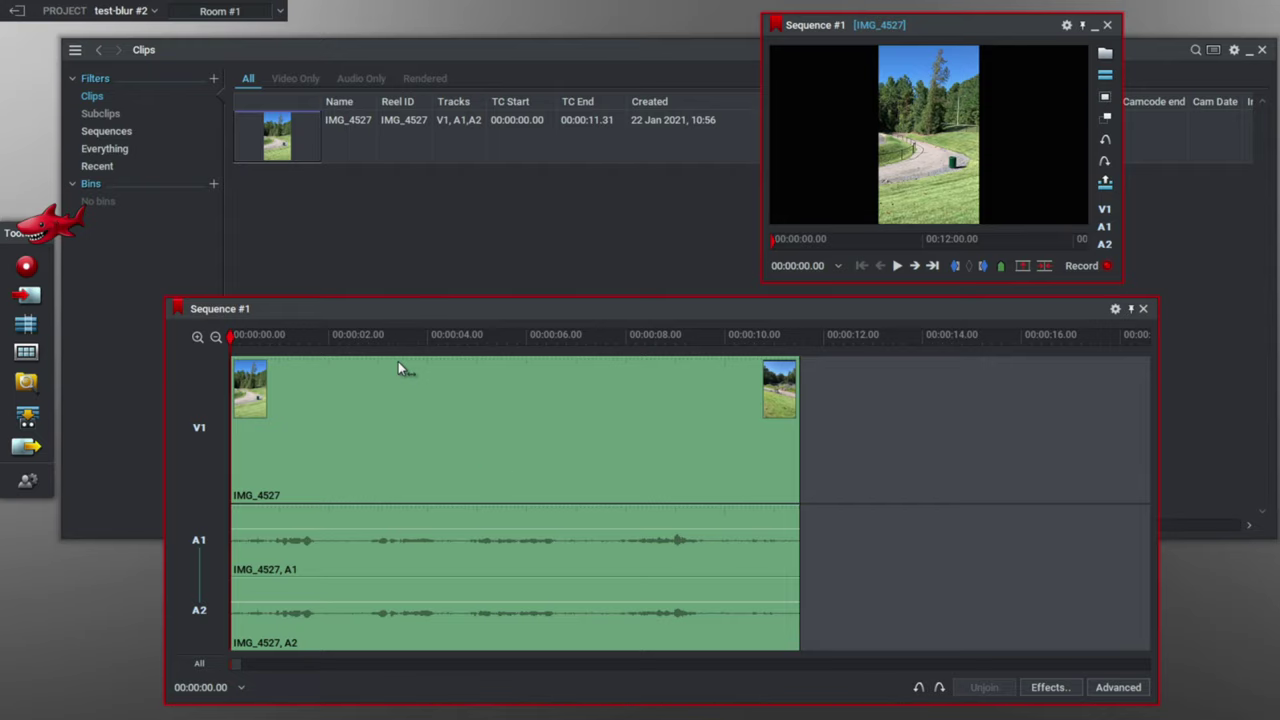
Add a V2 video track holding a second copy of IMG_4527 and disable V1
{"action": "right_click", "coordinate": [197, 479]}
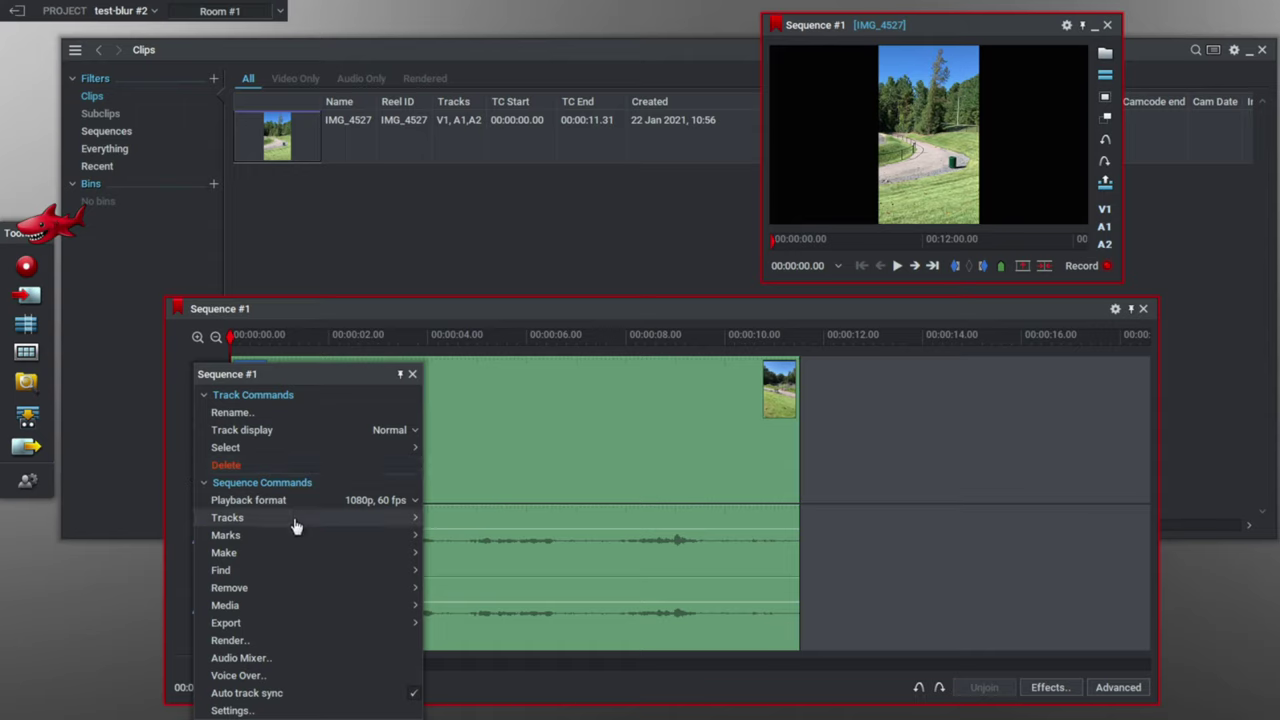
{"action": "mouse_move", "coordinate": [296, 520]}
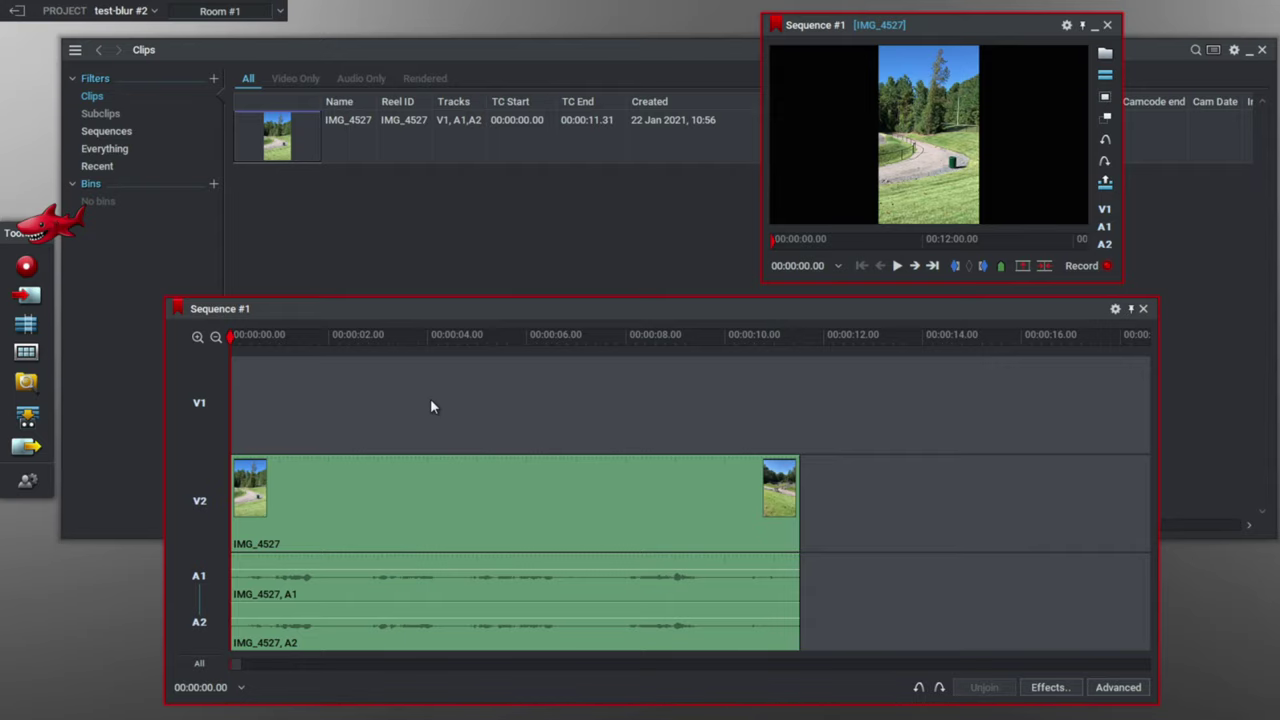
{"action": "left_click", "coordinate": [287, 137]}
{"action": "left_click_drag", "start_coordinate": [287, 137], "coordinate": [928, 617]}
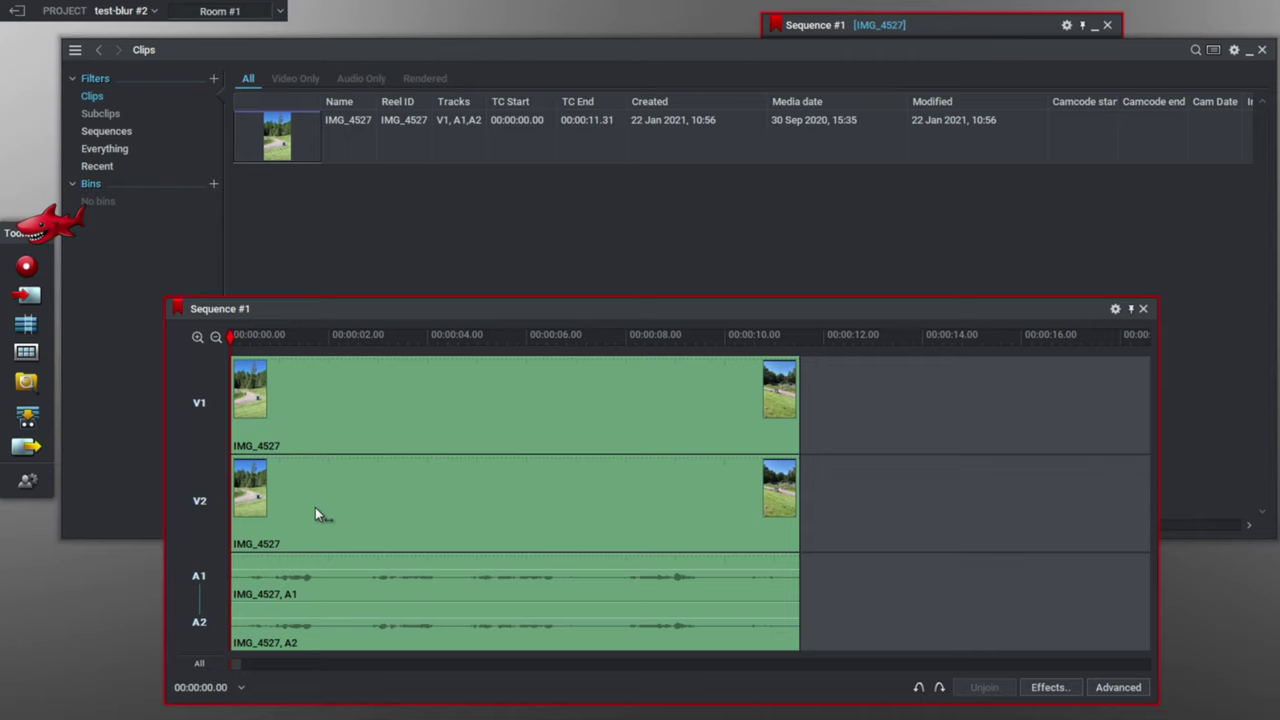
{"action": "left_click", "coordinate": [199, 406]}
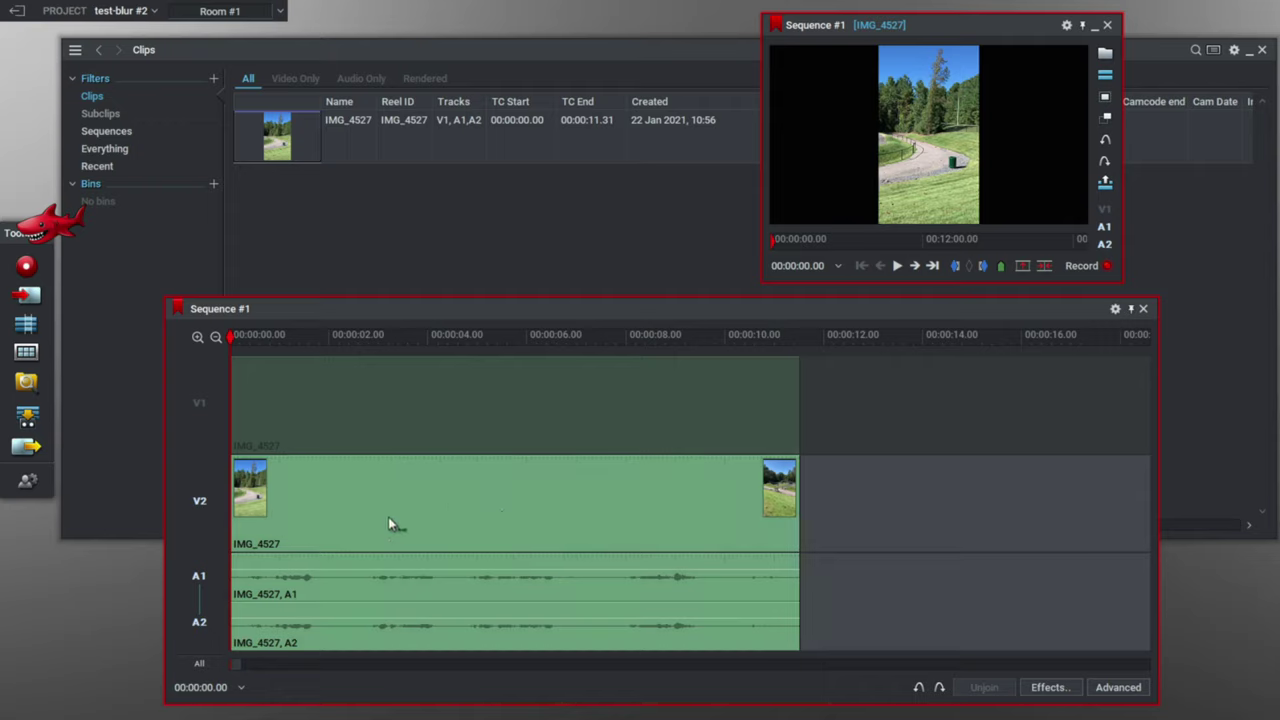
{"action": "double_click", "coordinate": [493, 527]}
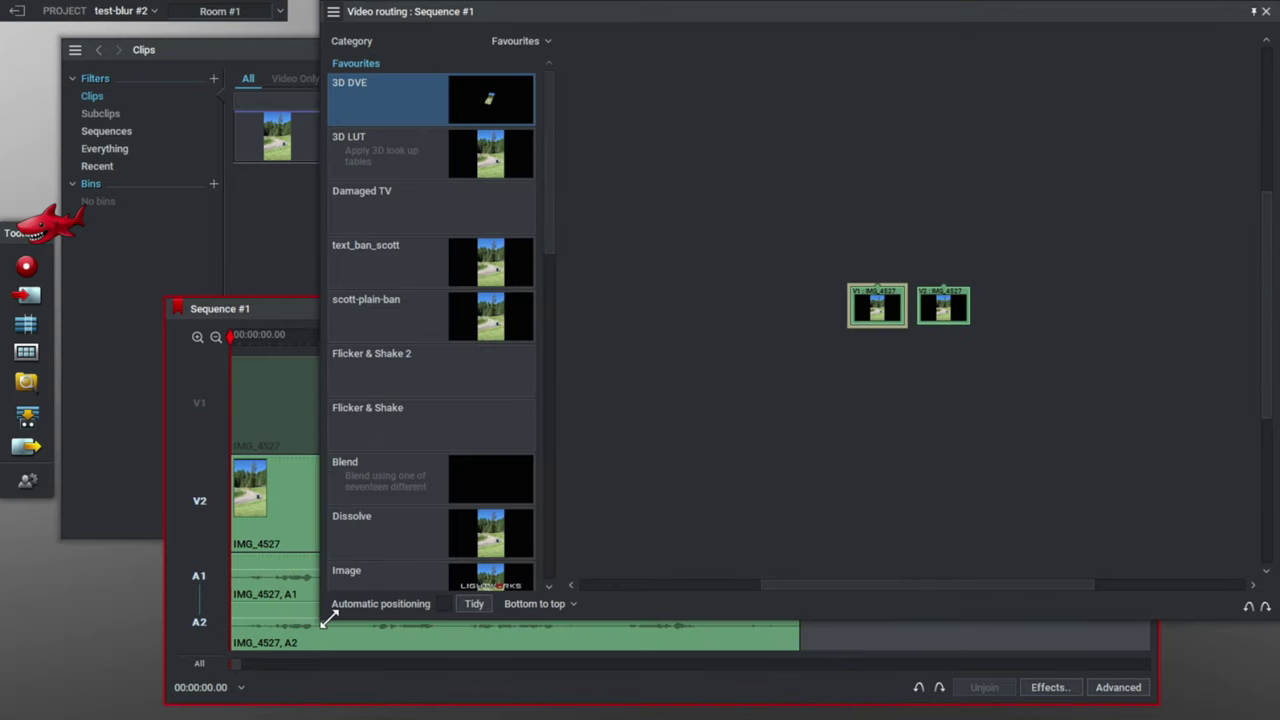
Add a 3D DVE fed by the V1 clip and a 3D LUT above it in the routing
{"action": "left_click_drag", "start_coordinate": [326, 620], "coordinate": [44, 702]}
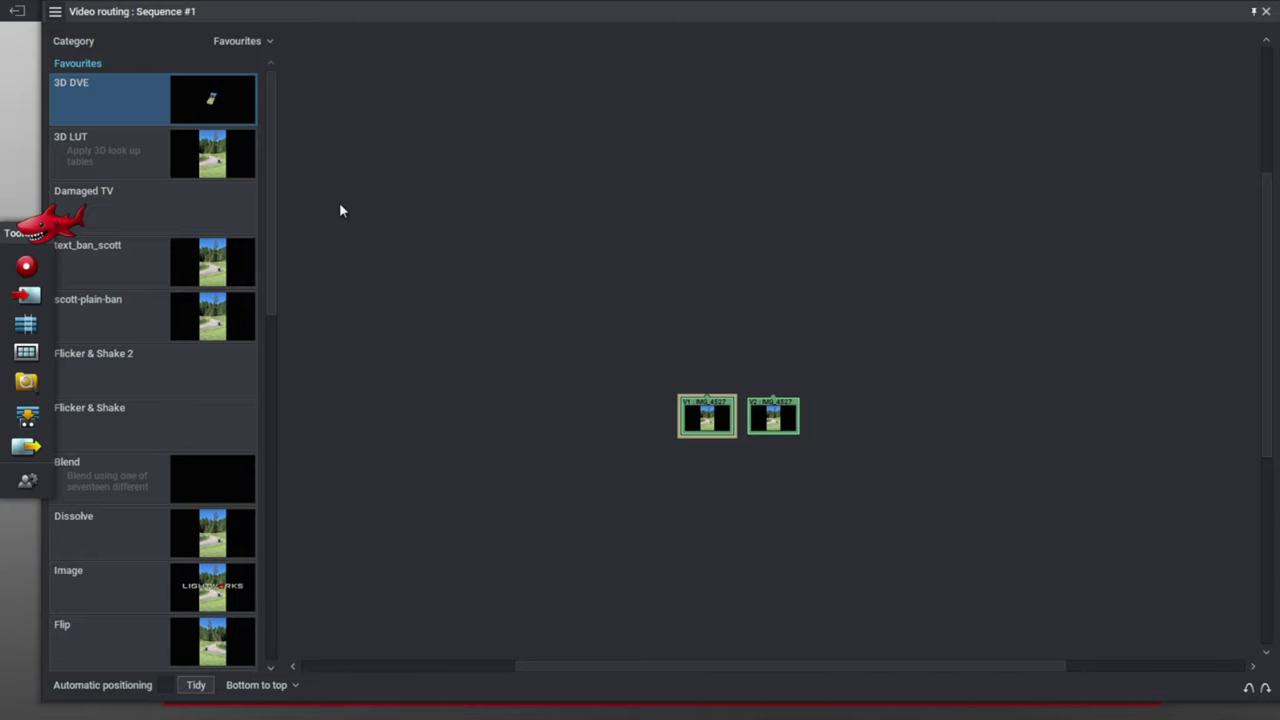
{"action": "left_click_drag", "start_coordinate": [163, 107], "coordinate": [712, 333]}
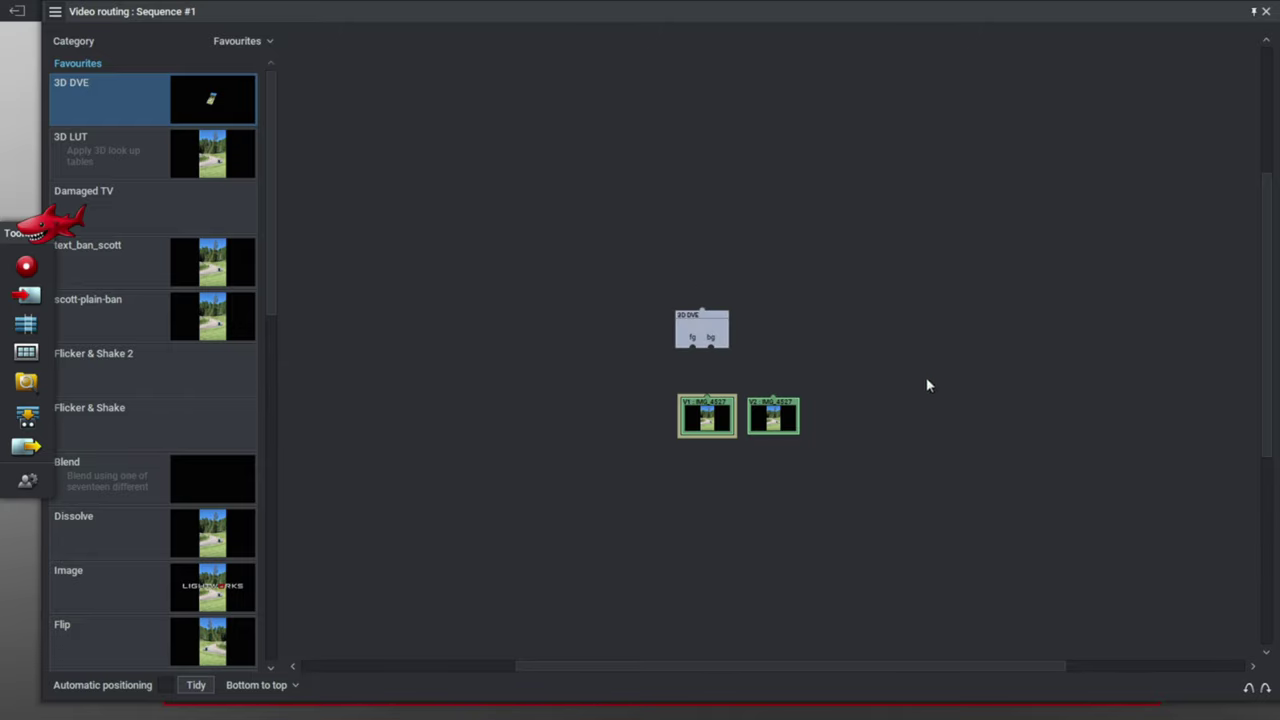
{"action": "left_click_drag", "start_coordinate": [707, 397], "coordinate": [693, 355]}
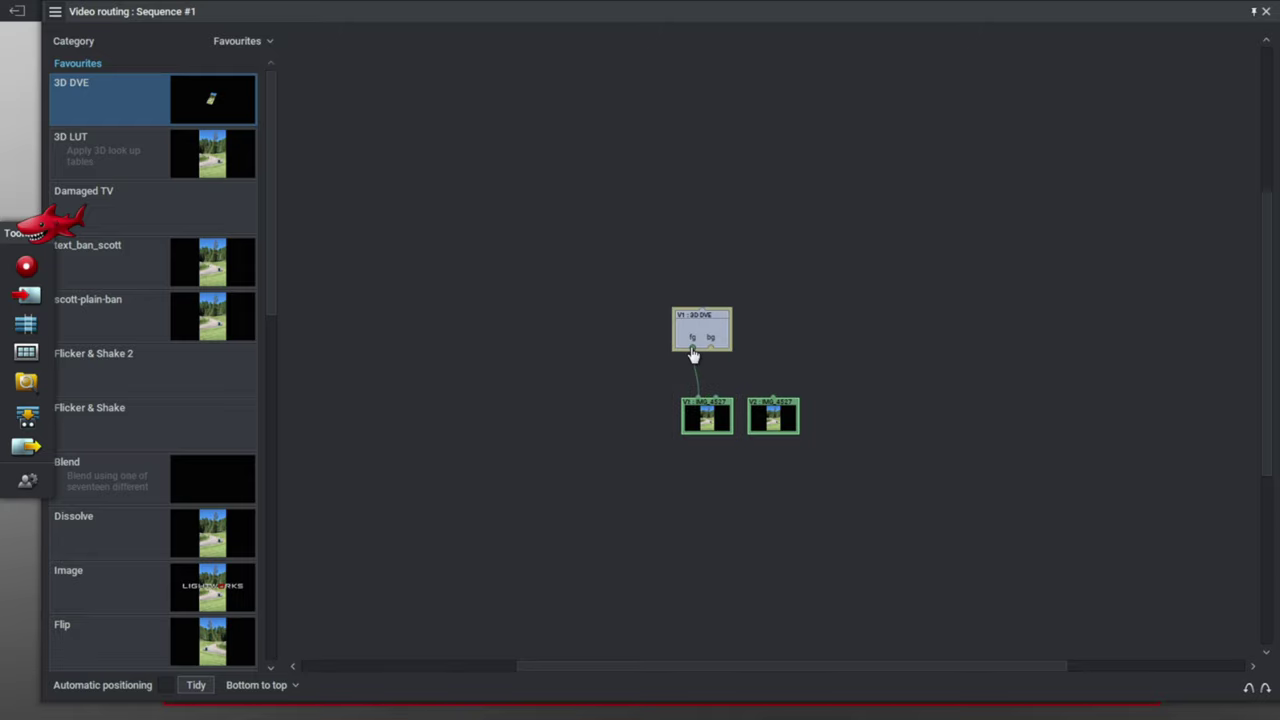
{"action": "left_click_drag", "start_coordinate": [140, 153], "coordinate": [683, 242]}
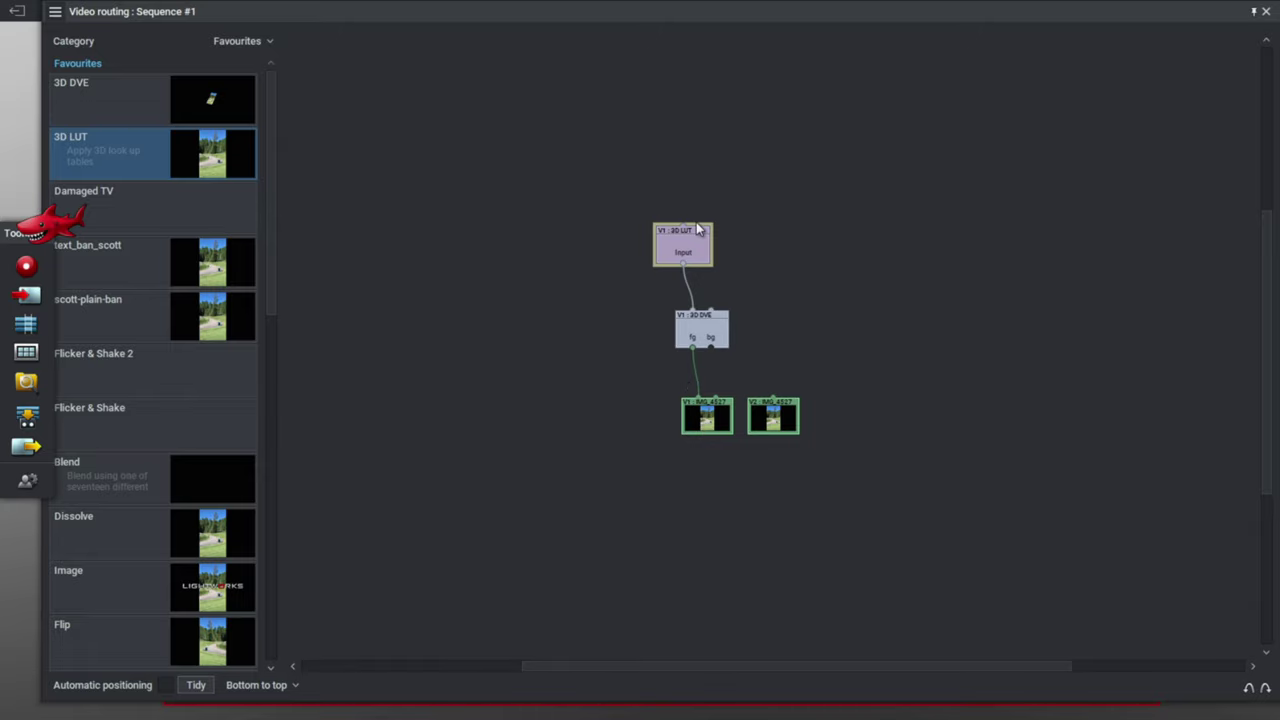
{"action": "left_click", "coordinate": [740, 346]}
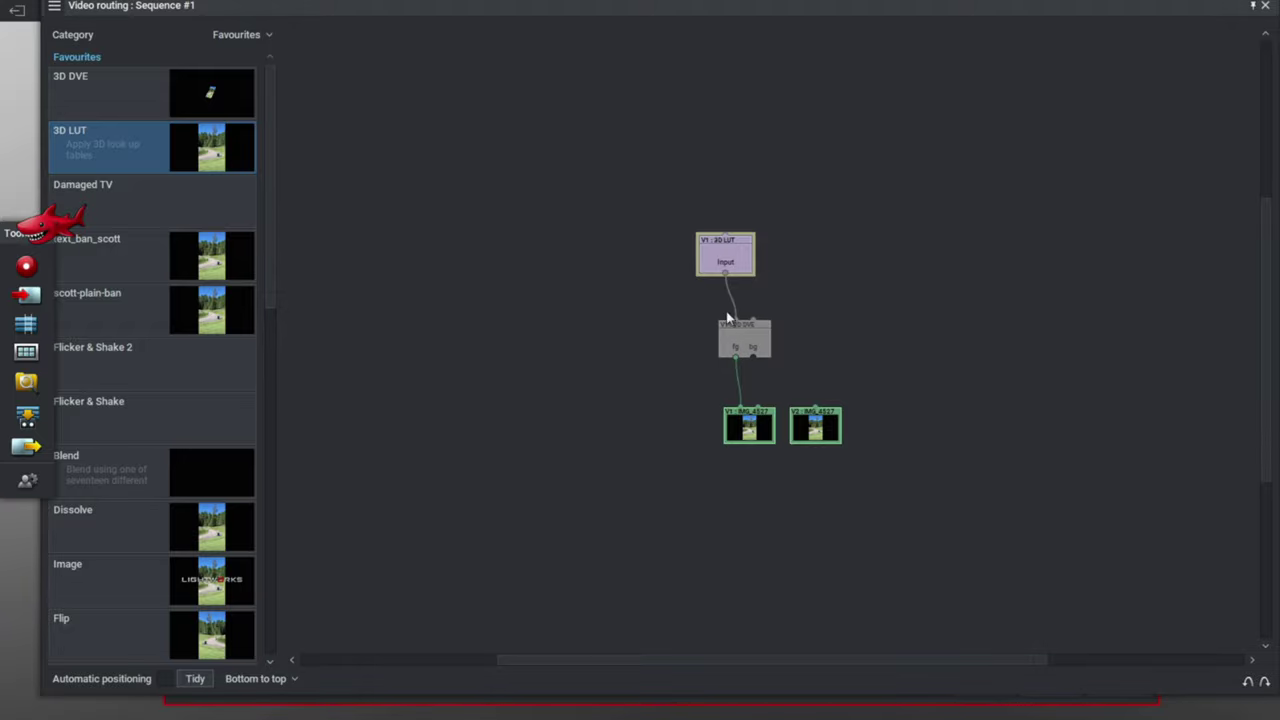
Remove the 3D DVE and 3D LUT nodes from the routing graph
{"action": "left_click", "coordinate": [740, 332]}
{"action": "right_click", "coordinate": [740, 337]}
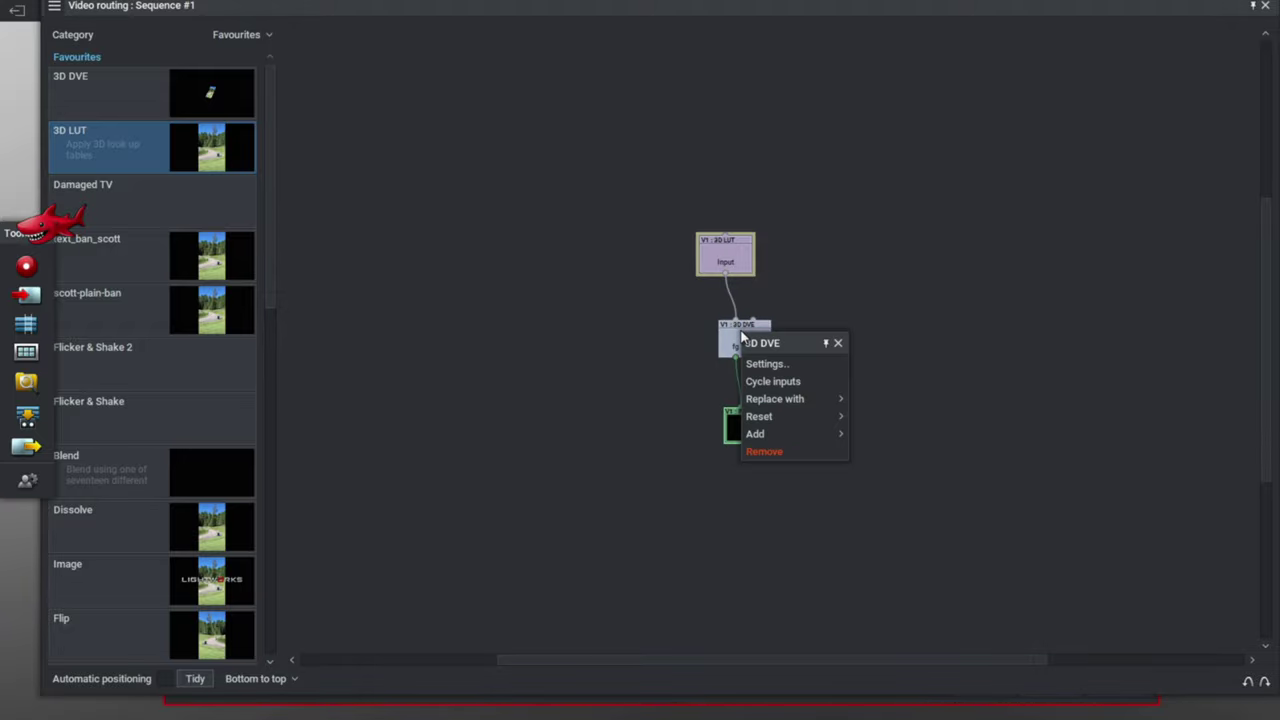
{"action": "left_click", "coordinate": [752, 452]}
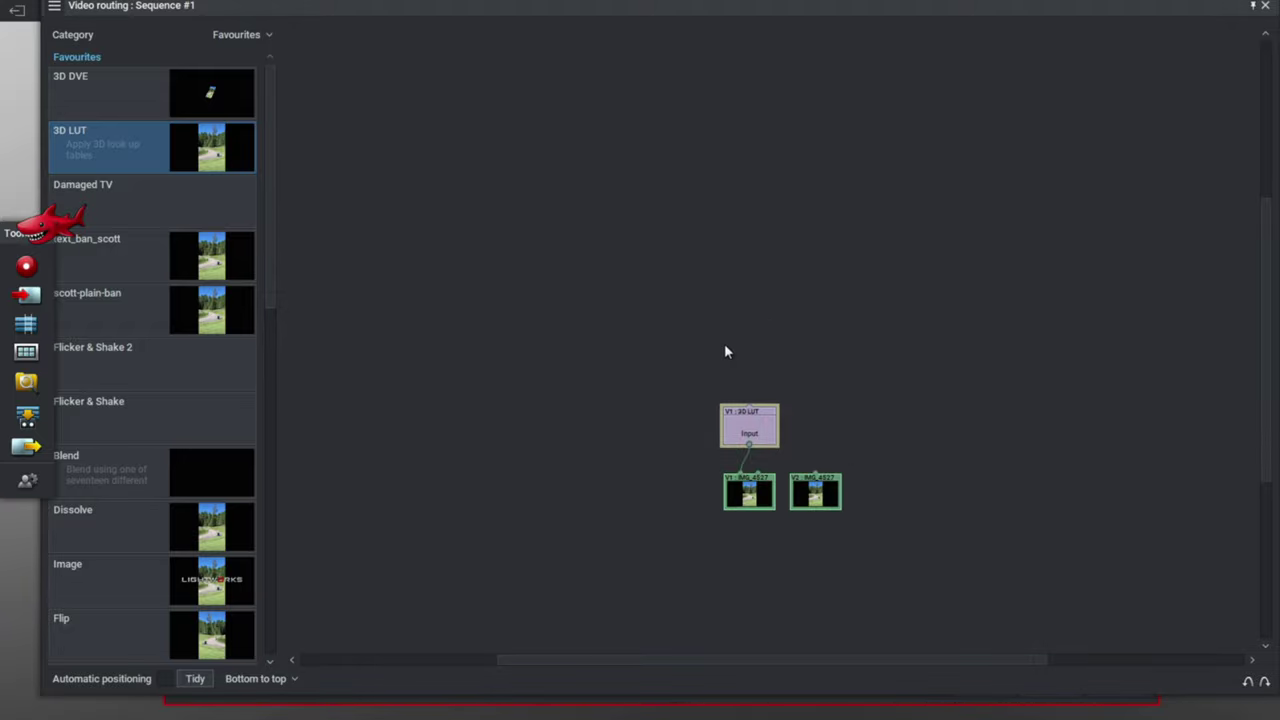
{"action": "right_click", "coordinate": [757, 436]}
{"action": "left_click", "coordinate": [775, 535]}
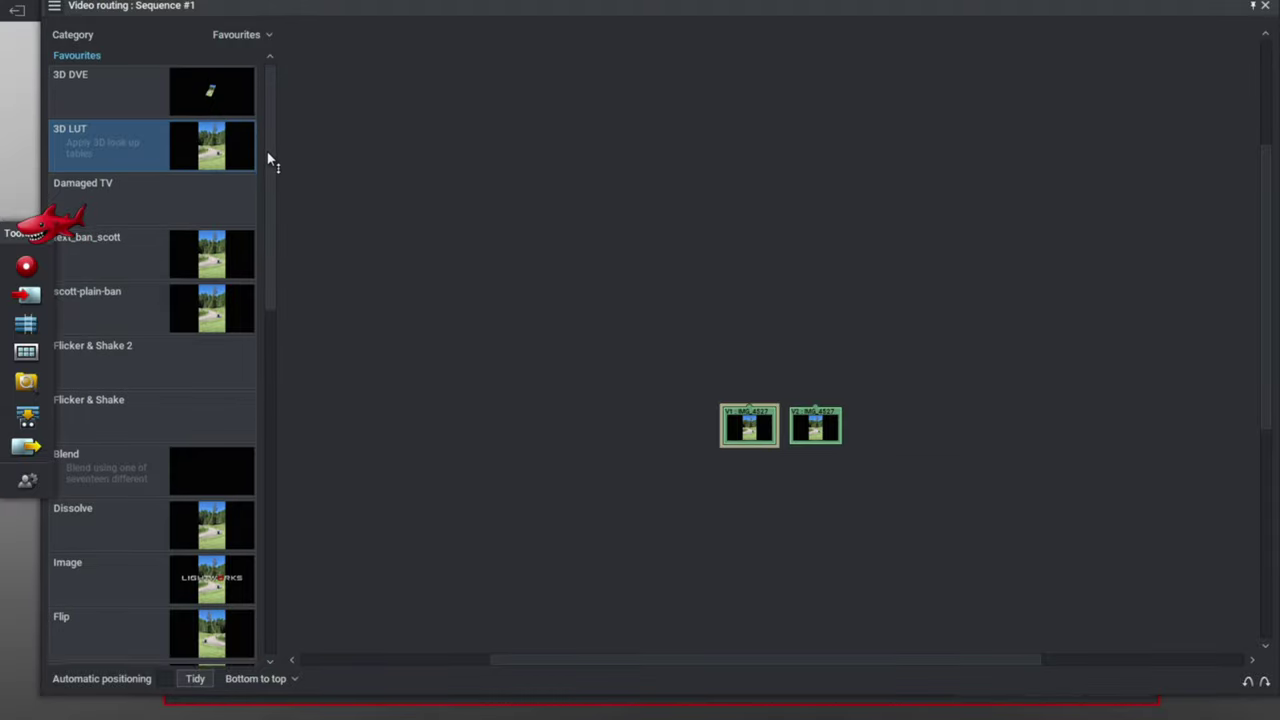
Add a DVE node to the routing and wire the V2 clip into its Fg input
{"action": "left_click_drag", "start_coordinate": [270, 157], "coordinate": [268, 440]}
{"action": "left_click_drag", "start_coordinate": [150, 412], "coordinate": [832, 332]}
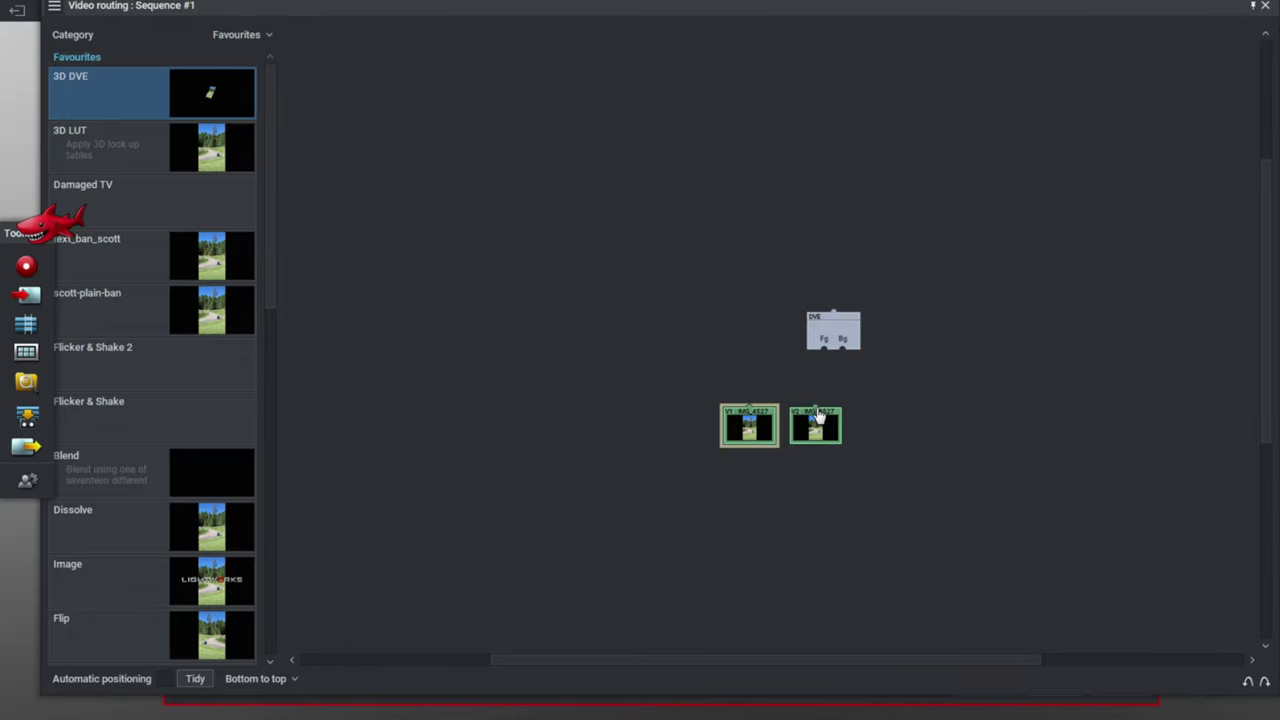
{"action": "left_click_drag", "start_coordinate": [819, 413], "coordinate": [825, 357]}
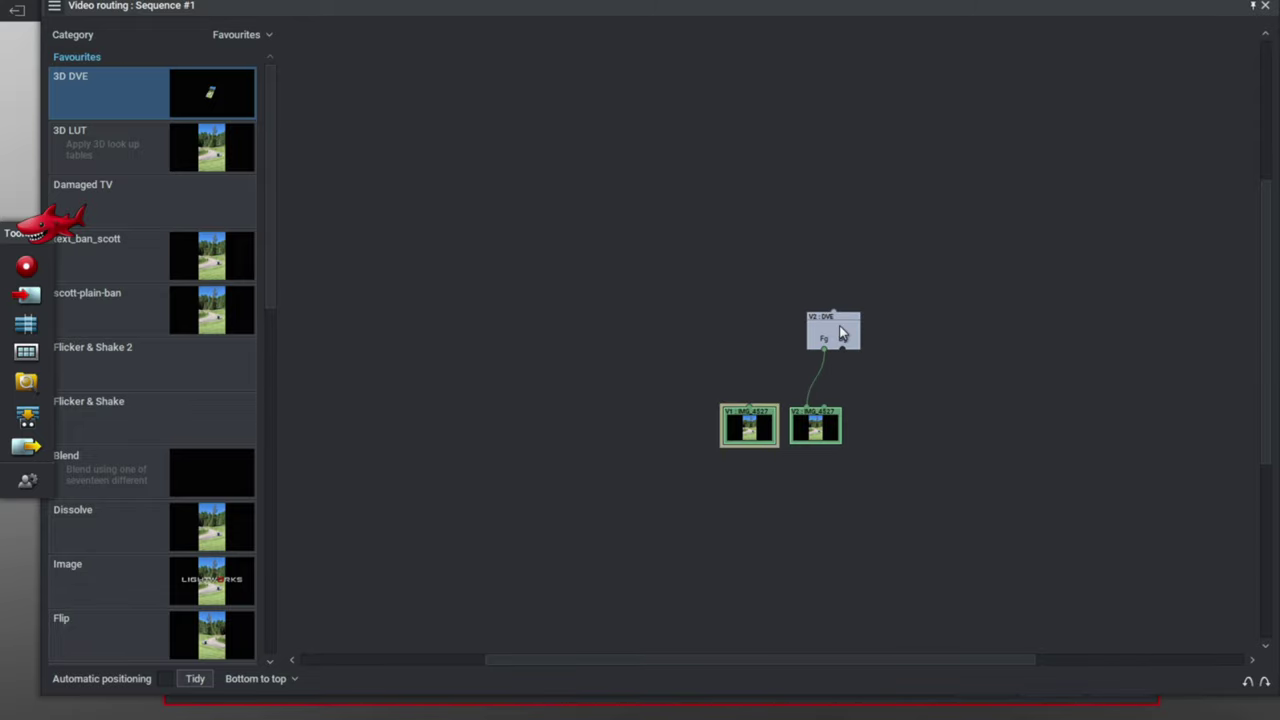
Set the DVE's Scale Master to 3.16 in its effect settings
{"action": "right_click", "coordinate": [842, 336]}
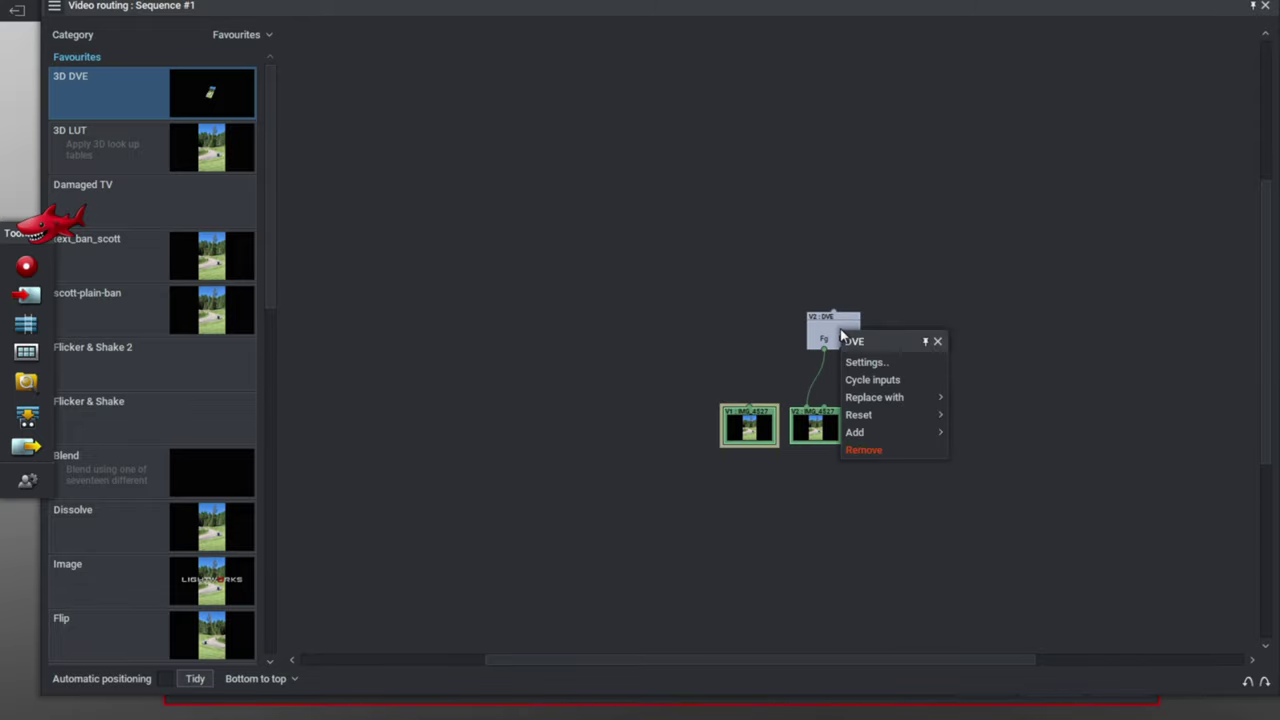
{"action": "left_click", "coordinate": [885, 372]}
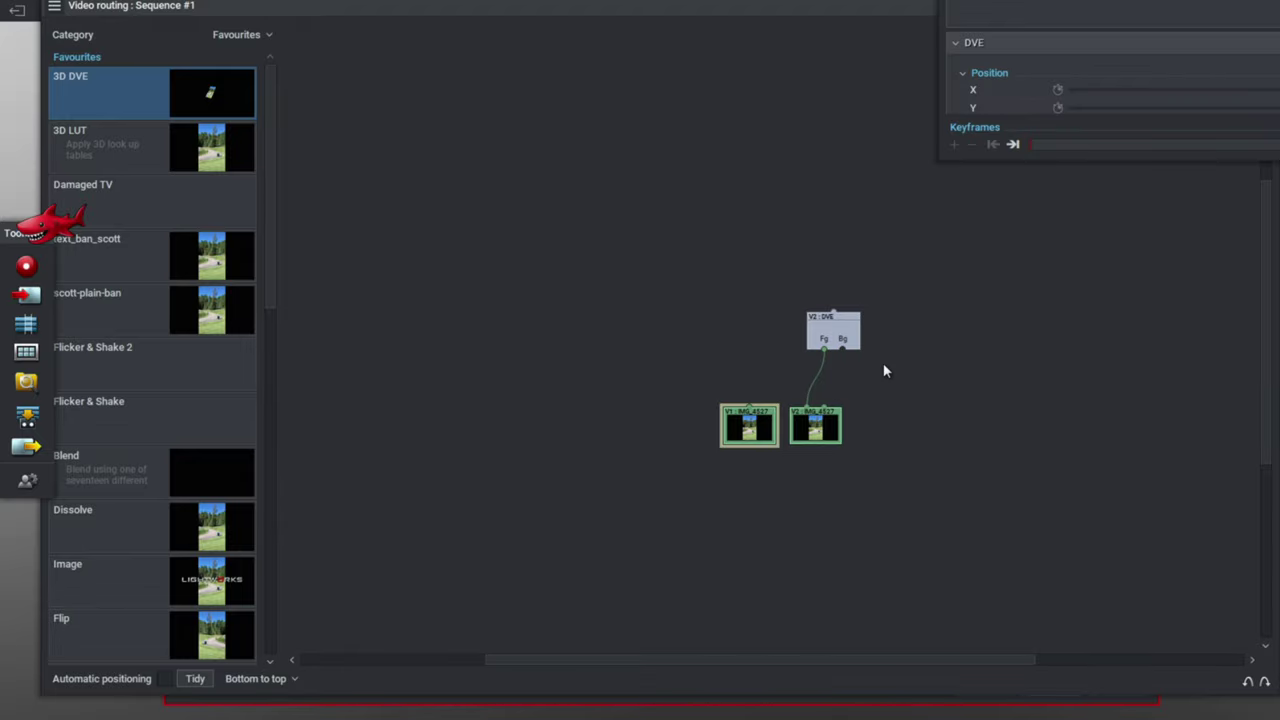
{"action": "left_click", "coordinate": [1060, 16]}
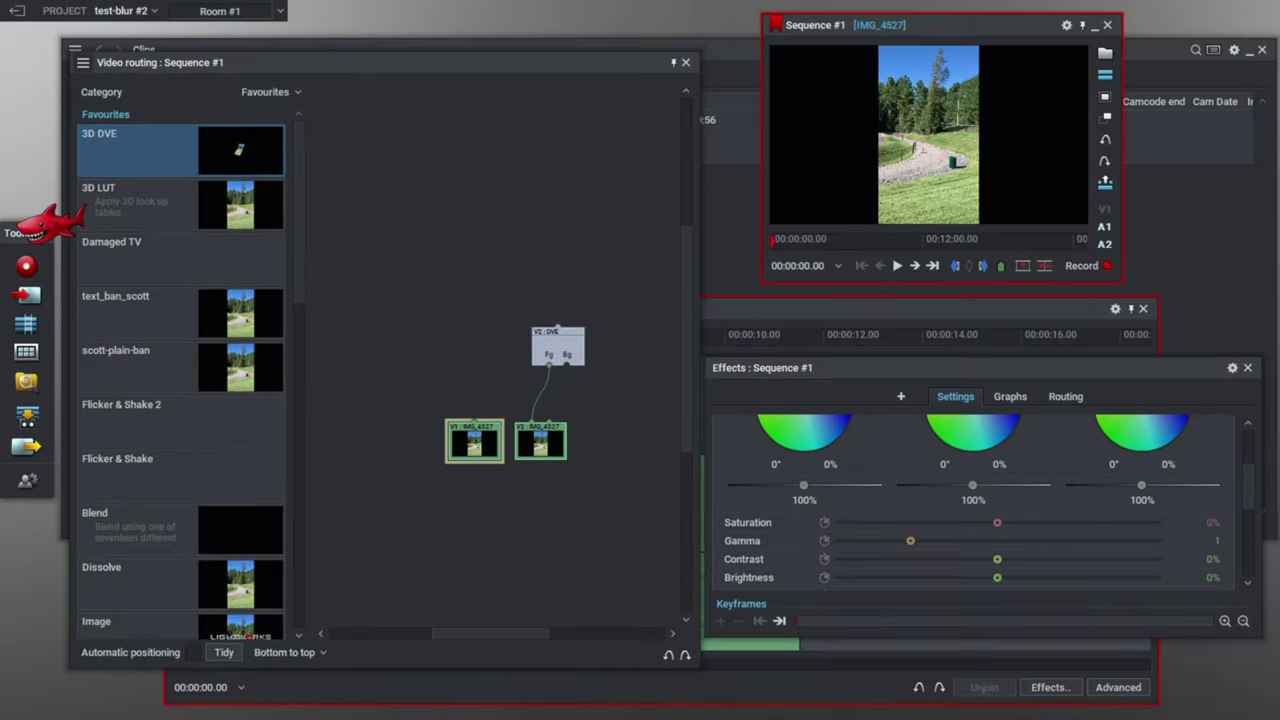
{"action": "left_click_drag", "start_coordinate": [1250, 510], "coordinate": [1245, 570]}
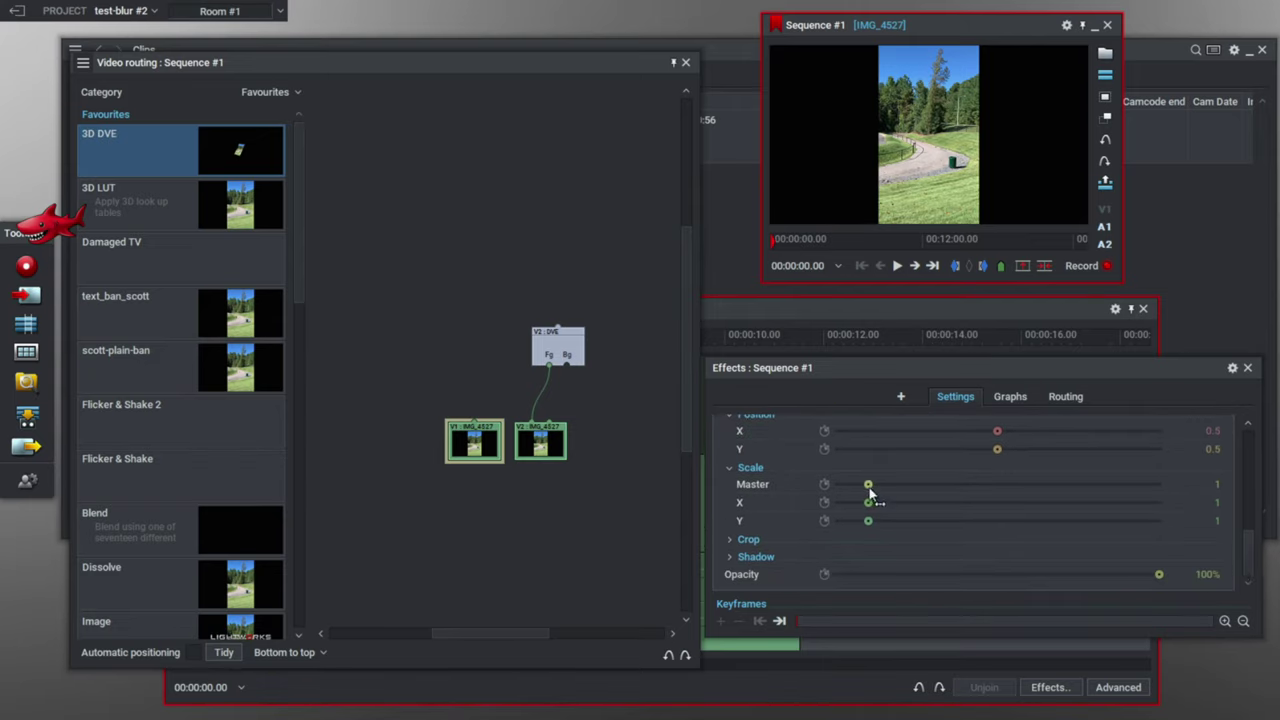
{"action": "left_click_drag", "start_coordinate": [868, 484], "coordinate": [939, 489]}
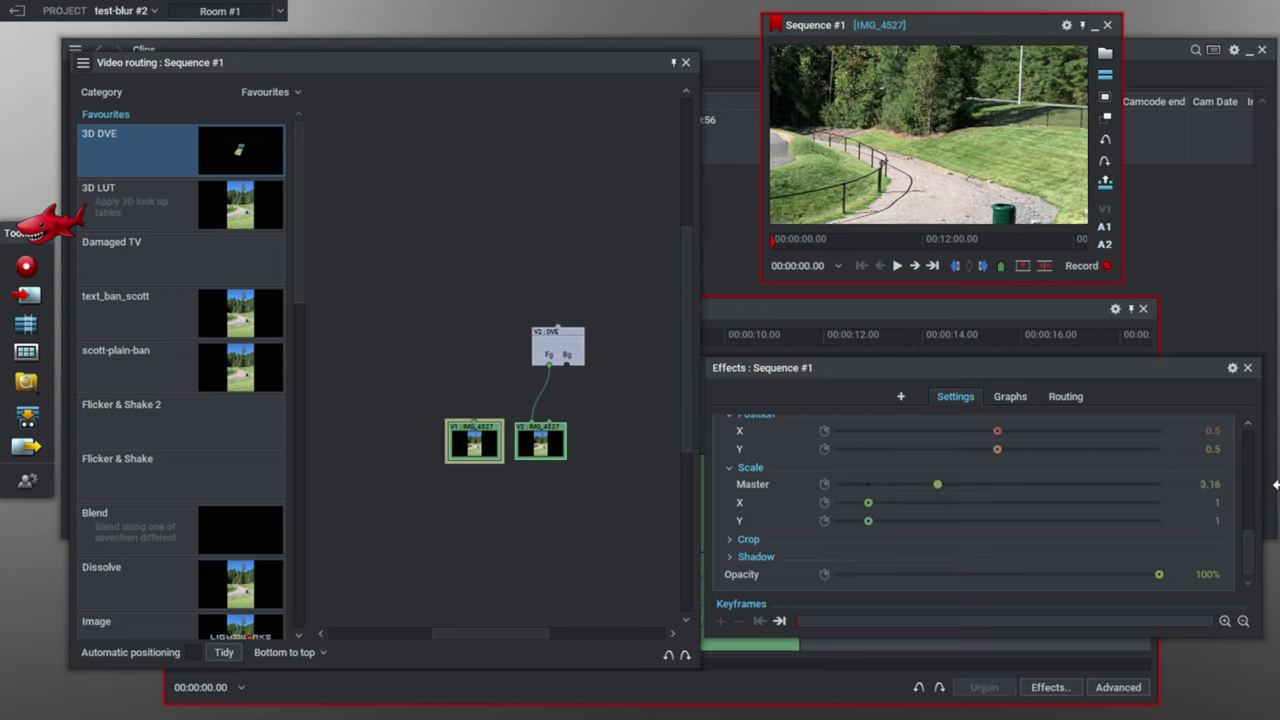
{"action": "left_click", "coordinate": [1247, 367]}
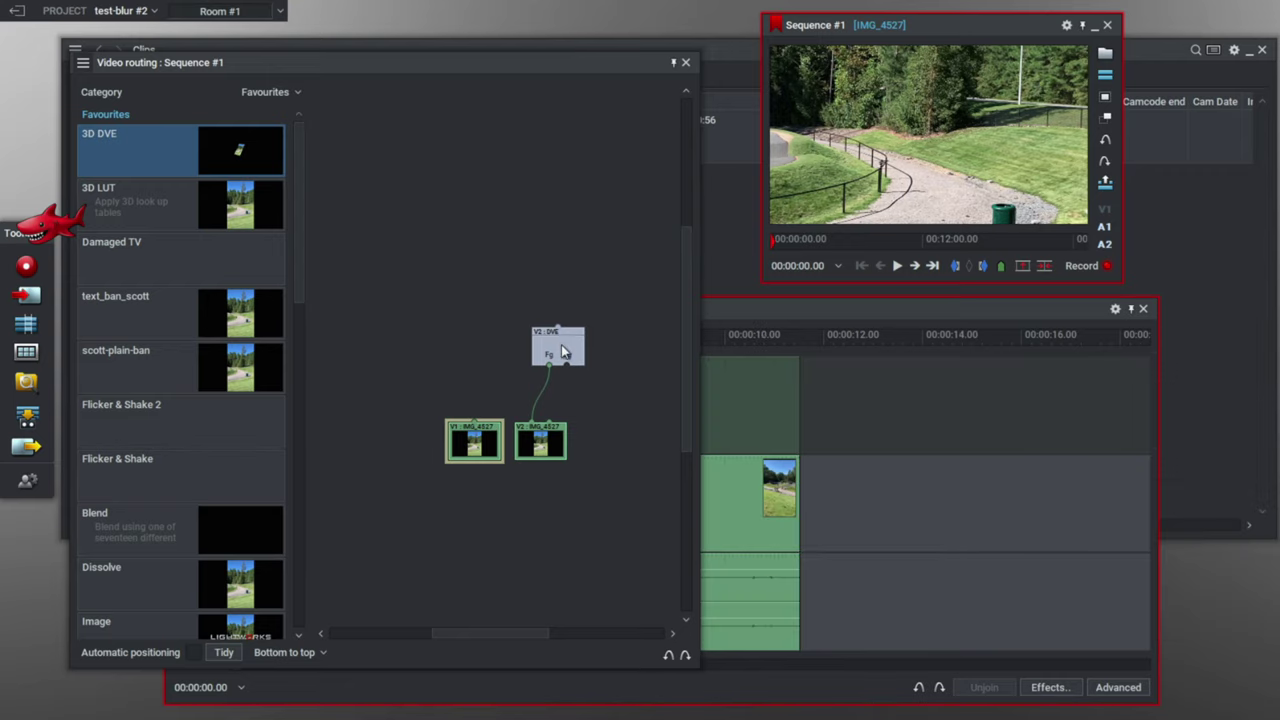
Toggle the DVE bypass on and off to compare against the original
{"action": "left_click_drag", "start_coordinate": [694, 311], "coordinate": [726, 306]}
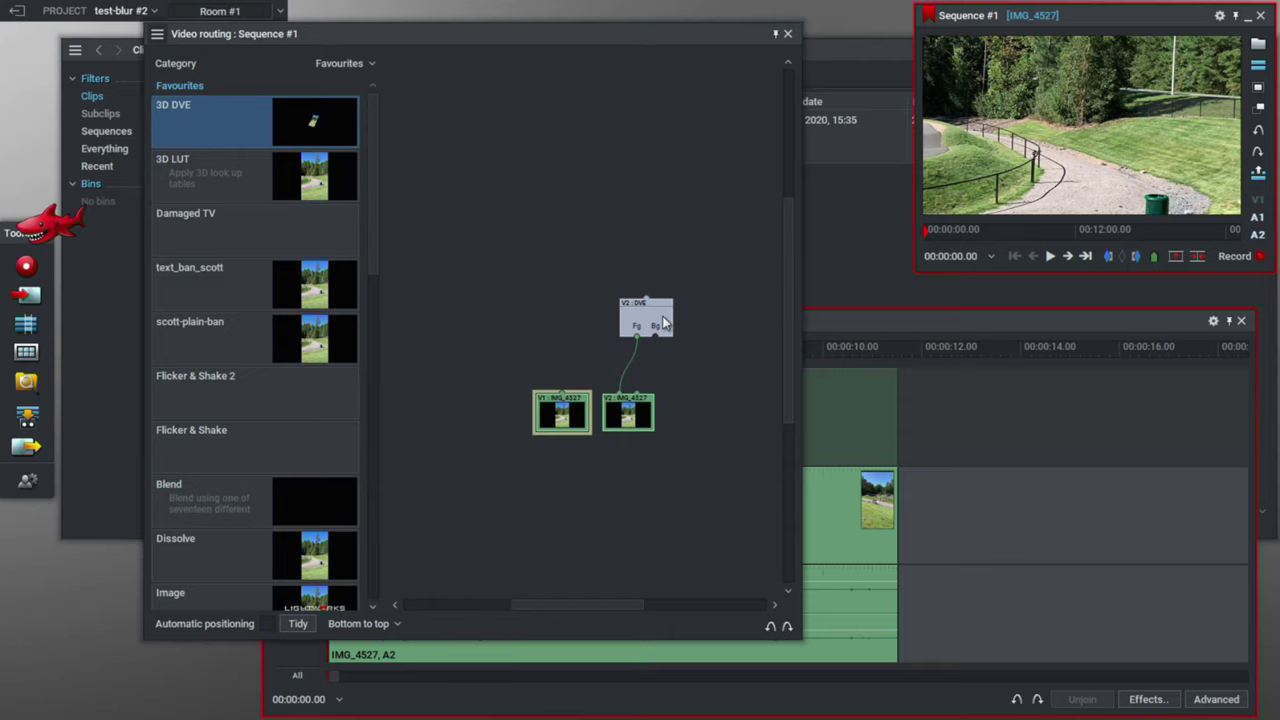
{"action": "left_click", "coordinate": [663, 322]}
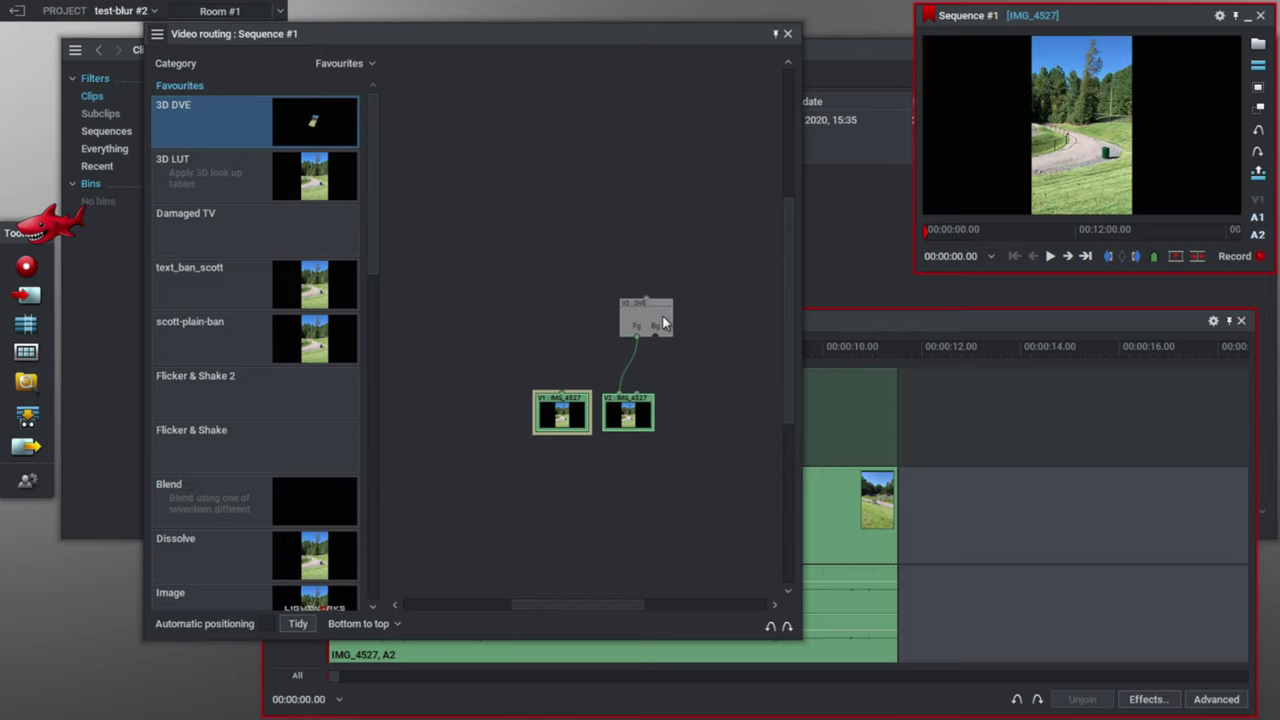
{"action": "left_click", "coordinate": [663, 322]}
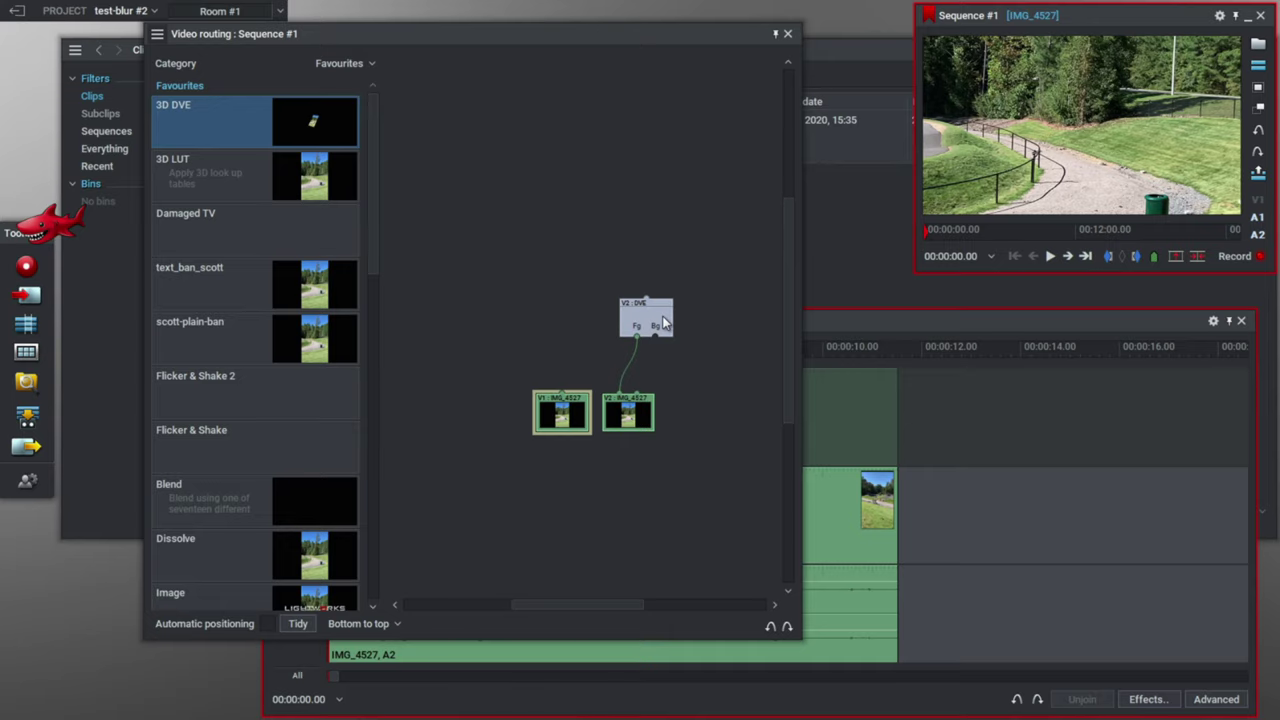
{"action": "left_click", "coordinate": [663, 322]}
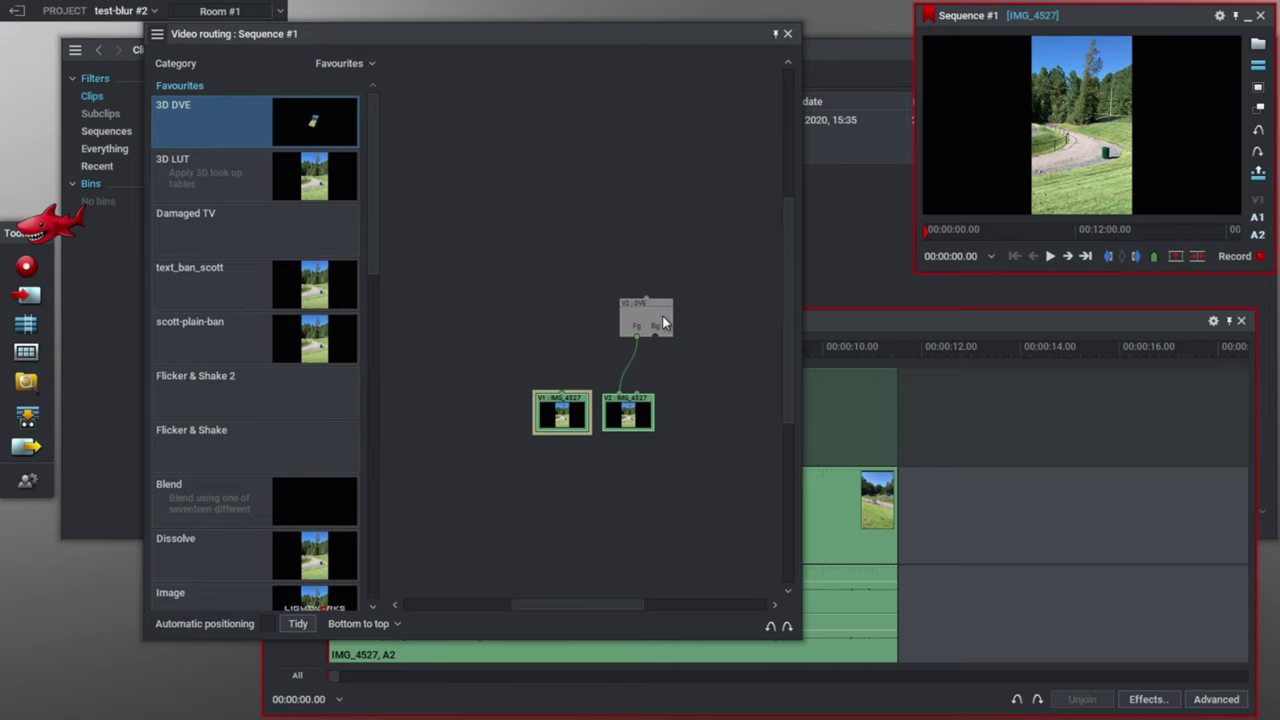
{"action": "left_click", "coordinate": [663, 322]}
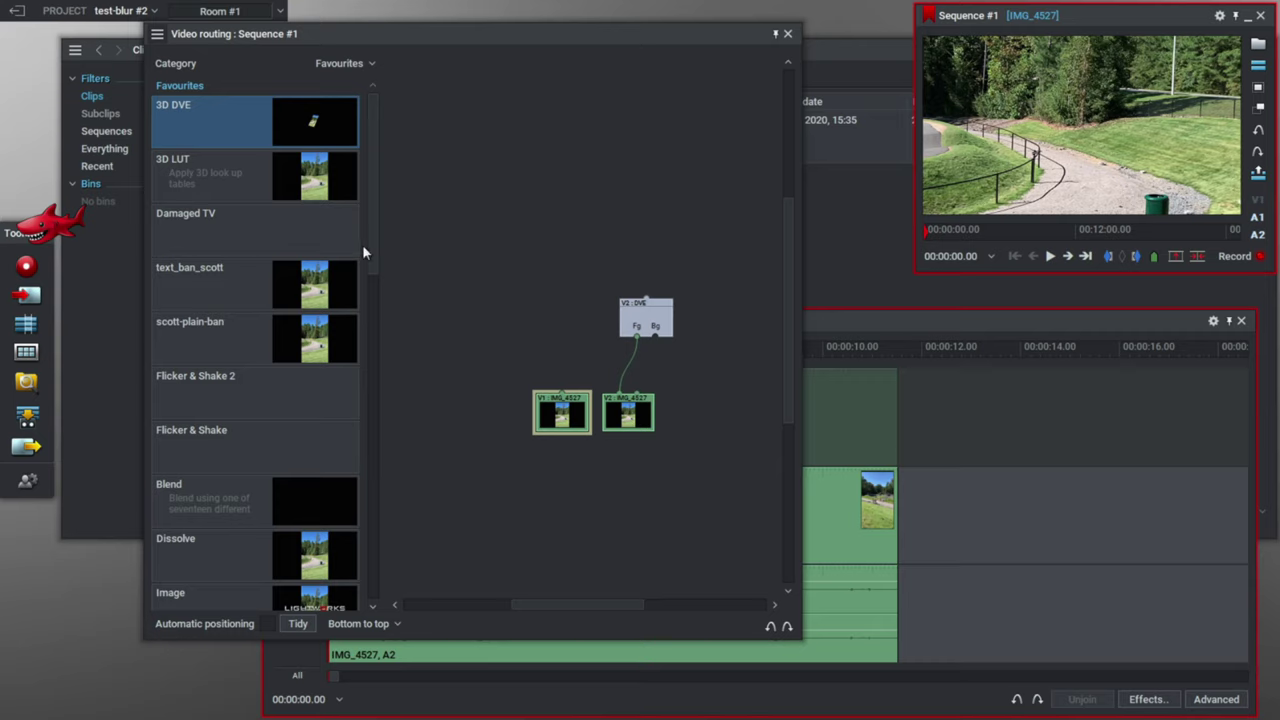
Place a Blur node in the routing and connect the DVE output to its input
{"action": "left_click_drag", "start_coordinate": [378, 235], "coordinate": [372, 500]}
{"action": "left_click_drag", "start_coordinate": [210, 265], "coordinate": [644, 230]}
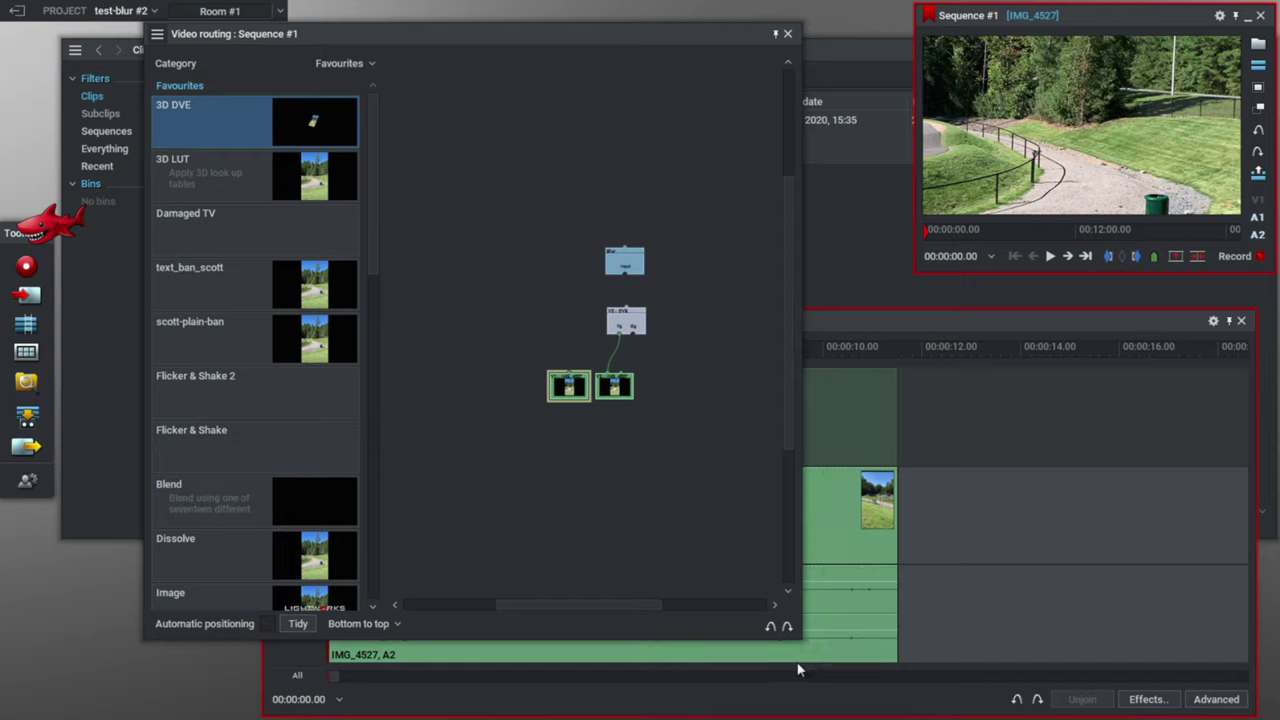
{"action": "left_click_drag", "start_coordinate": [800, 641], "coordinate": [900, 670]}
{"action": "left_click_drag", "start_coordinate": [678, 322], "coordinate": [682, 310]}
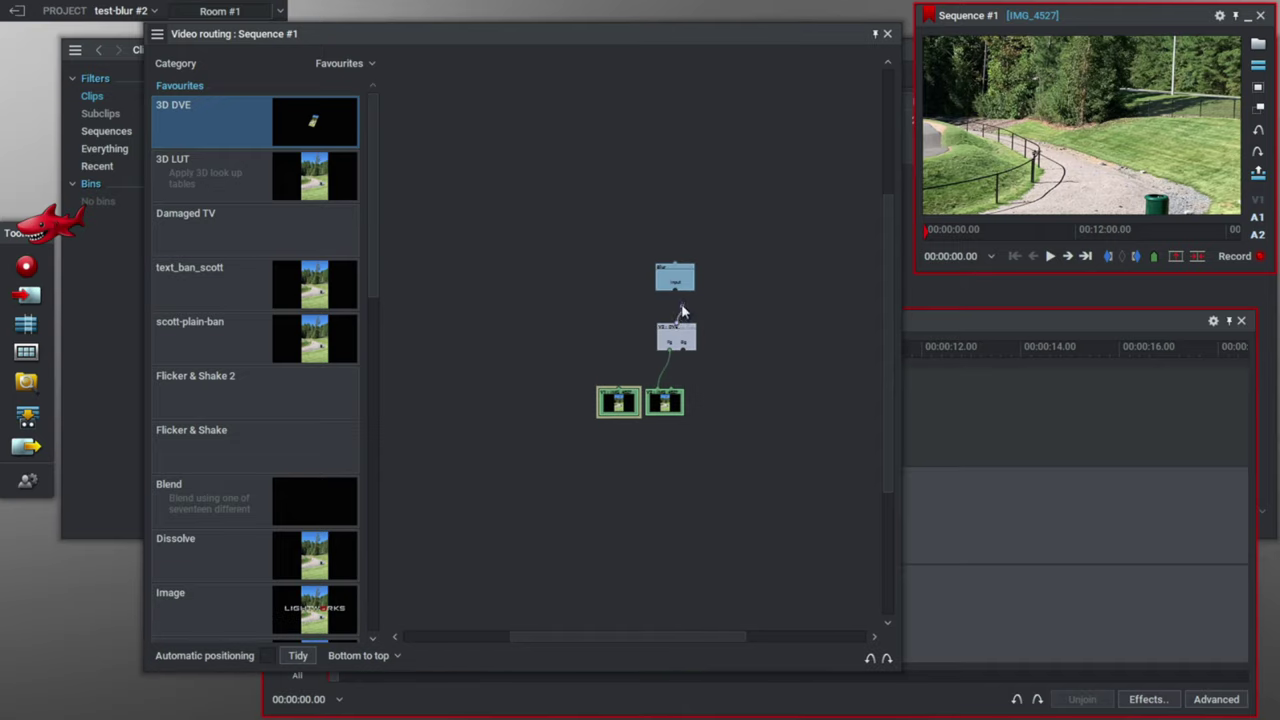
{"action": "left_click_drag", "start_coordinate": [680, 305], "coordinate": [685, 310]}
{"action": "left_click_drag", "start_coordinate": [686, 315], "coordinate": [682, 313]}
{"action": "mouse_move", "coordinate": [681, 315]}
{"action": "left_mouse_down"}
{"action": "mouse_move", "coordinate": [680, 295]}
{"action": "mouse_move", "coordinate": [678, 326]}
{"action": "left_mouse_up"}
{"action": "scroll", "coordinate": [677, 298], "scroll_direction": "up", "scroll_amount": 1}
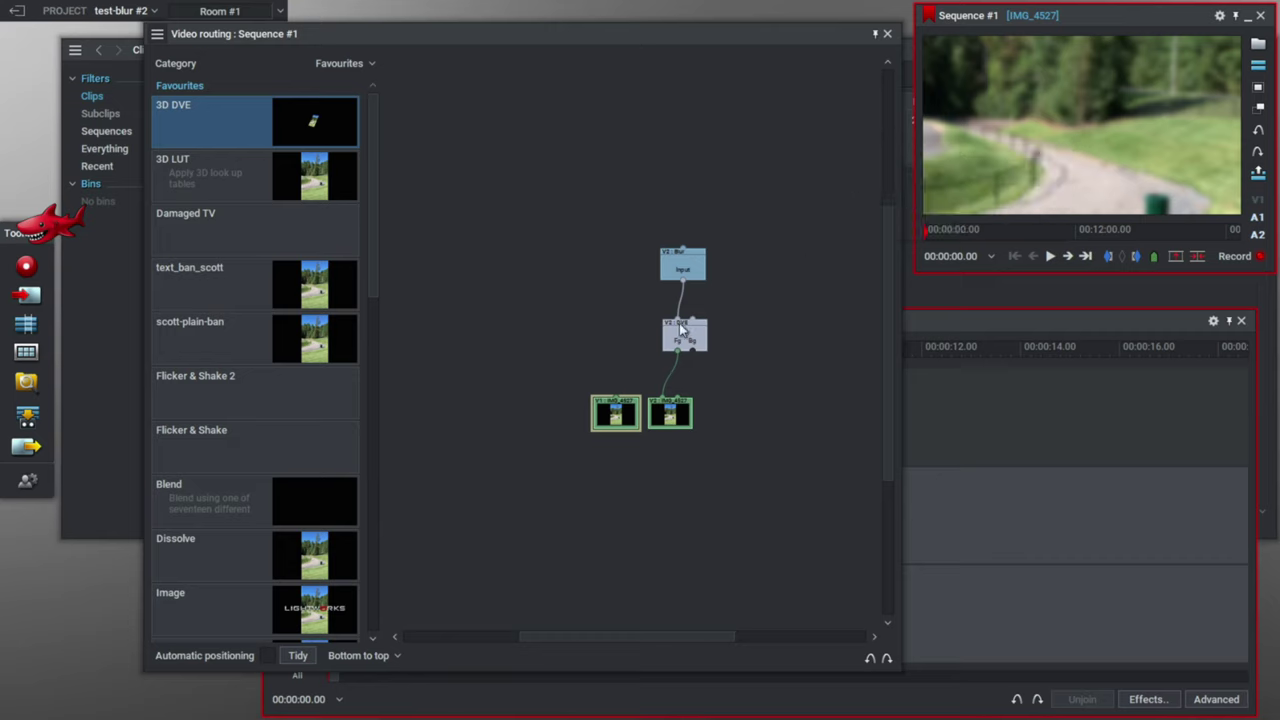
{"action": "left_click", "coordinate": [695, 261]}
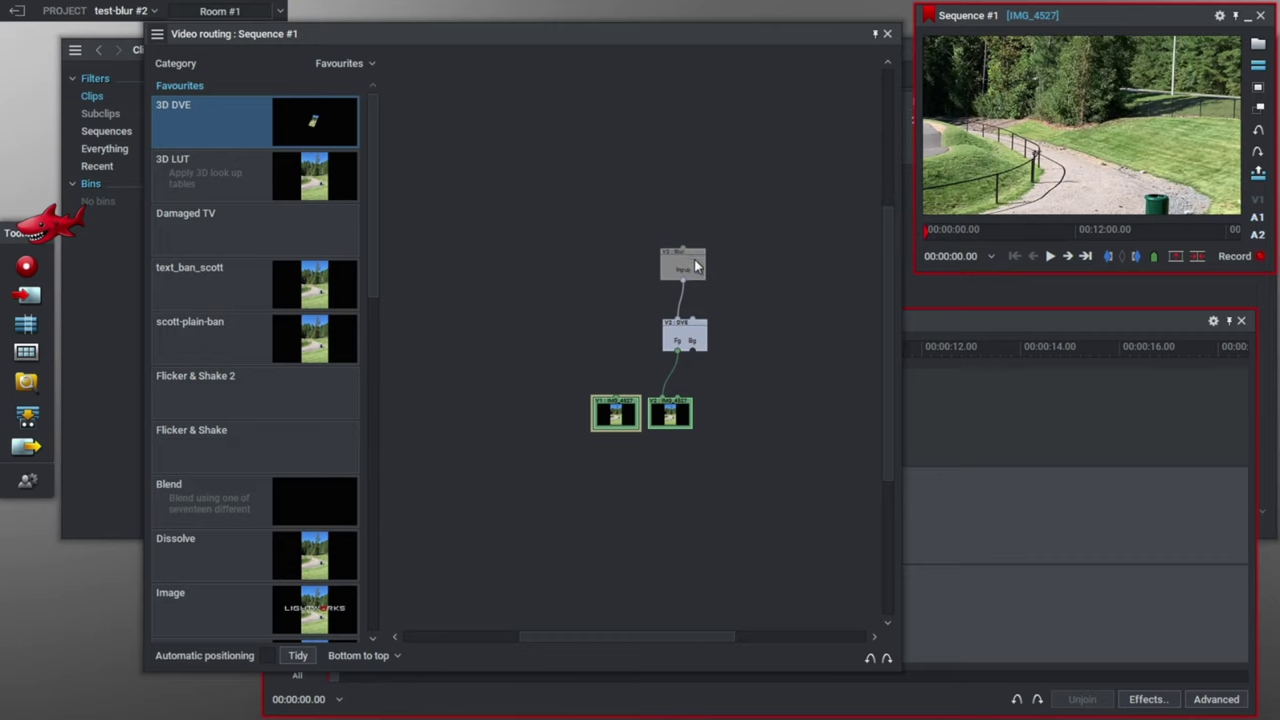
{"action": "left_click", "coordinate": [697, 266]}
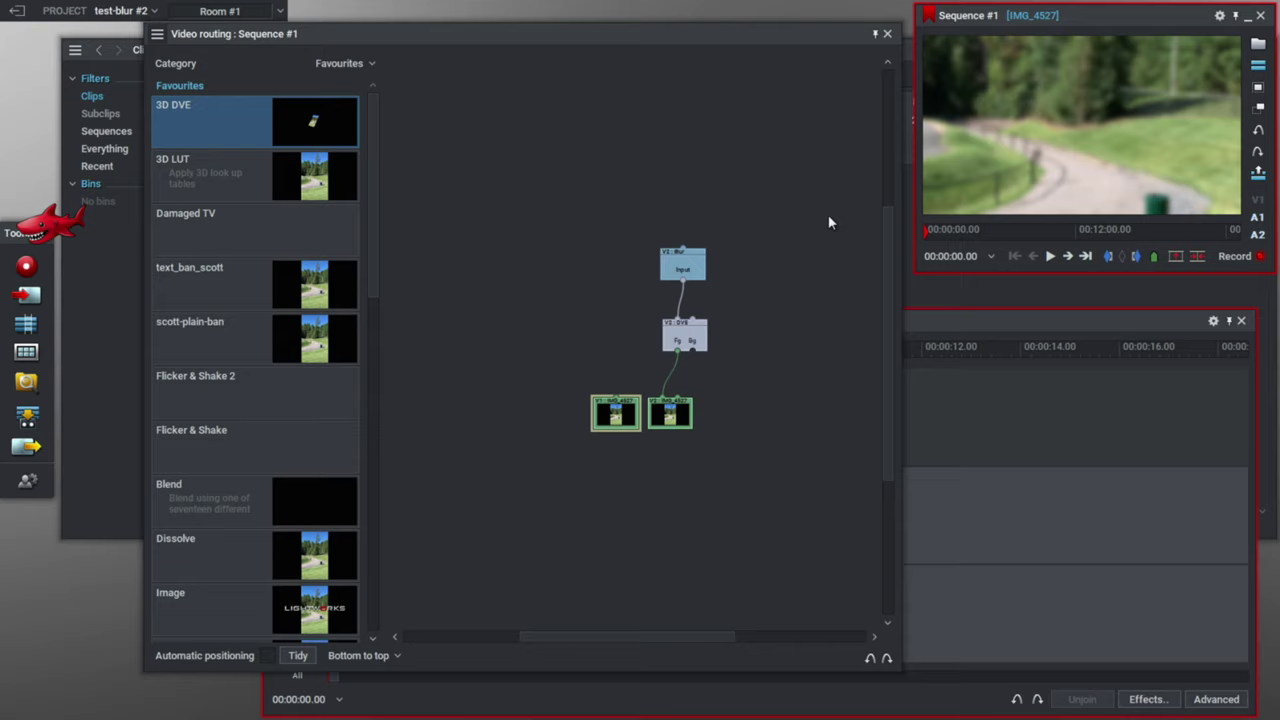
{"action": "right_click", "coordinate": [700, 271]}
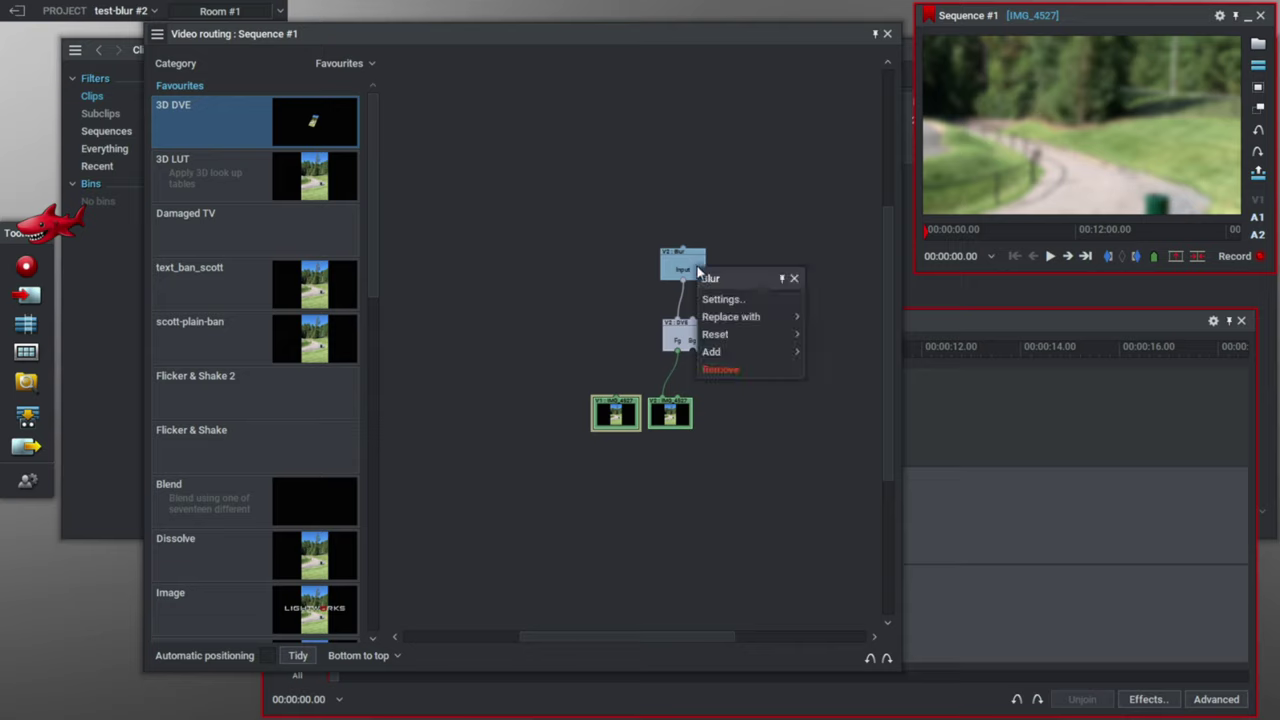
Raise the Blur radius from 10% to 15% in its effect settings
{"action": "left_click", "coordinate": [712, 299]}
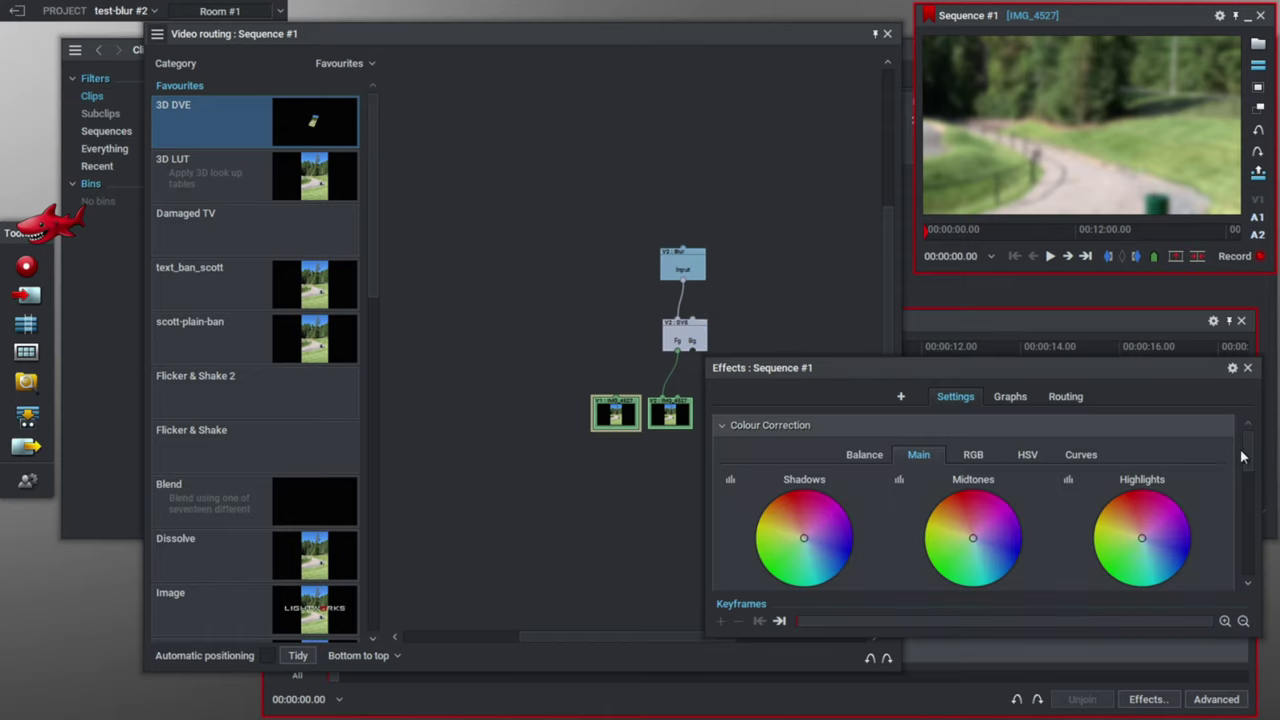
{"action": "scroll", "coordinate": [1252, 460], "scroll_direction": "down", "scroll_amount": 2}
{"action": "left_click_drag", "start_coordinate": [1253, 462], "coordinate": [1240, 520]}
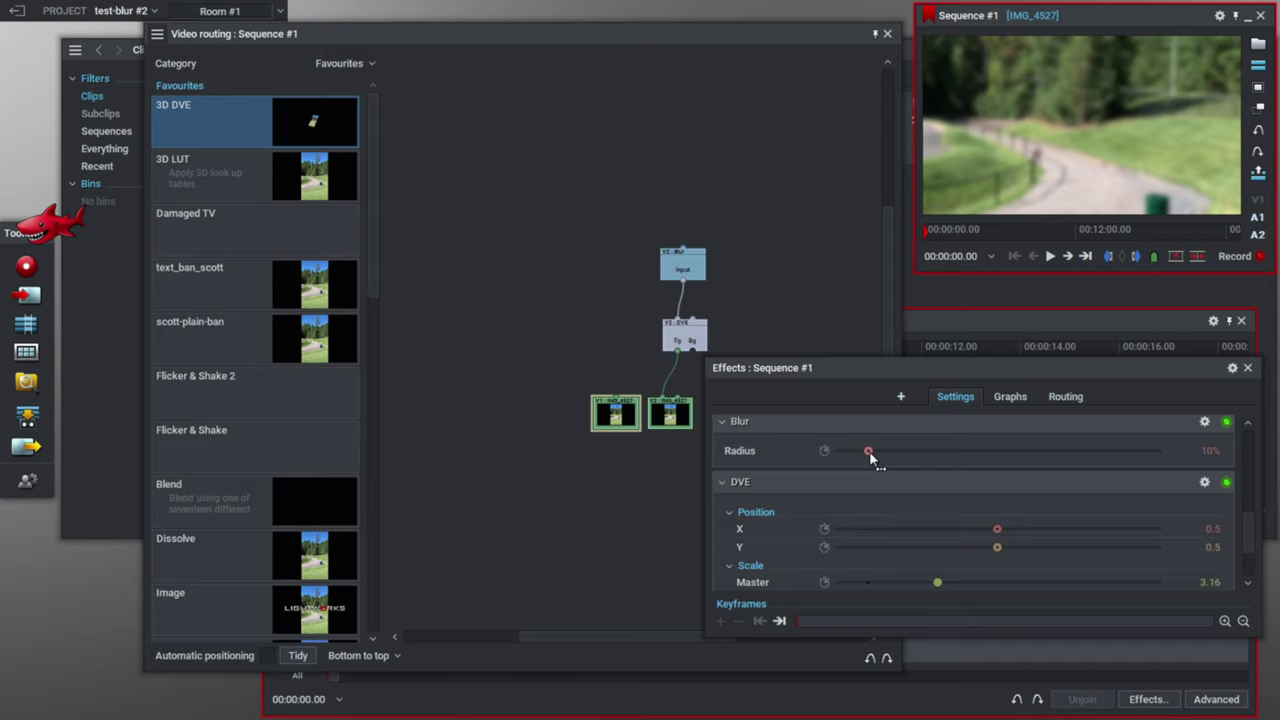
{"action": "left_click_drag", "start_coordinate": [869, 451], "coordinate": [897, 461]}
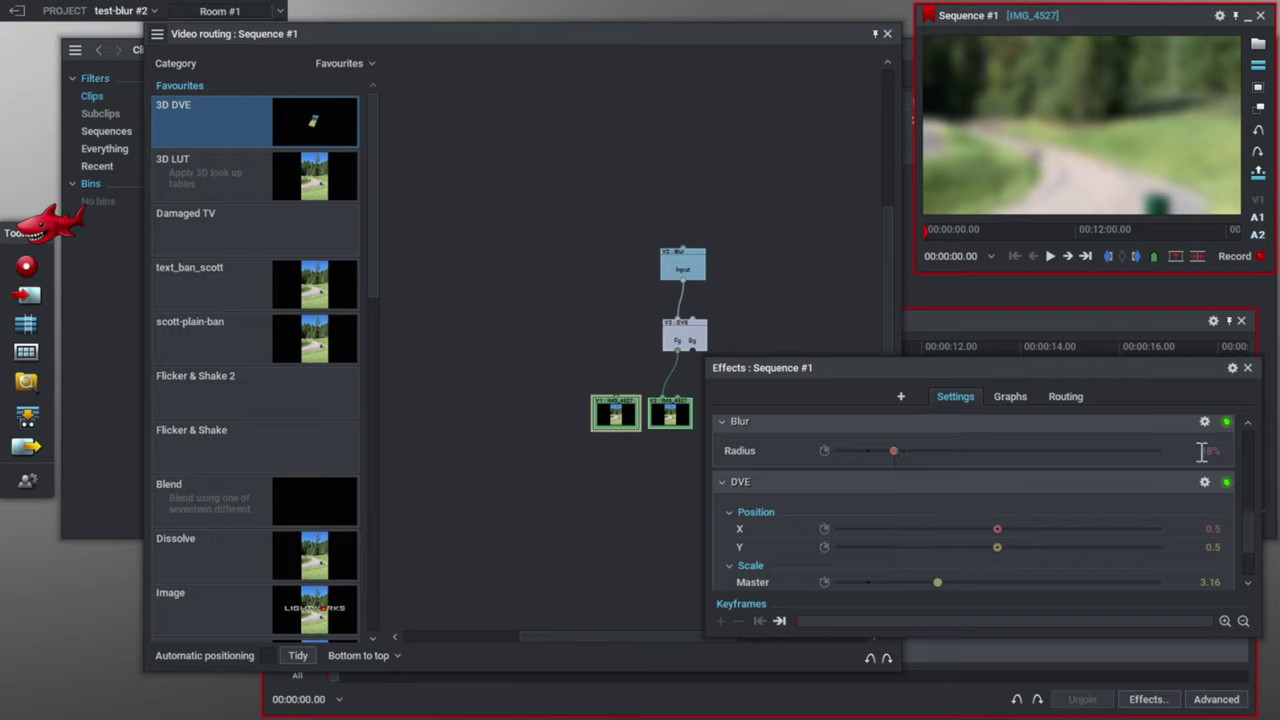
{"action": "left_click", "coordinate": [1247, 368]}
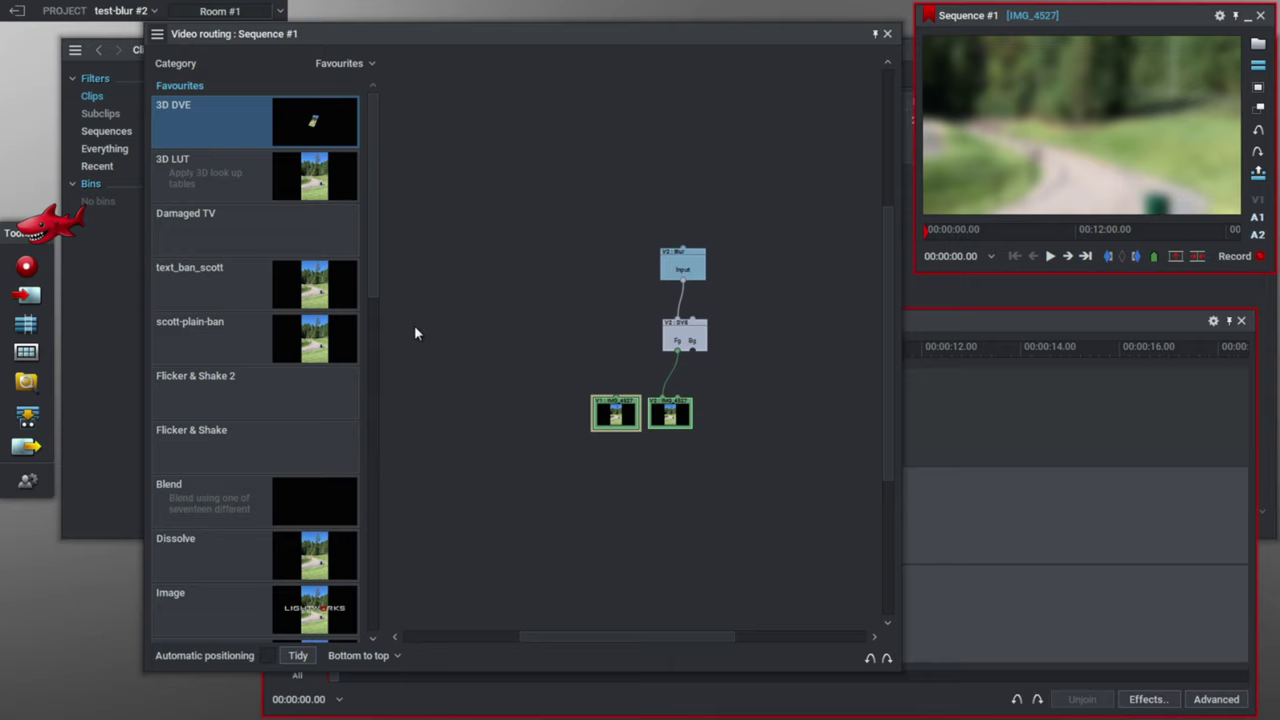
Add a Masked Blend node and wire the Blur output and V1 clip into it
{"action": "scroll", "coordinate": [370, 258], "scroll_direction": "down", "scroll_amount": 1}
{"action": "scroll", "coordinate": [371, 265], "scroll_direction": "down", "scroll_amount": 1}
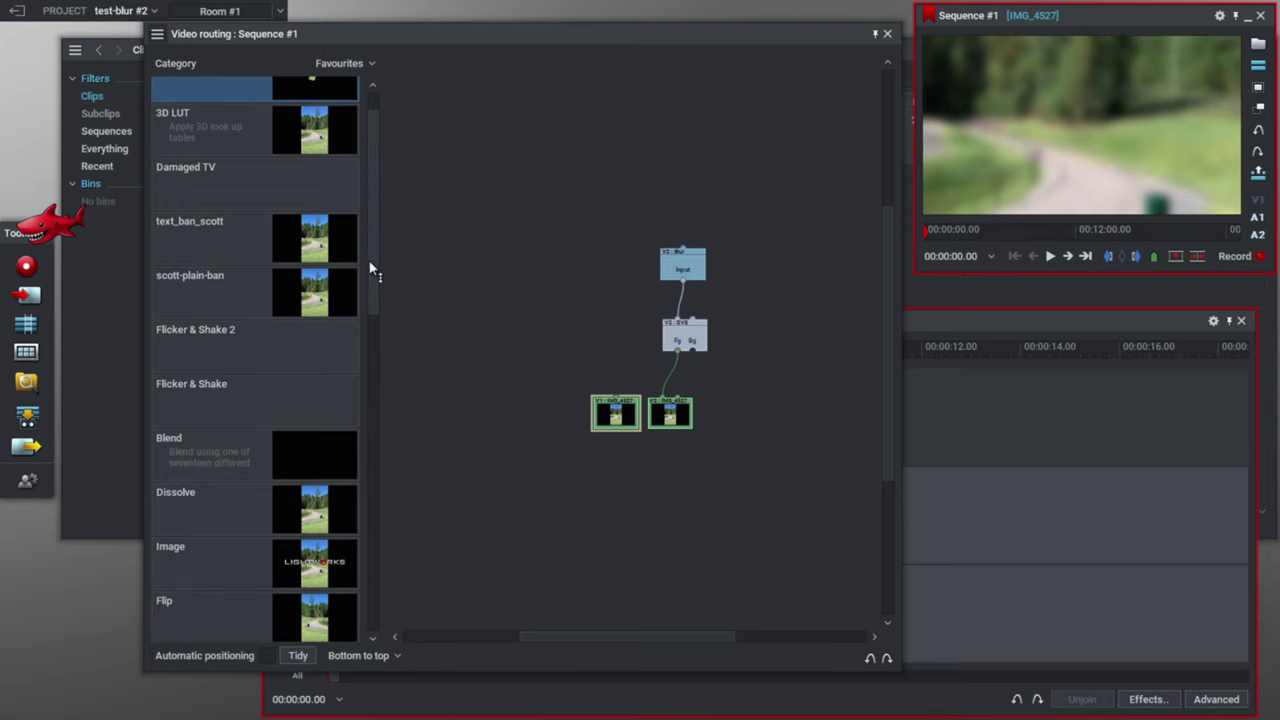
{"action": "left_click_drag", "start_coordinate": [369, 264], "coordinate": [370, 538]}
{"action": "left_click_drag", "start_coordinate": [183, 429], "coordinate": [626, 206]}
{"action": "left_click_drag", "start_coordinate": [684, 252], "coordinate": [736, 206]}
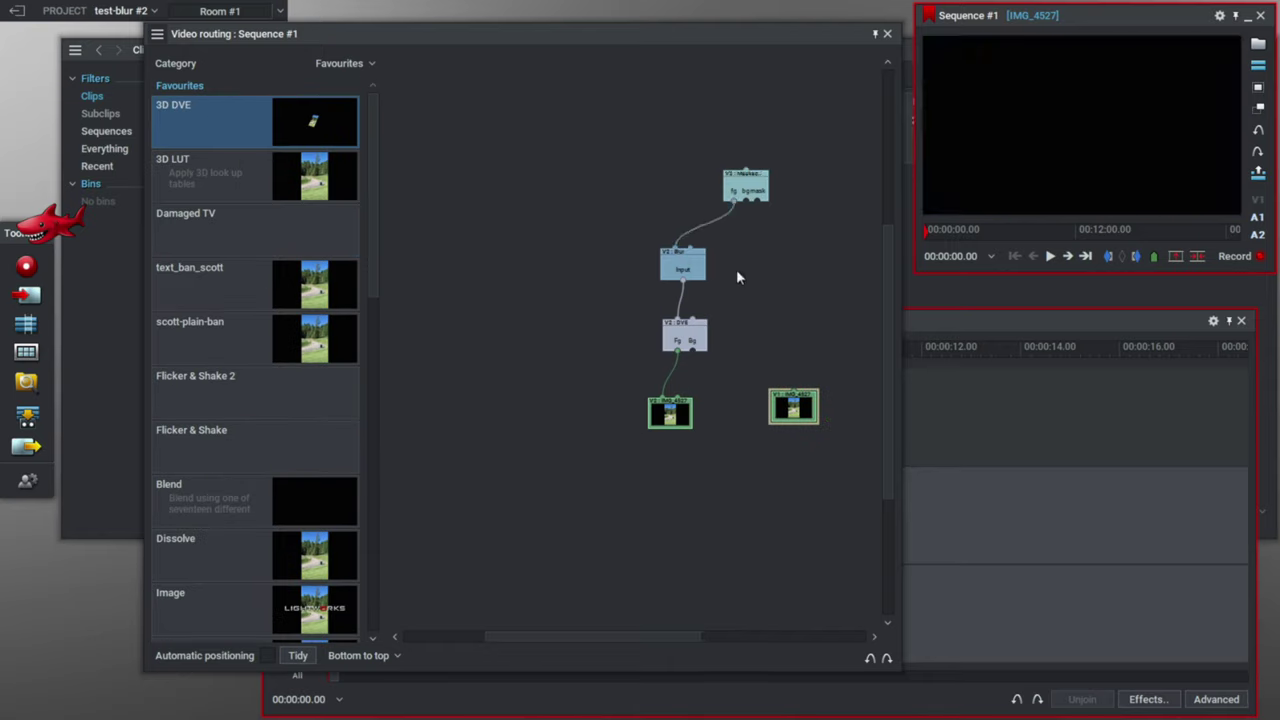
{"action": "left_click_drag", "start_coordinate": [798, 398], "coordinate": [748, 208]}
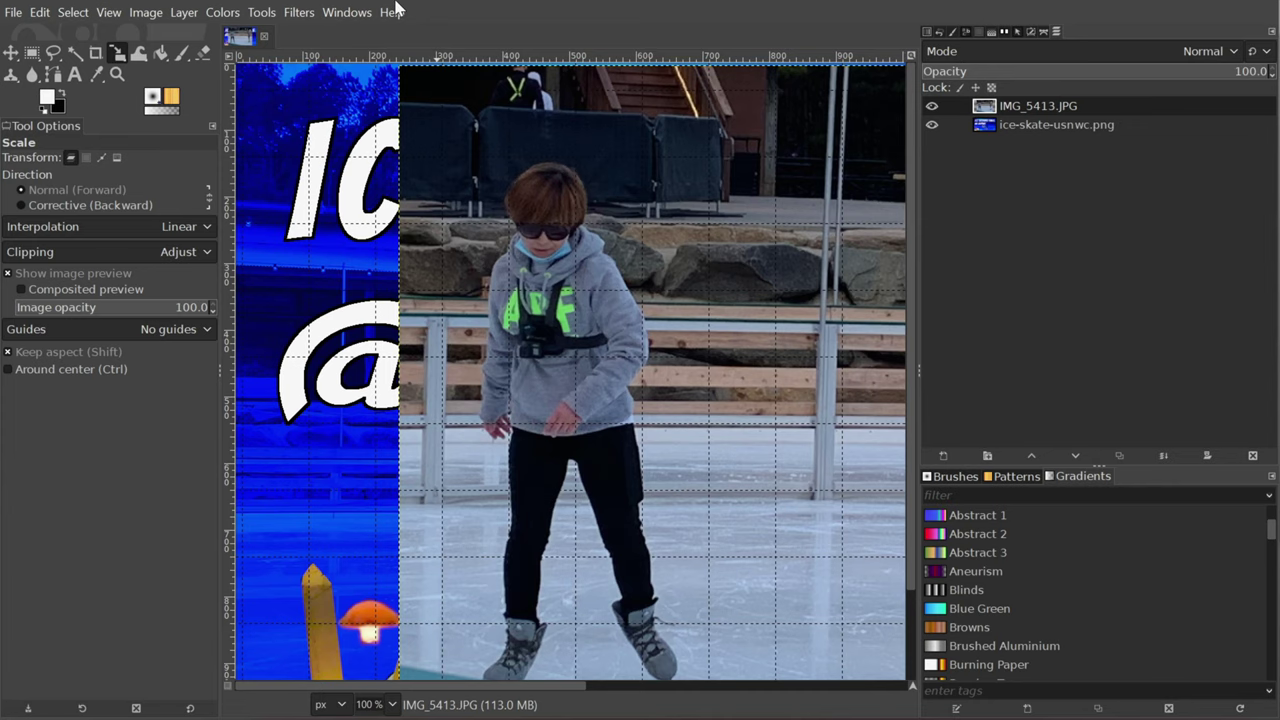
Hide and show the IMG_5413 skater photo layer to inspect the composite
{"action": "left_click", "coordinate": [13, 12]}
{"action": "key", "text": "Escape"}
{"action": "left_click", "coordinate": [932, 105]}
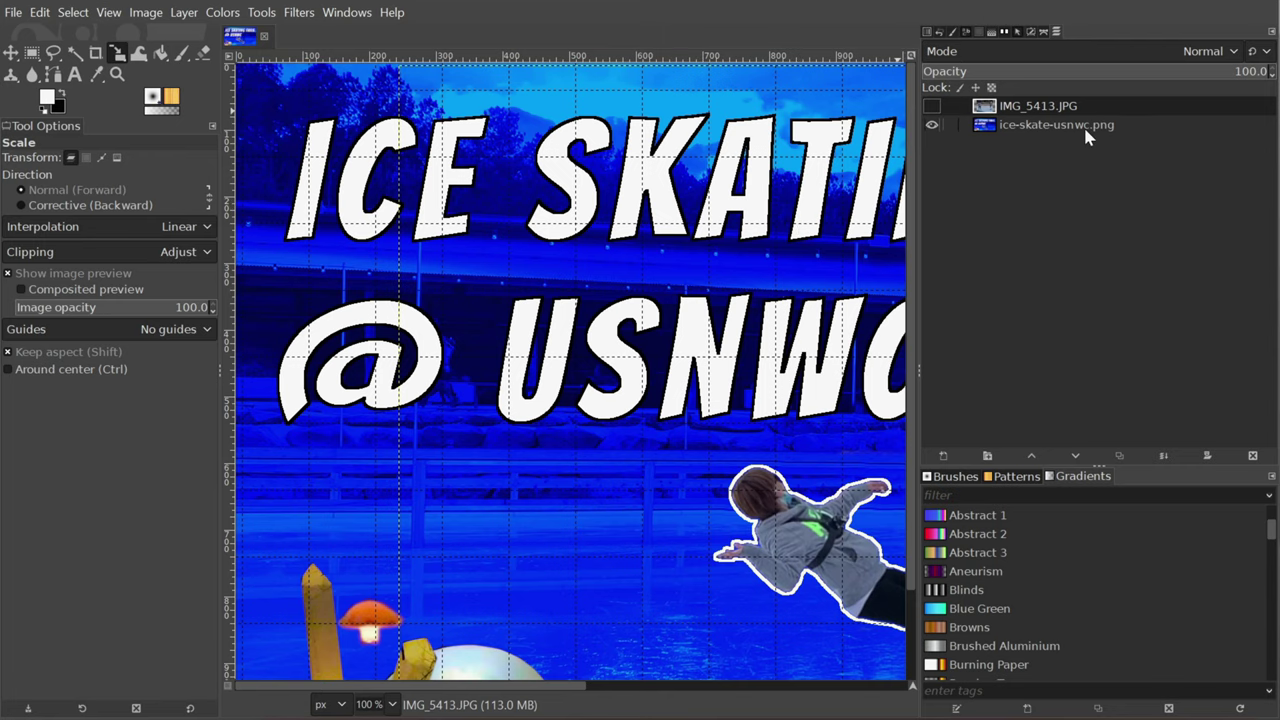
{"action": "scroll", "coordinate": [606, 512], "scroll_direction": "down", "scroll_amount": 3}
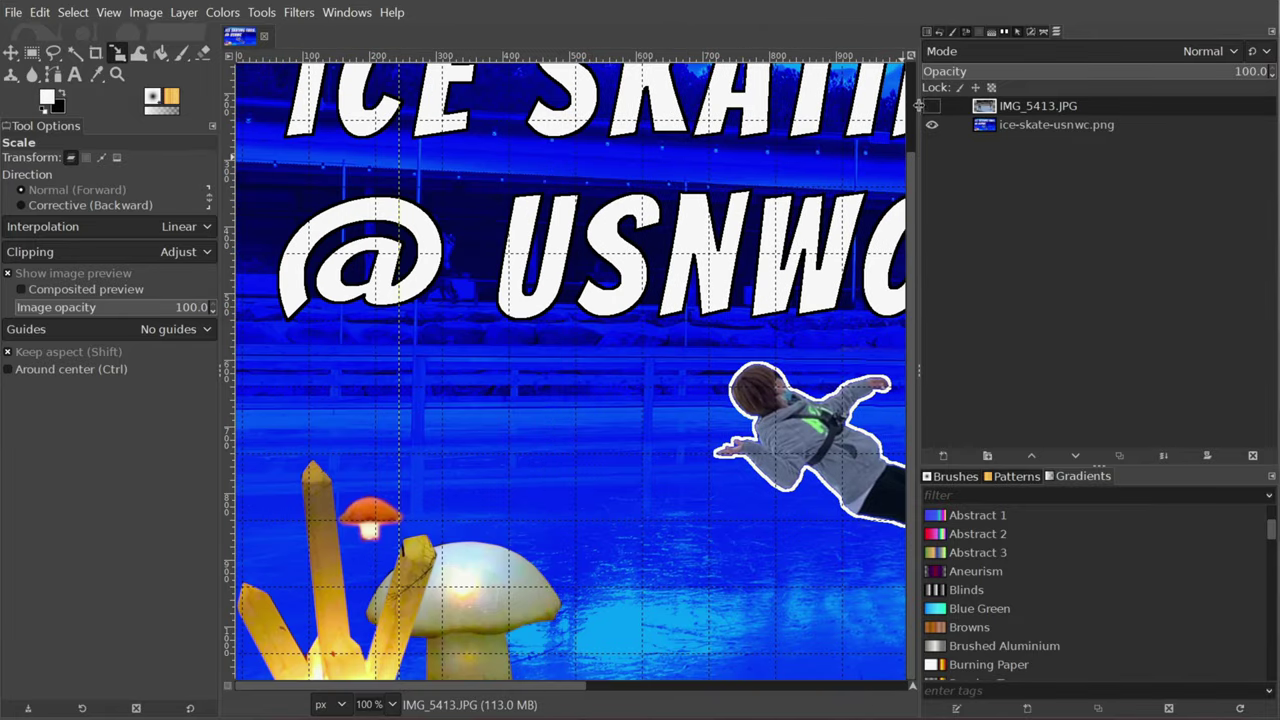
{"action": "left_click", "coordinate": [931, 105]}
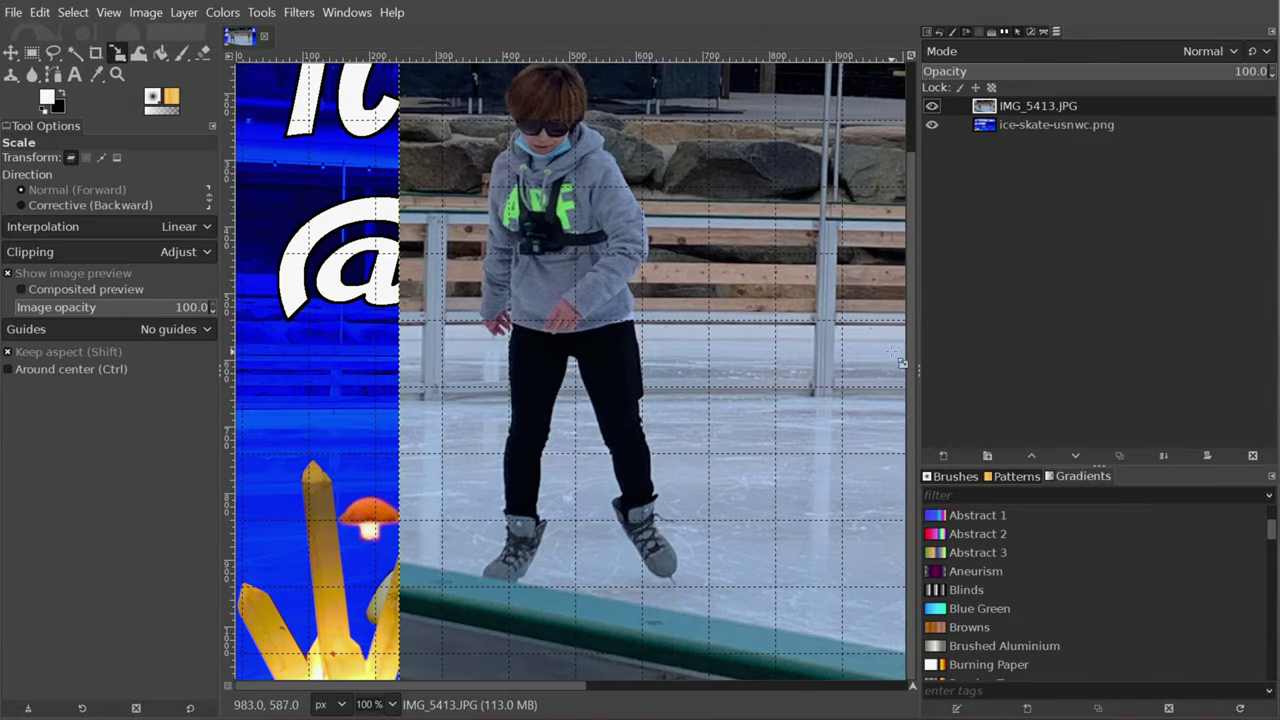
{"action": "scroll", "coordinate": [903, 160], "scroll_direction": "up", "scroll_amount": 2}
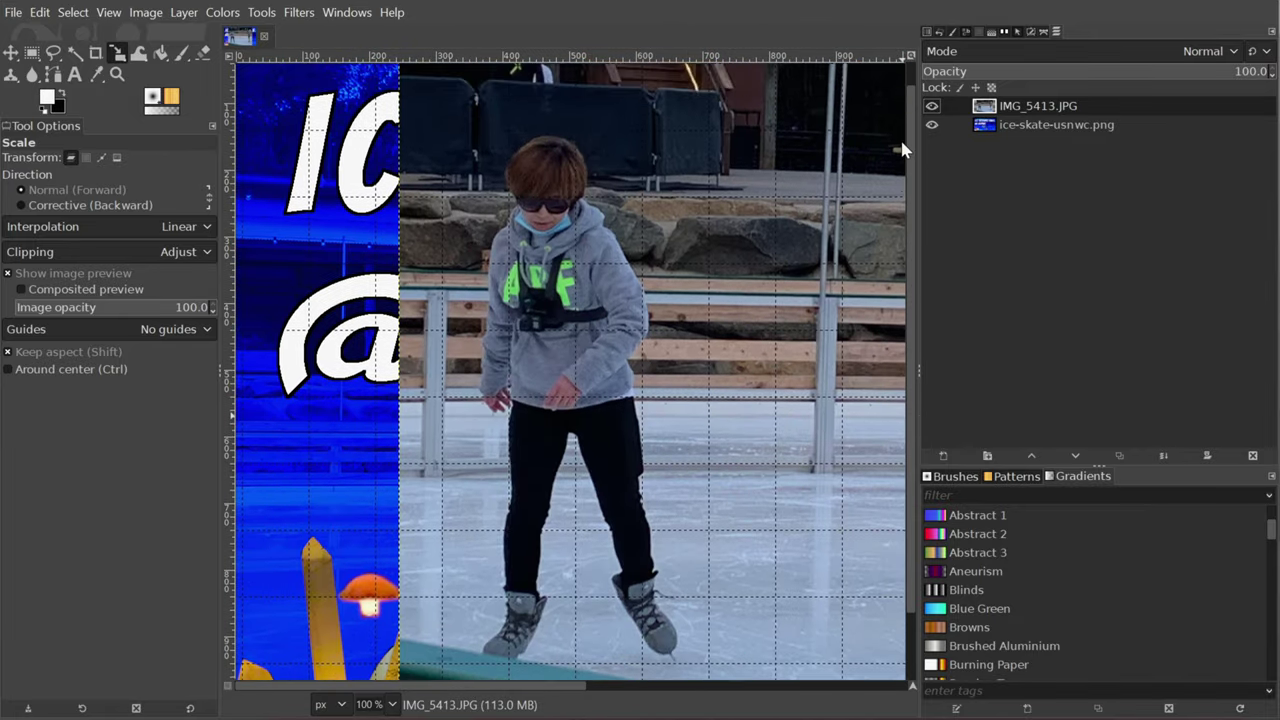
{"action": "scroll", "coordinate": [903, 148], "scroll_direction": "up", "scroll_amount": 1}
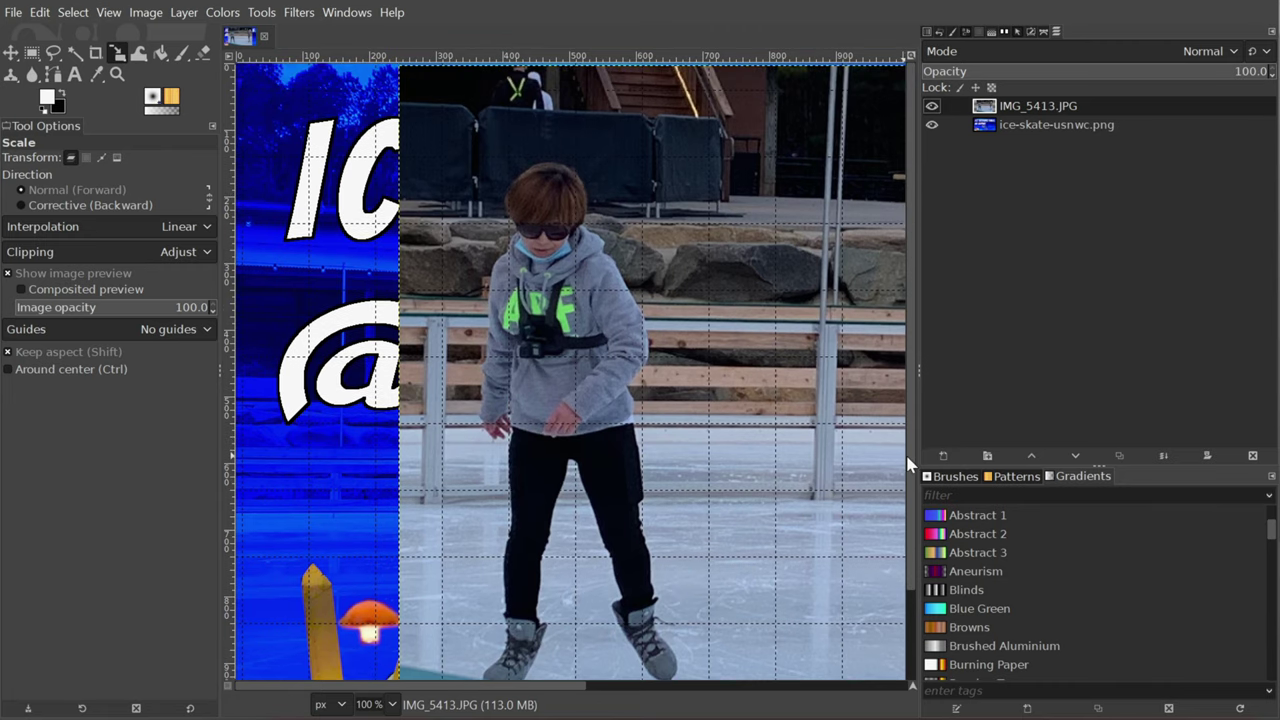
{"action": "scroll", "coordinate": [912, 483], "scroll_direction": "down", "scroll_amount": 2}
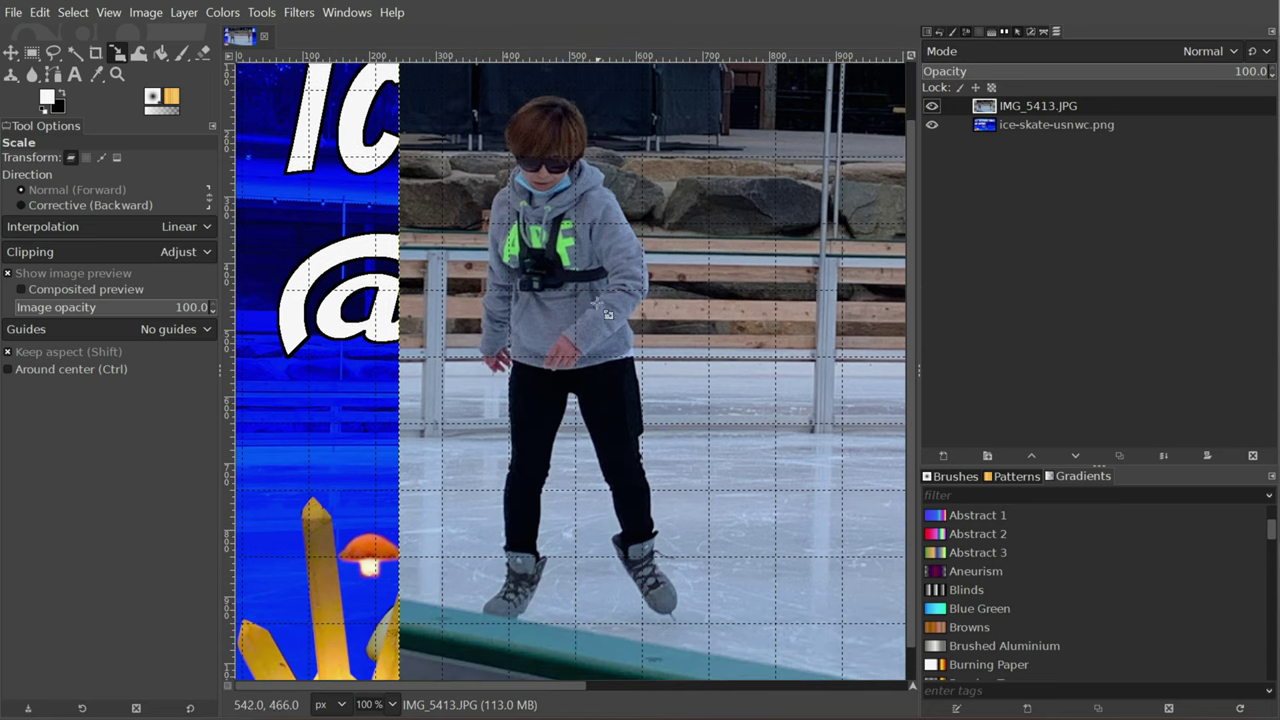
Try scaling IMG_5413 and cancel, then add a transparent layer named 'mask' on top
{"action": "left_click", "coordinate": [492, 188]}
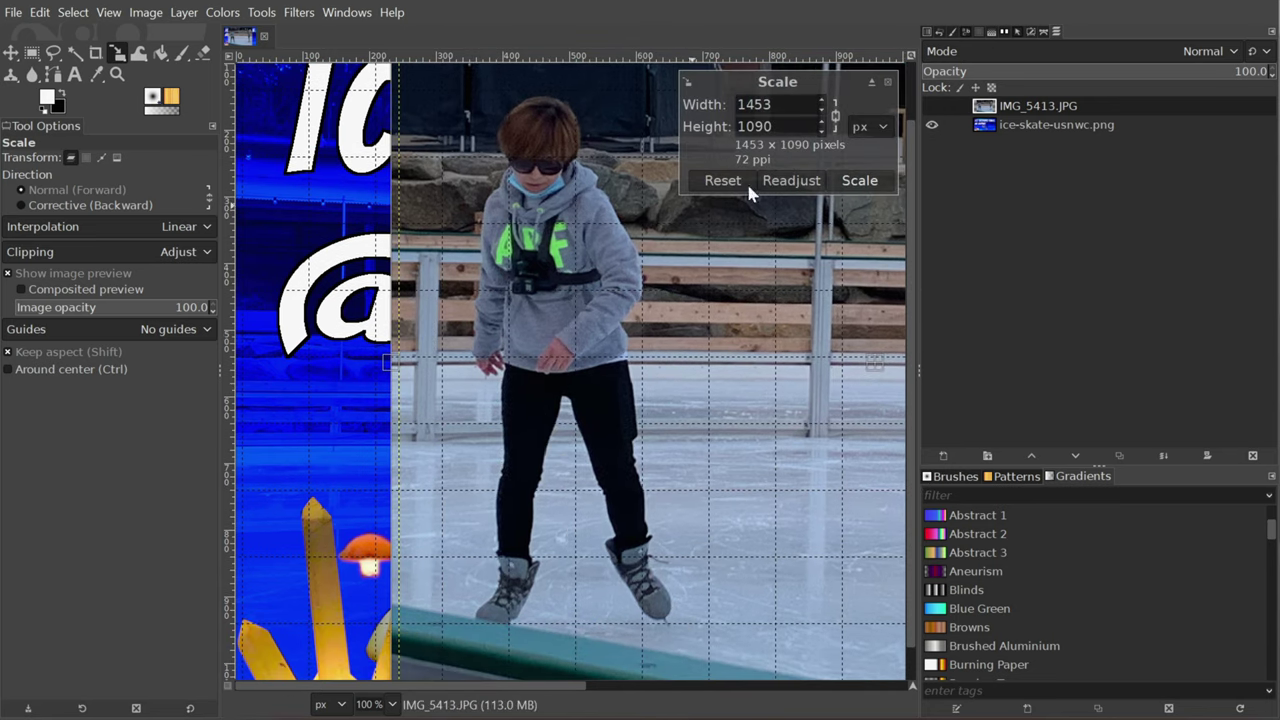
{"action": "left_click", "coordinate": [887, 82]}
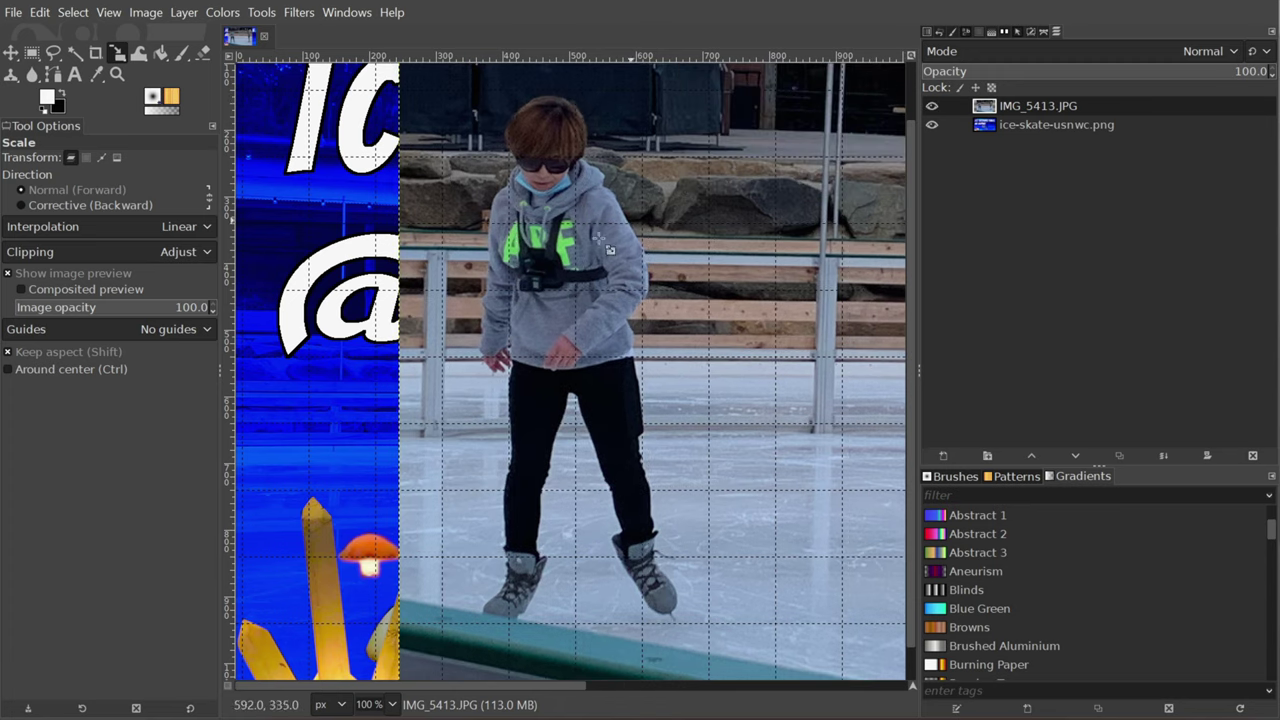
{"action": "left_click", "coordinate": [931, 107]}
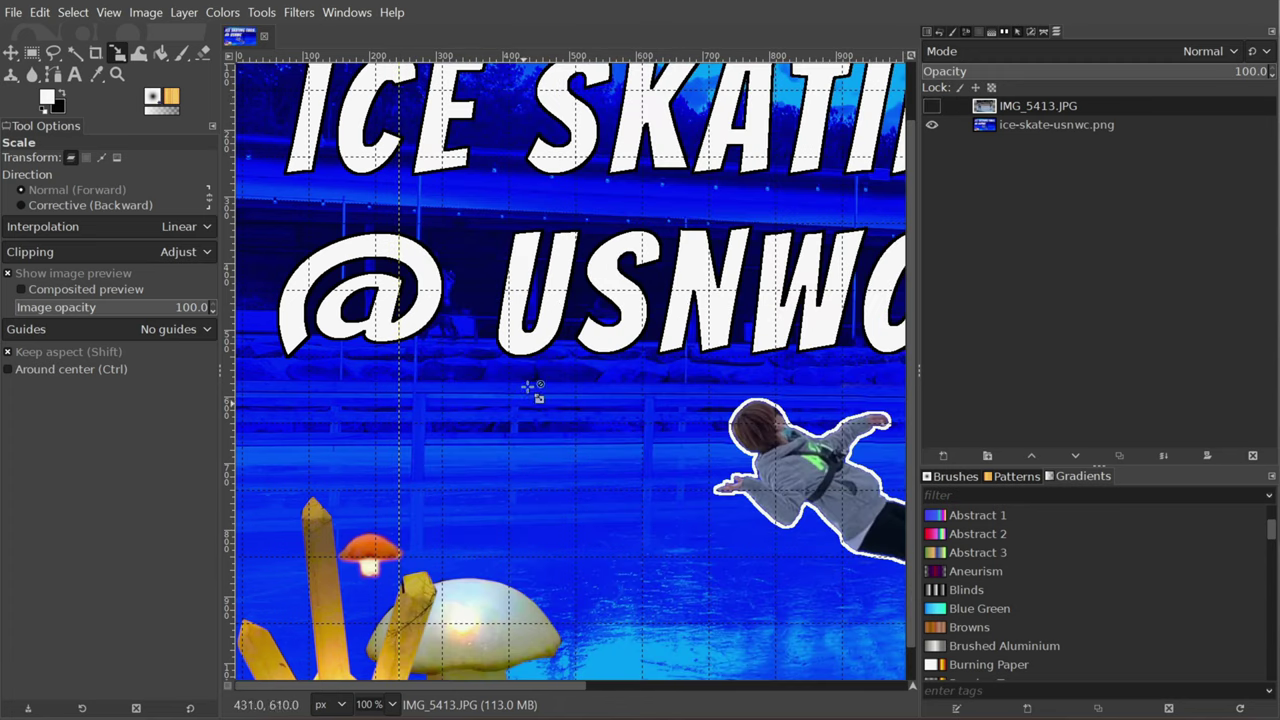
{"action": "left_click", "coordinate": [931, 106]}
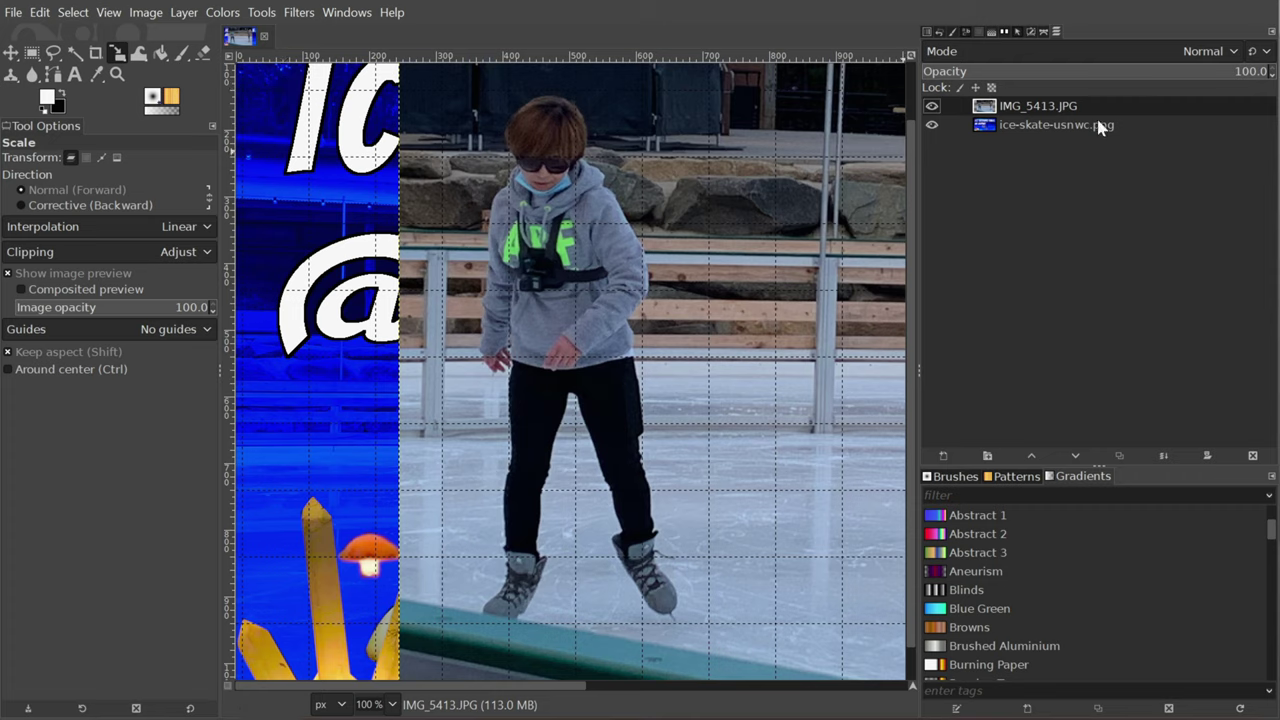
{"action": "key", "text": "shift+ctrl+n"}
{"action": "key", "text": "Return"}
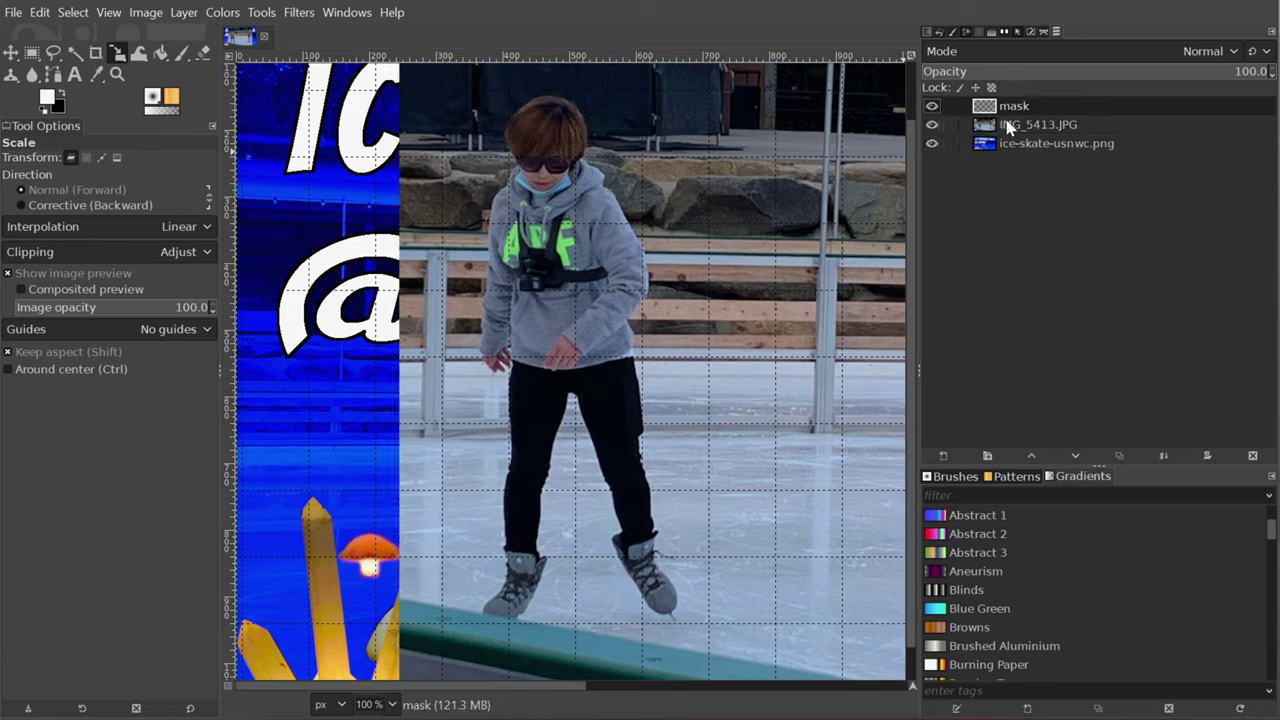
Fill a 386 × 800 px rectangle at 323, 140 black, then hide both photo layers
{"action": "left_click", "coordinate": [32, 53]}
{"action": "left_click_drag", "start_coordinate": [451, 90], "coordinate": [704, 616]}
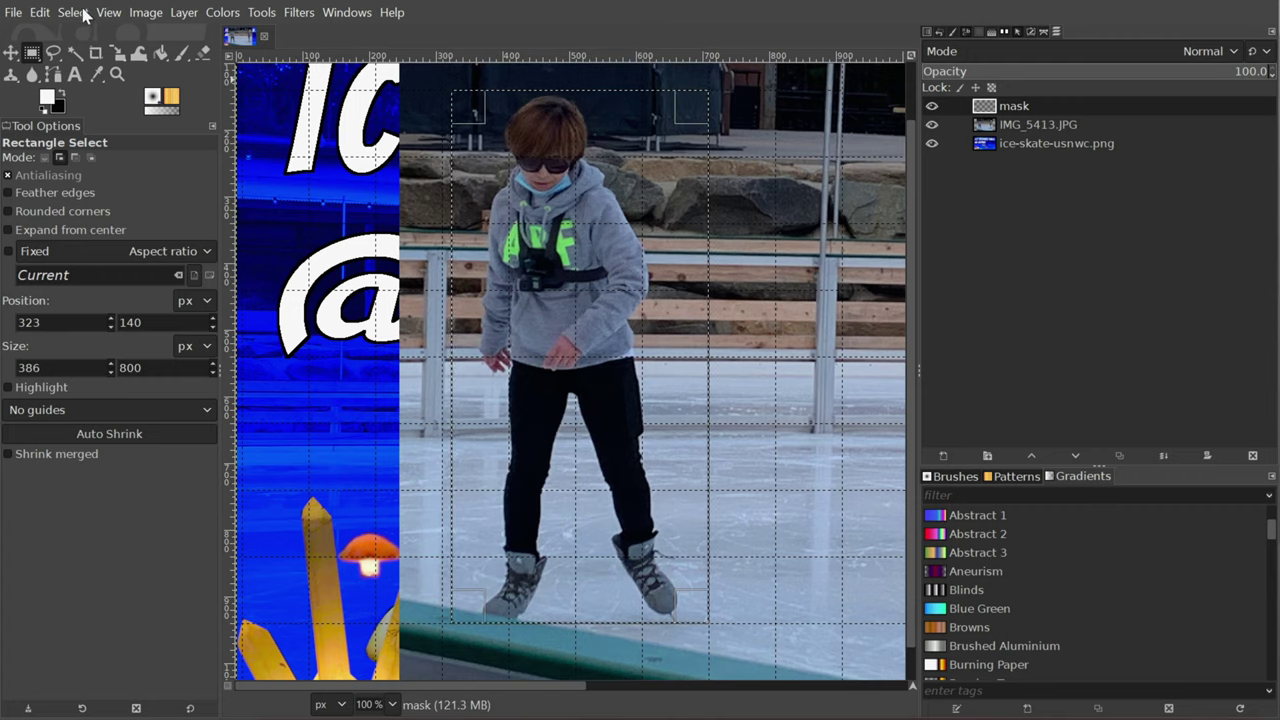
{"action": "left_click", "coordinate": [42, 12]}
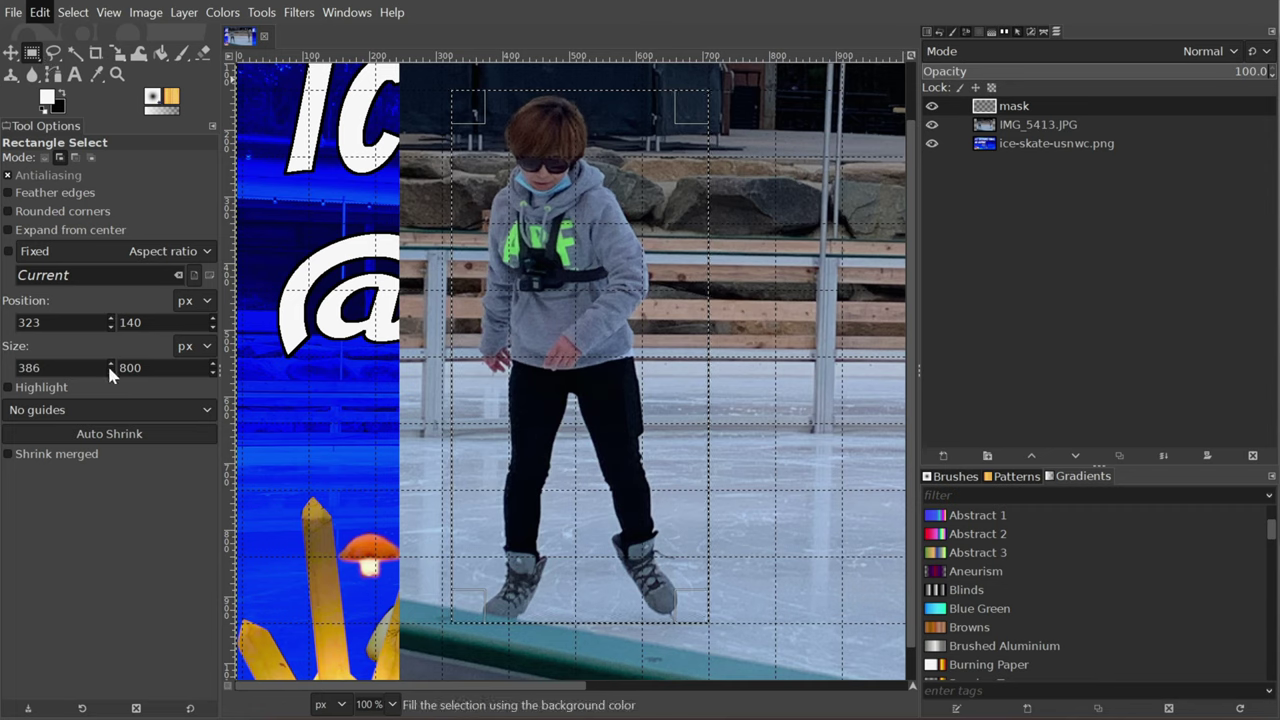
{"action": "left_click", "coordinate": [931, 124]}
{"action": "left_click", "coordinate": [931, 143]}
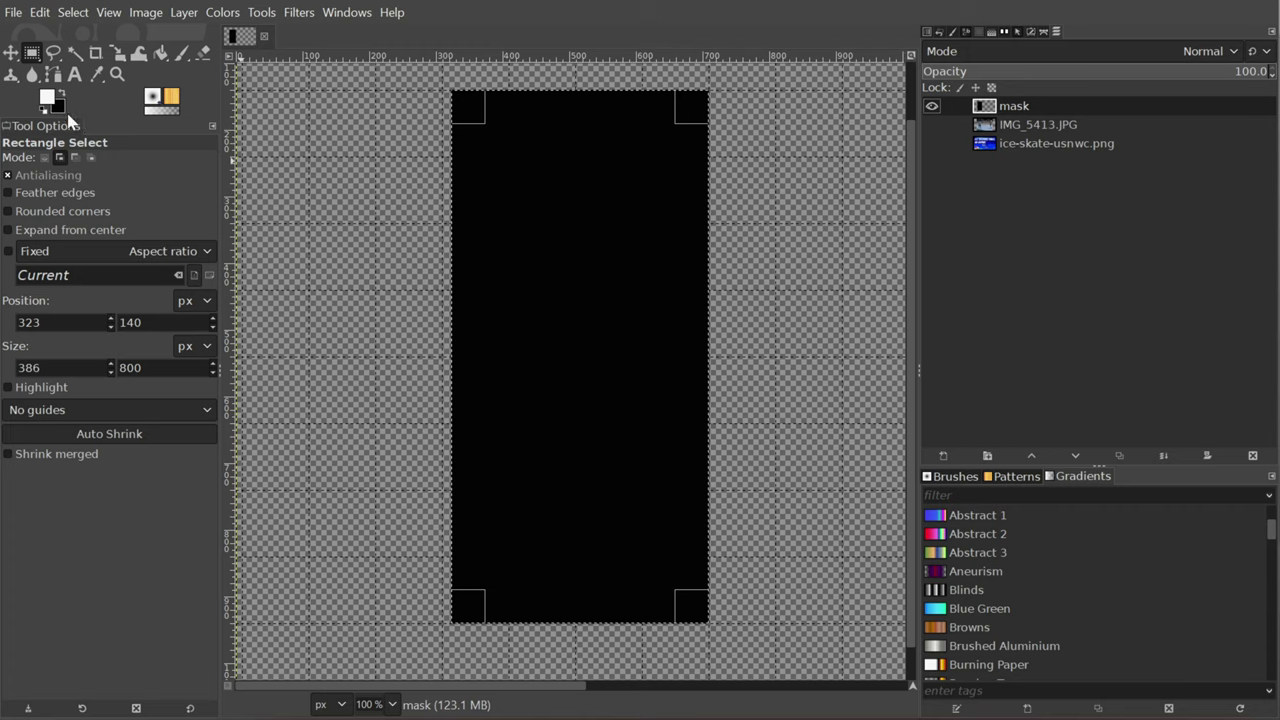
Bucket-fill the area around the black rectangle white and move ice-skate-usnwc.png above IMG_5413.JPG
{"action": "left_click", "coordinate": [162, 53]}
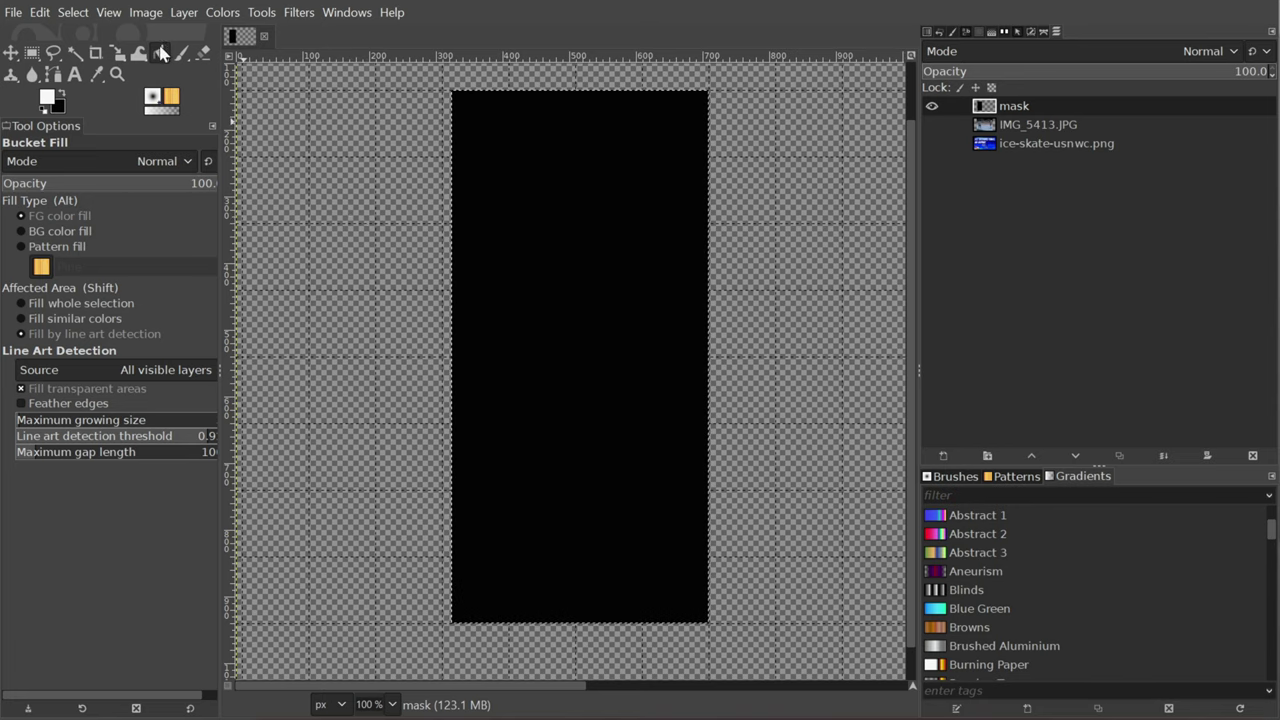
{"action": "left_click", "coordinate": [70, 14]}
{"action": "left_click", "coordinate": [74, 48]}
{"action": "left_click", "coordinate": [725, 235]}
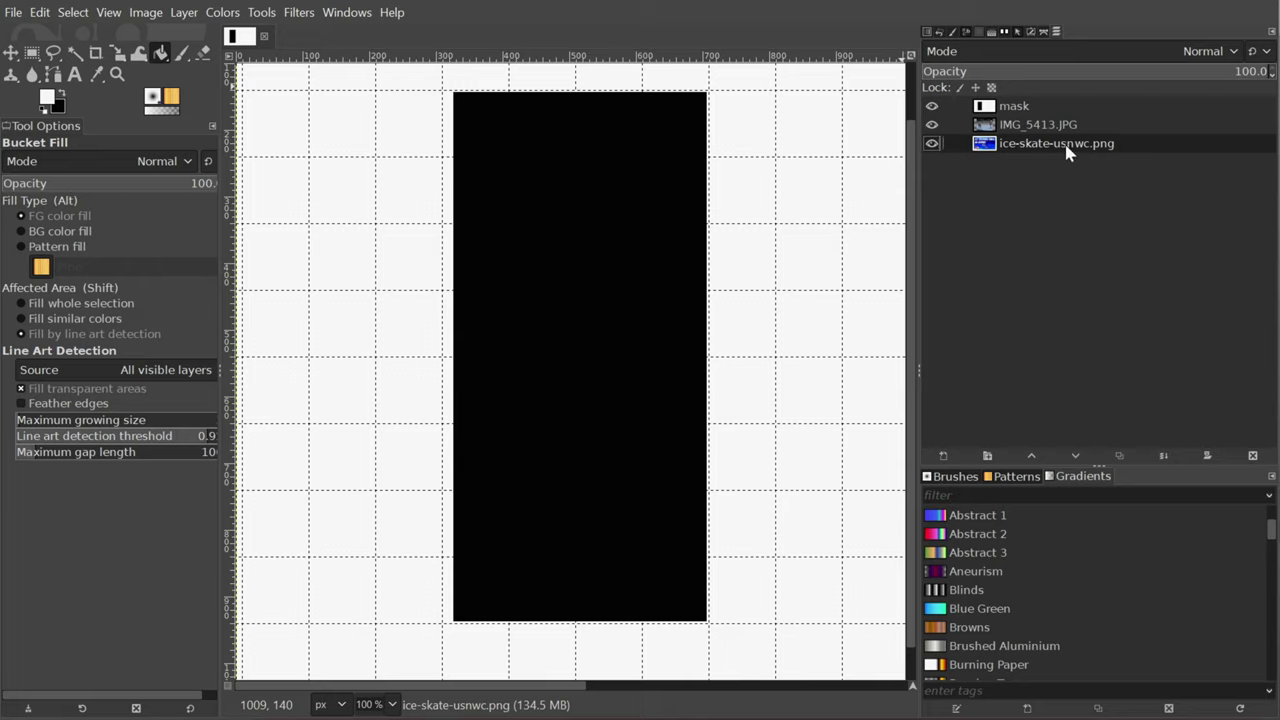
{"action": "left_click_drag", "start_coordinate": [1066, 150], "coordinate": [1058, 124]}
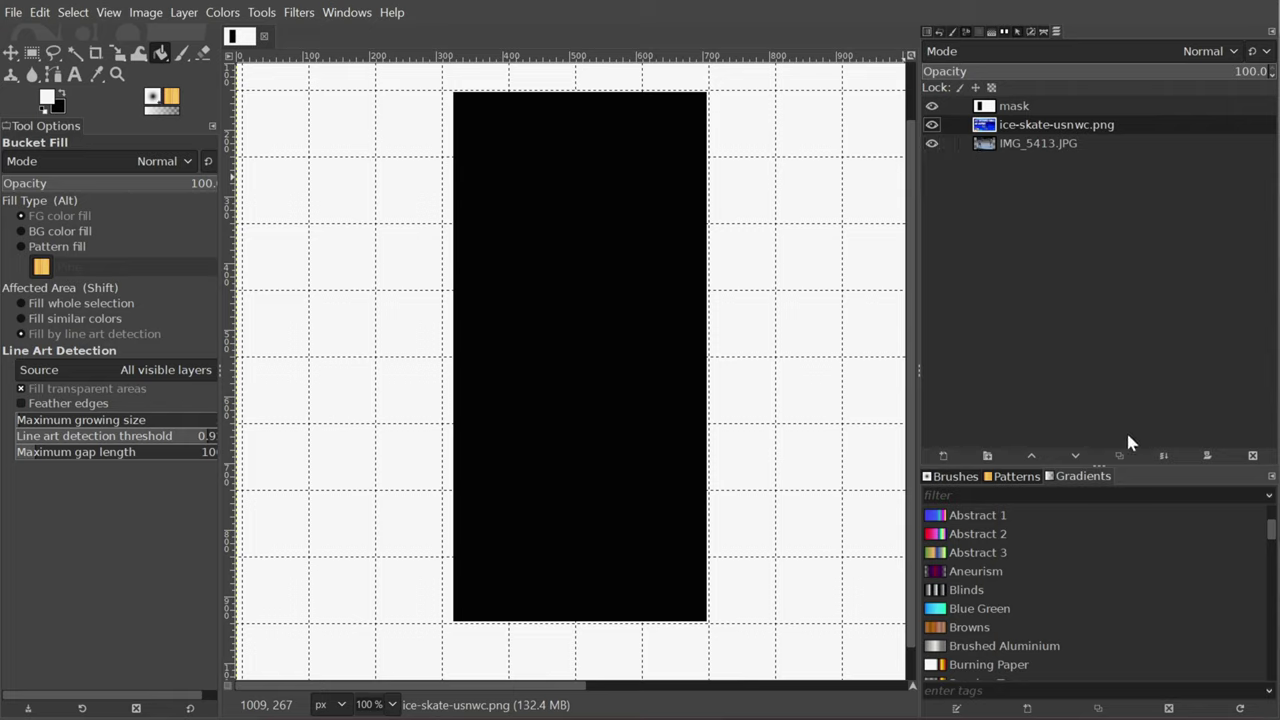
Add a white layer mask to ice-skate-usnwc.png, then paste and anchor the mask layer's contents into it
{"action": "left_click", "coordinate": [1010, 104]}
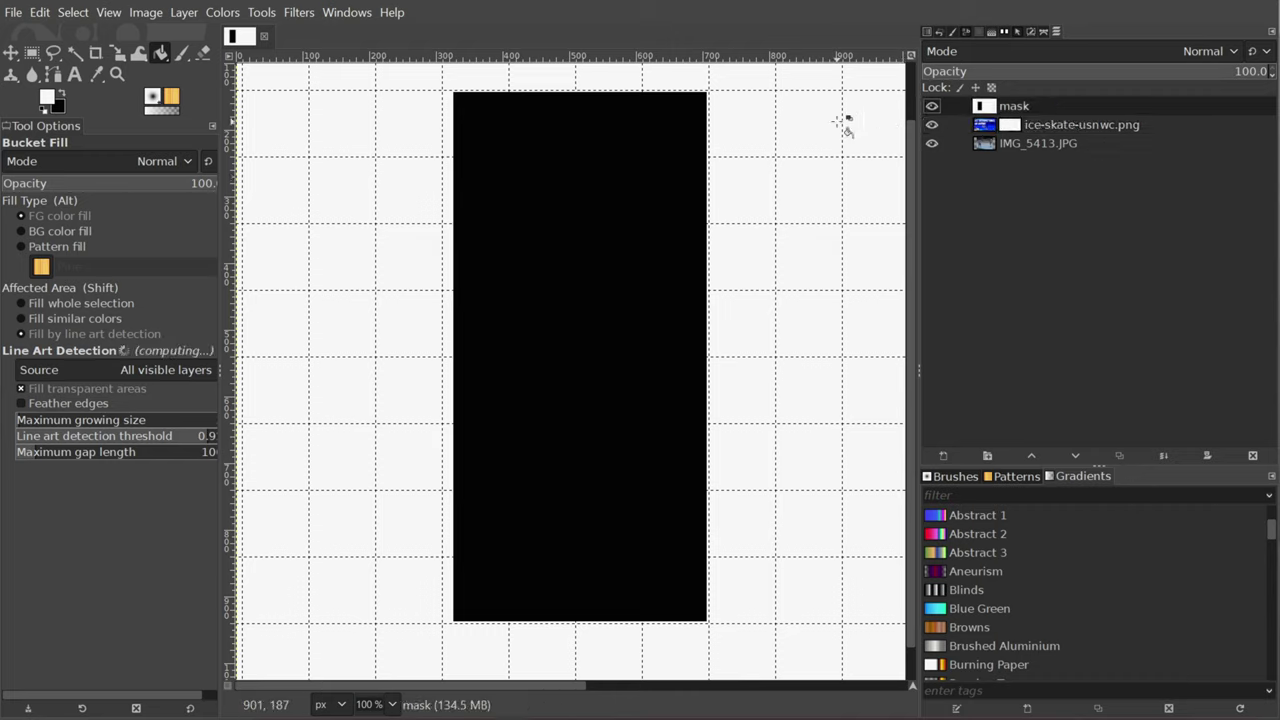
{"action": "left_click", "coordinate": [40, 12]}
{"action": "left_click", "coordinate": [74, 133]}
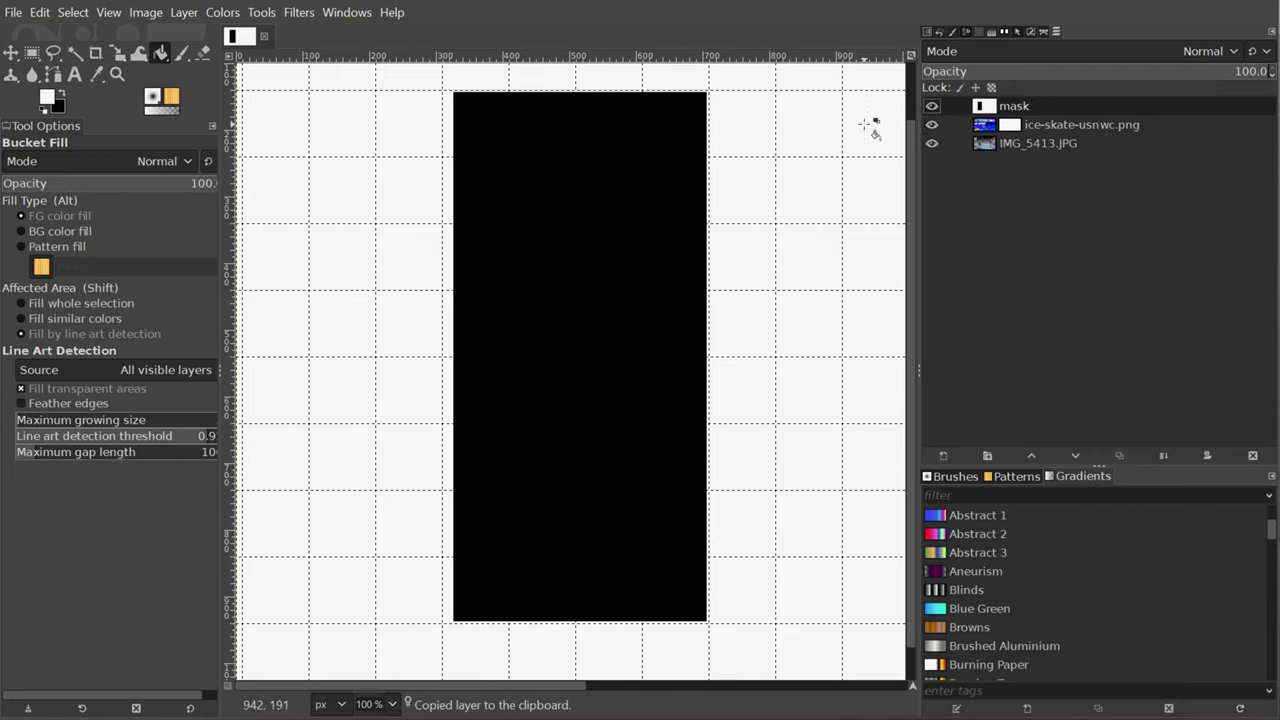
{"action": "left_click", "coordinate": [1010, 128]}
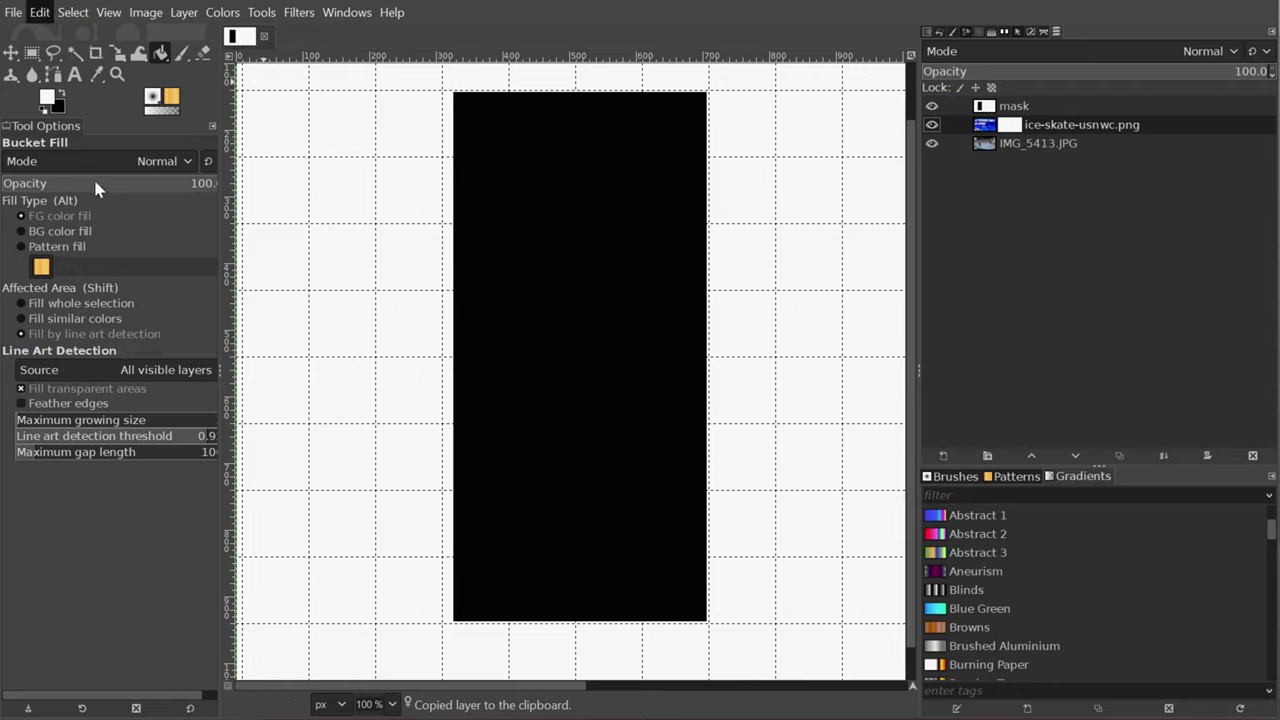
{"action": "key", "text": "ctrl+v"}
{"action": "left_click", "coordinate": [1164, 455]}
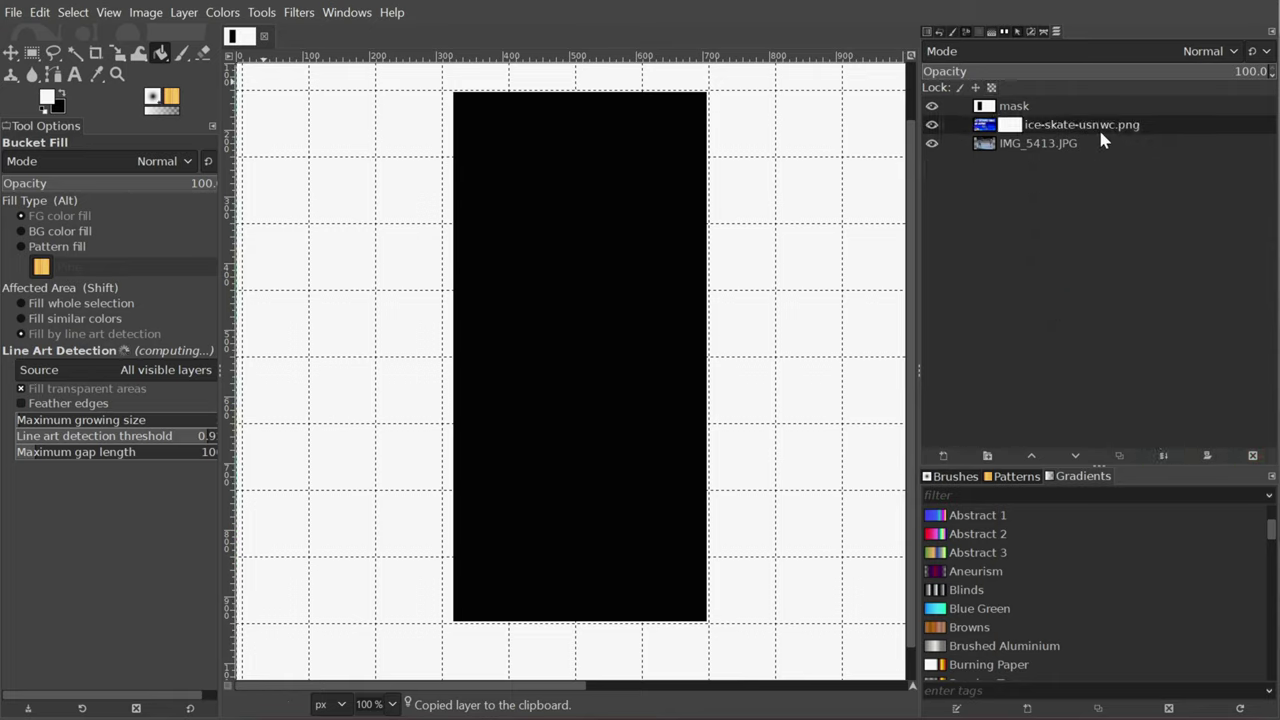
{"action": "left_click", "coordinate": [931, 105]}
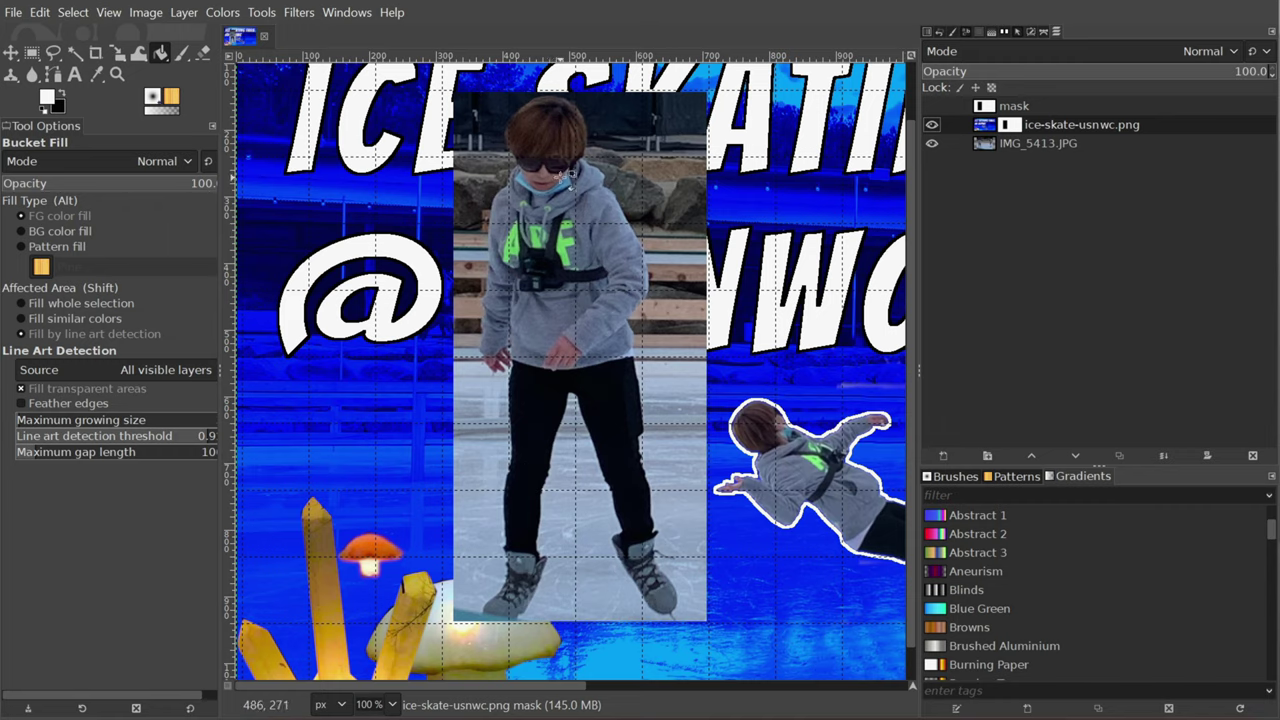
{"action": "left_click", "coordinate": [931, 105], "text": "shift"}
{"action": "key", "text": "p"}
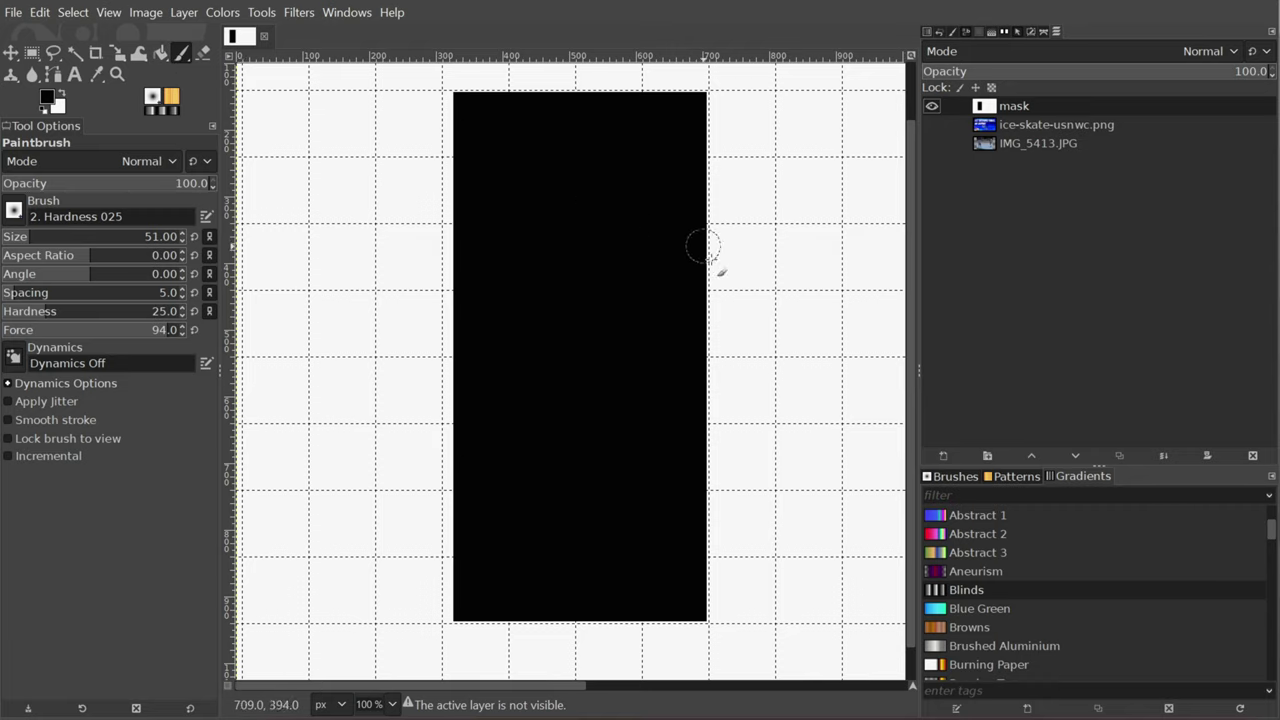
Paint black strokes right of the rectangle on the mask layer
{"action": "mouse_move", "coordinate": [703, 136]}
{"action": "left_mouse_down"}
{"action": "mouse_move", "coordinate": [734, 334]}
{"action": "mouse_move", "coordinate": [774, 277]}
{"action": "mouse_move", "coordinate": [860, 541]}
{"action": "mouse_move", "coordinate": [724, 523]}
{"action": "mouse_move", "coordinate": [812, 155]}
{"action": "mouse_move", "coordinate": [722, 200]}
{"action": "mouse_move", "coordinate": [686, 266]}
{"action": "left_mouse_up"}
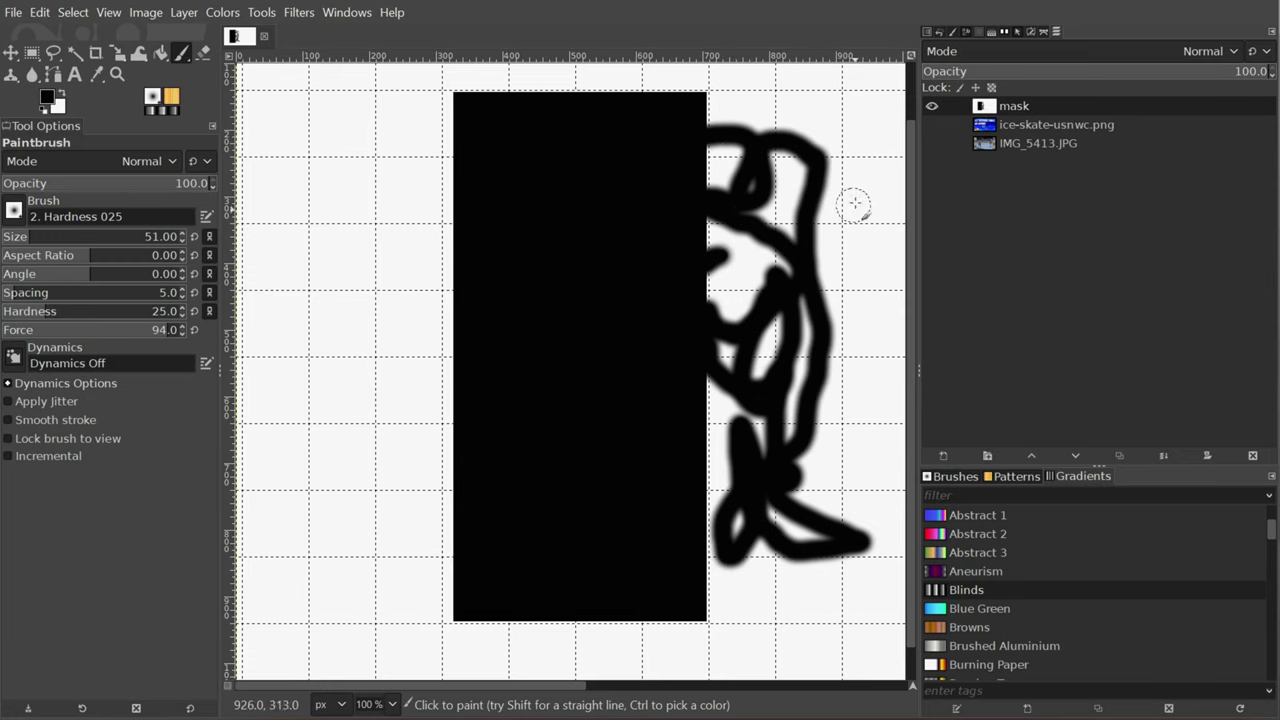
{"action": "left_click", "coordinate": [1080, 130]}
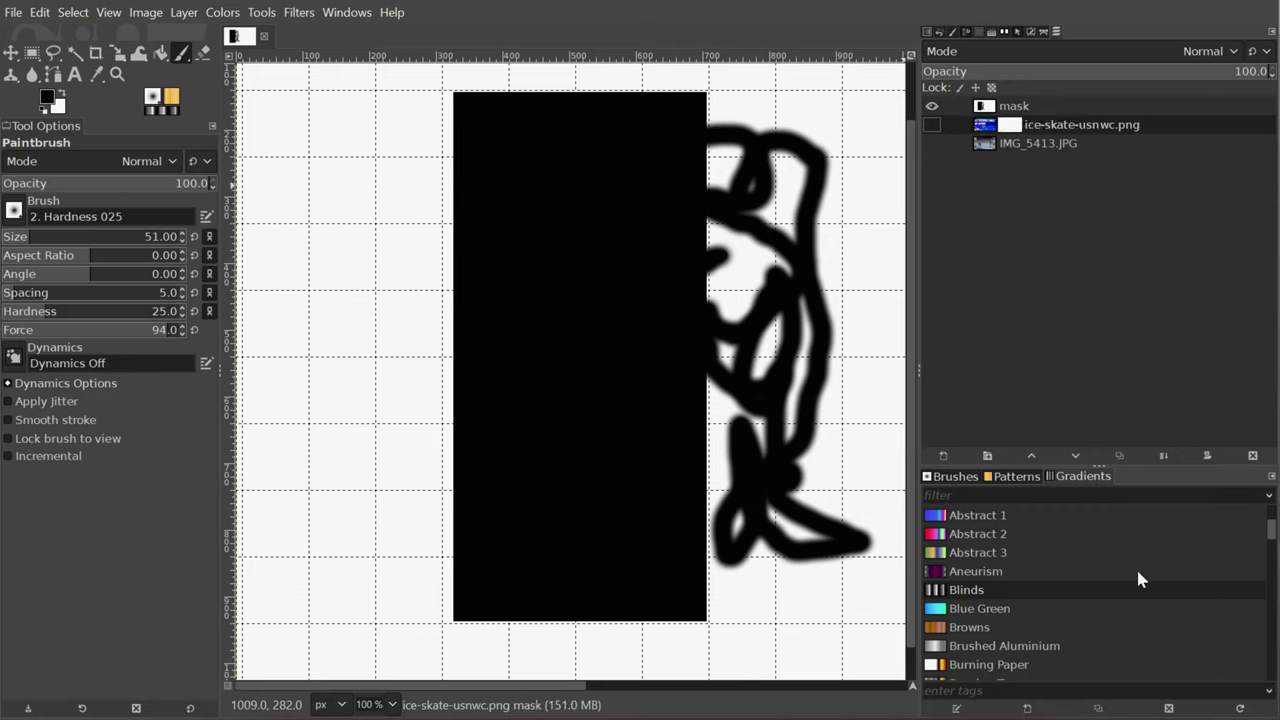
{"action": "key", "text": "Page_Up"}
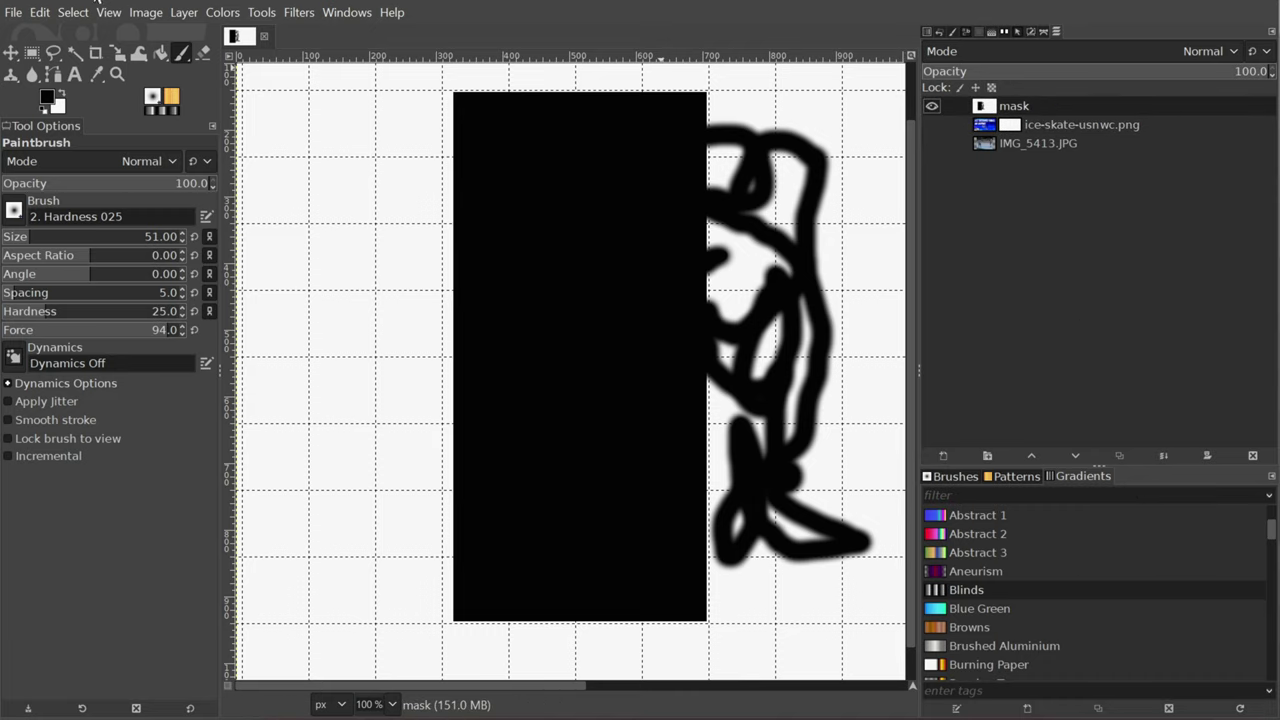
Paste the updated mask into the ice-skate layer mask, show the photo layers, and start a new image
{"action": "left_click", "coordinate": [40, 12]}
{"action": "left_click", "coordinate": [78, 145]}
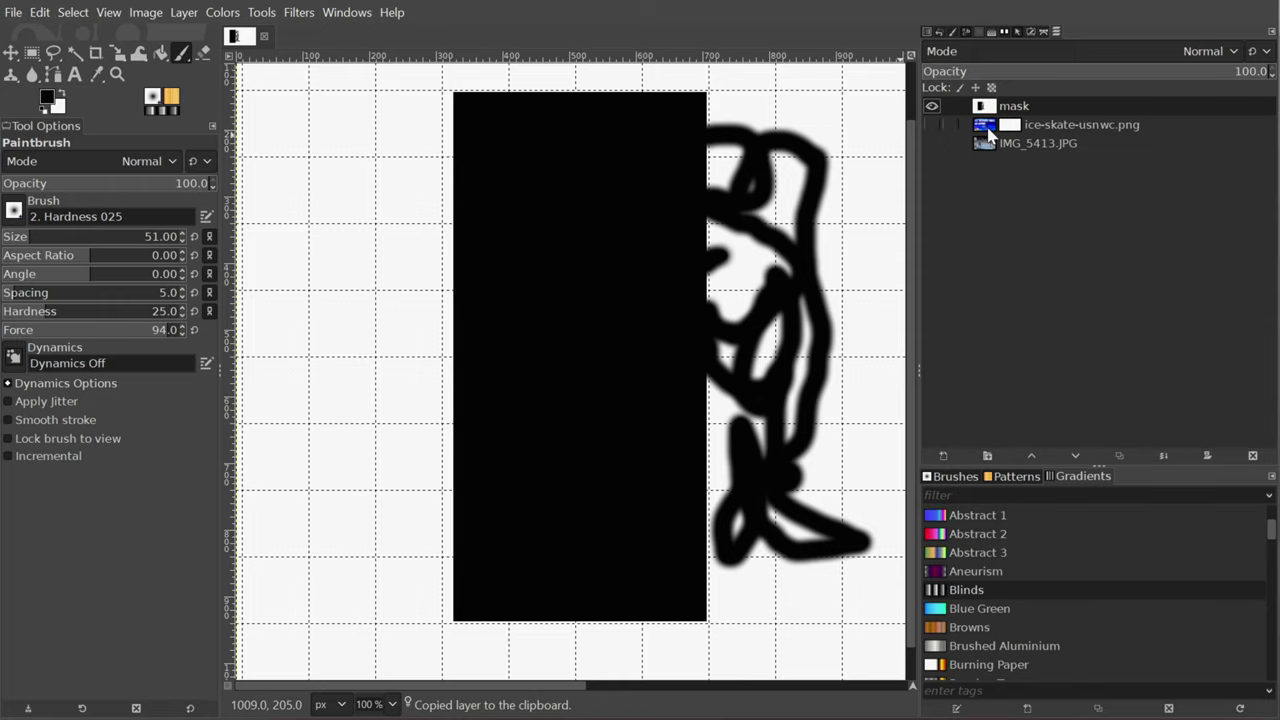
{"action": "left_click", "coordinate": [987, 129]}
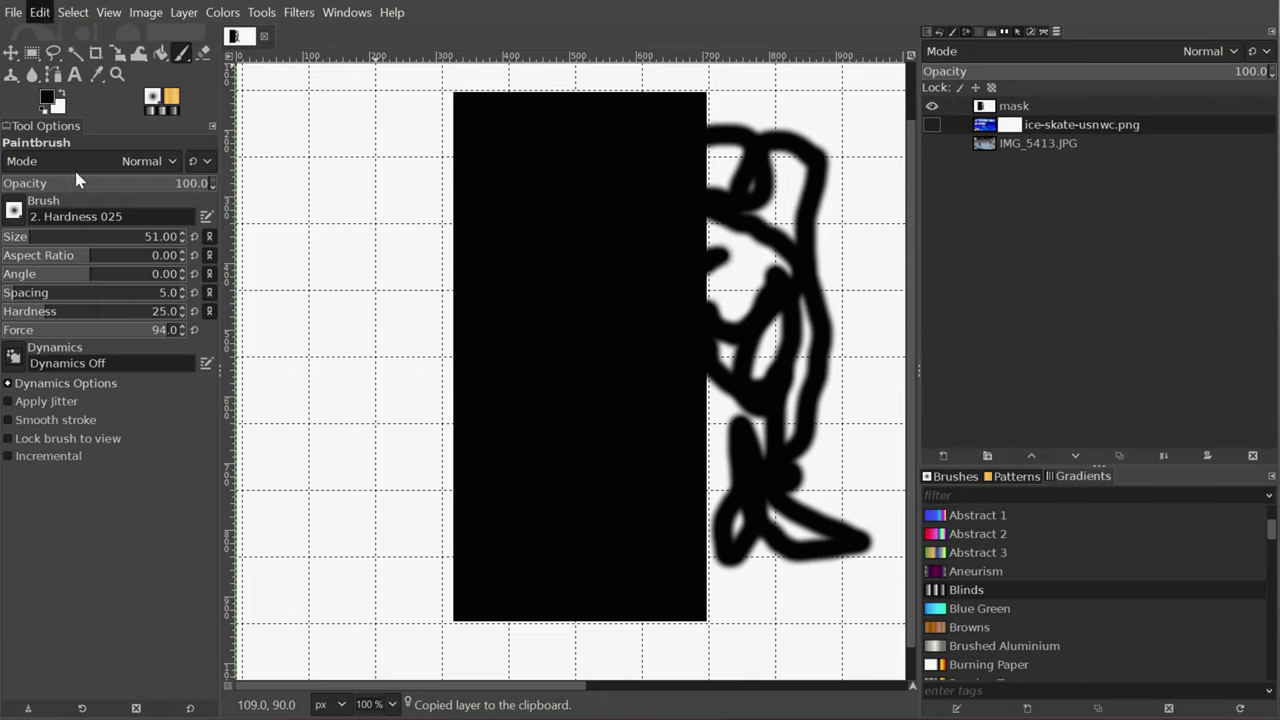
{"action": "key", "text": "ctrl+v"}
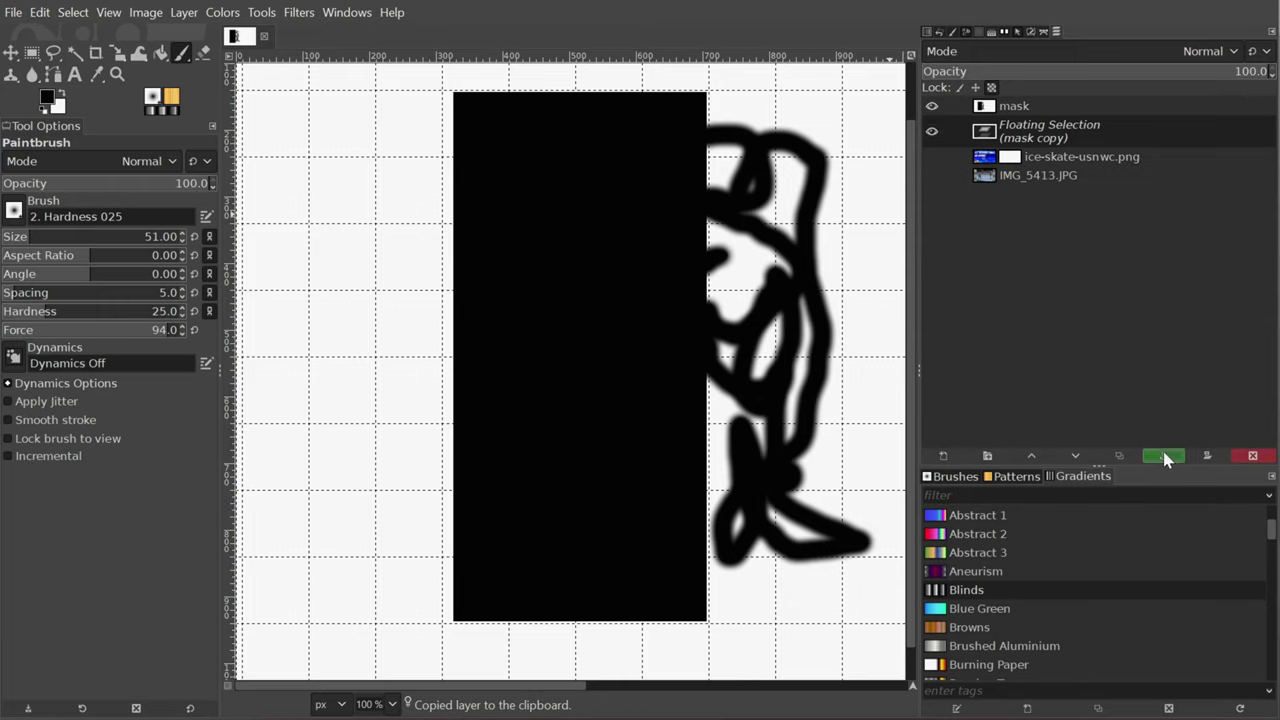
{"action": "left_click", "coordinate": [1164, 456]}
{"action": "left_click", "coordinate": [931, 124], "text": "shift"}
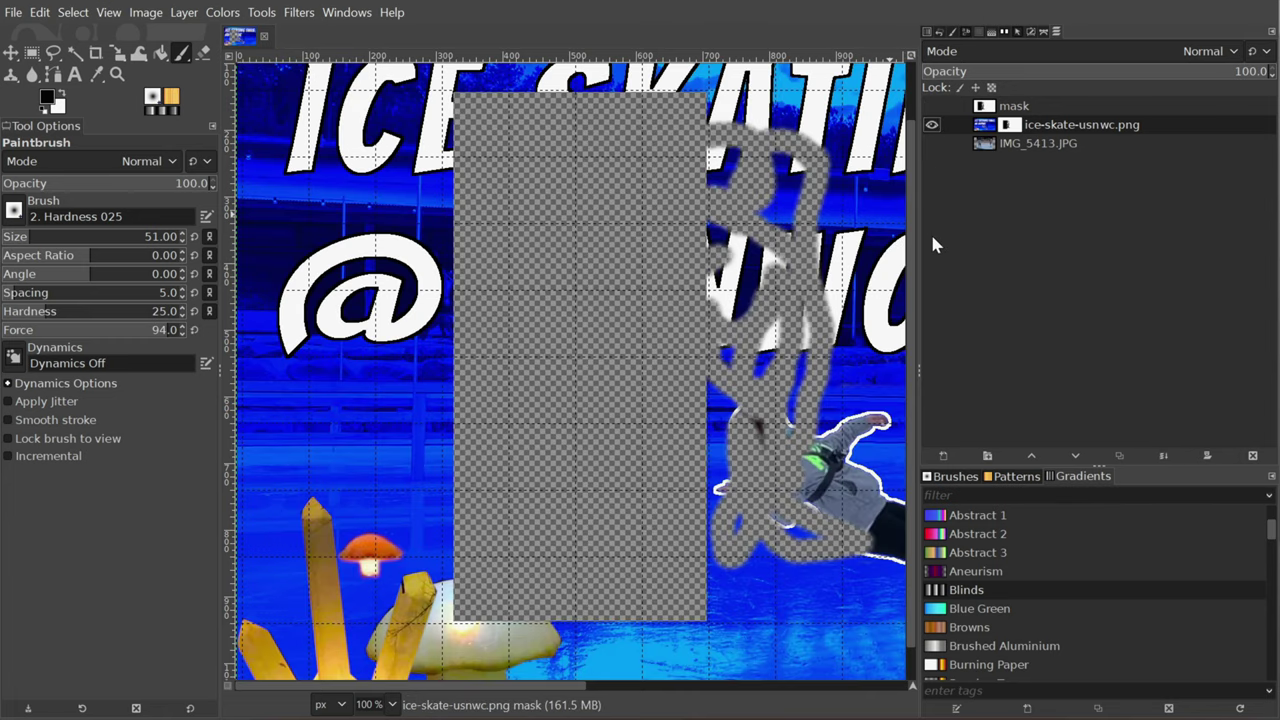
{"action": "left_click", "coordinate": [931, 143]}
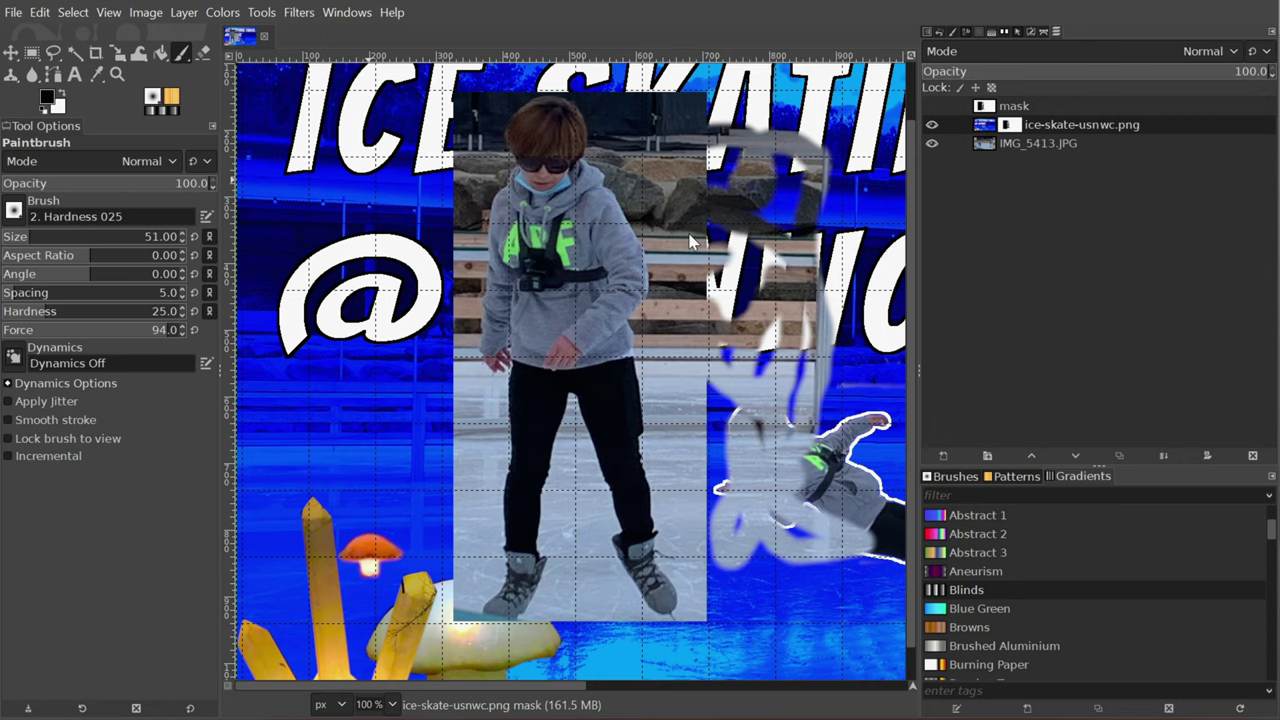
{"action": "key", "text": "ctrl+shift+v"}
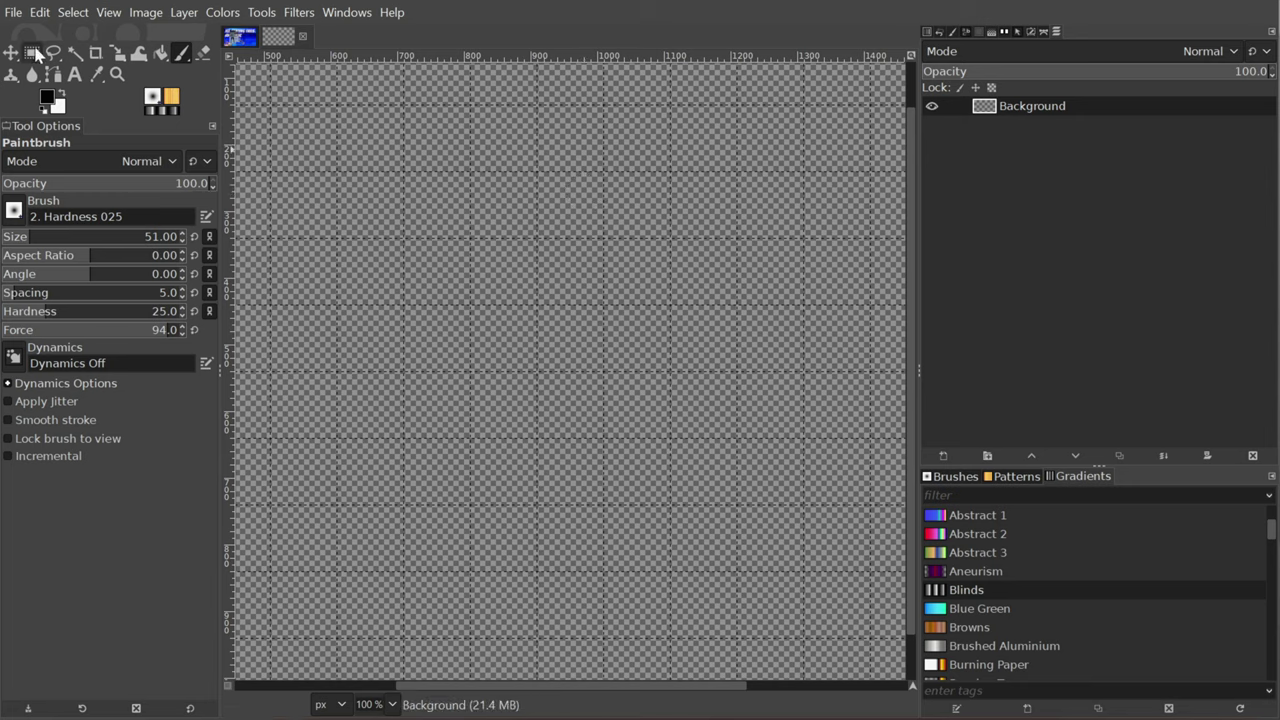
Add horizontal and vertical guides through the image's middle by percent
{"action": "left_click", "coordinate": [32, 53]}
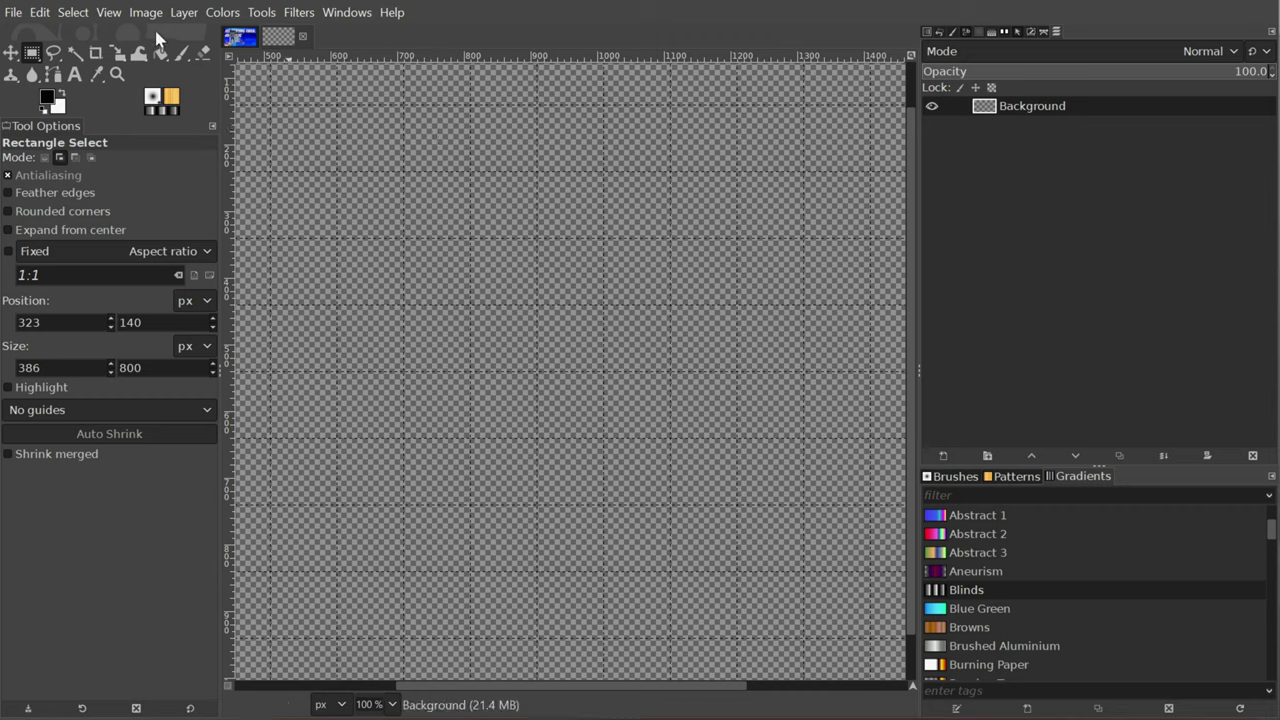
{"action": "left_click", "coordinate": [108, 12]}
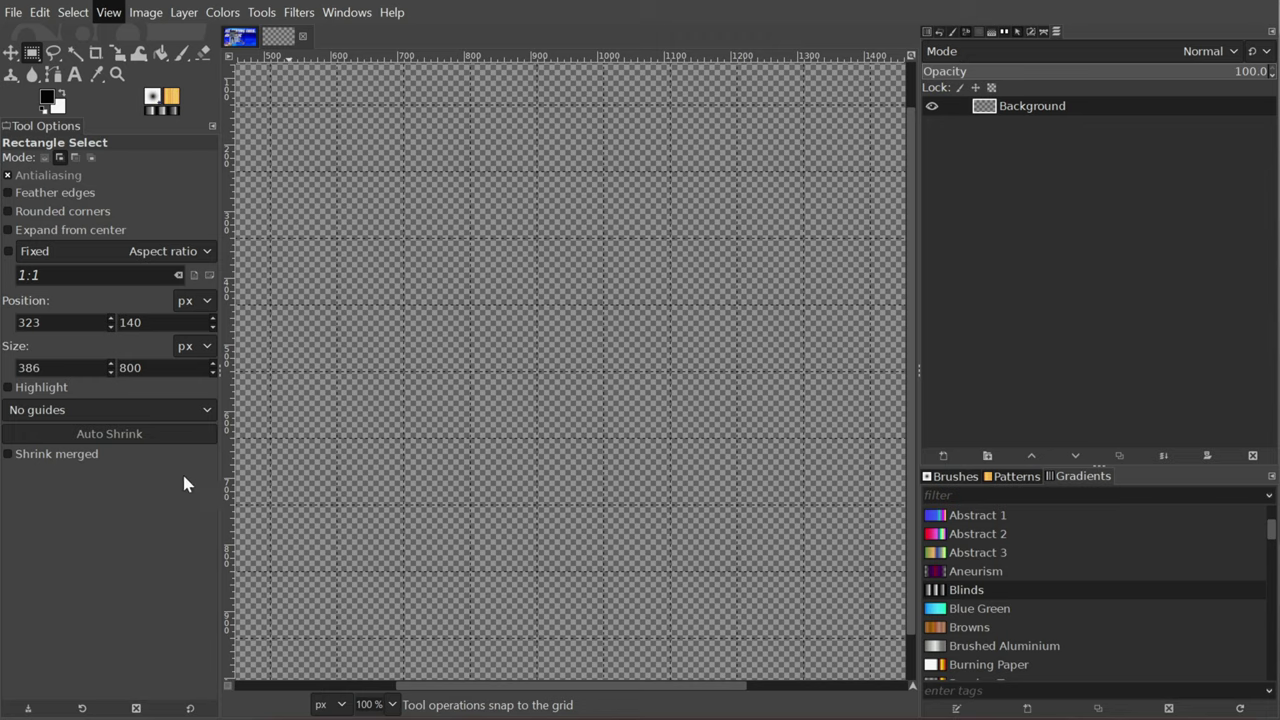
{"action": "mouse_move", "coordinate": [145, 12]}
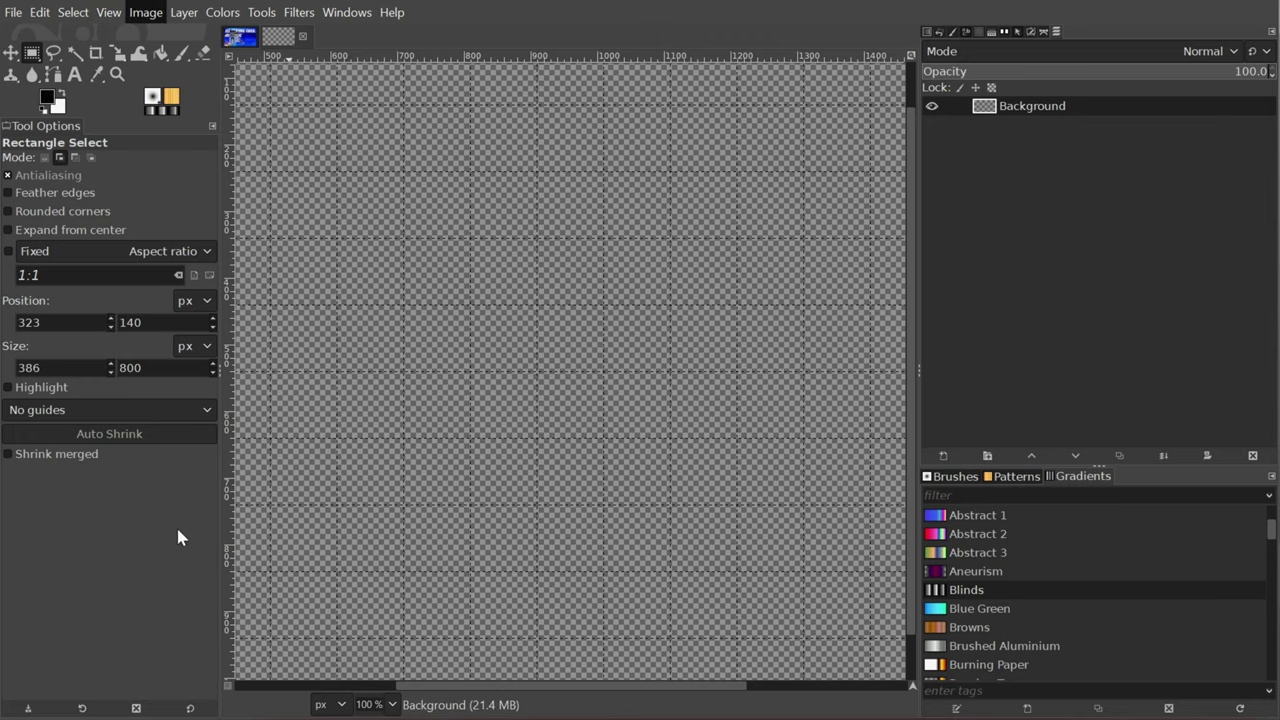
{"action": "left_click", "coordinate": [417, 474]}
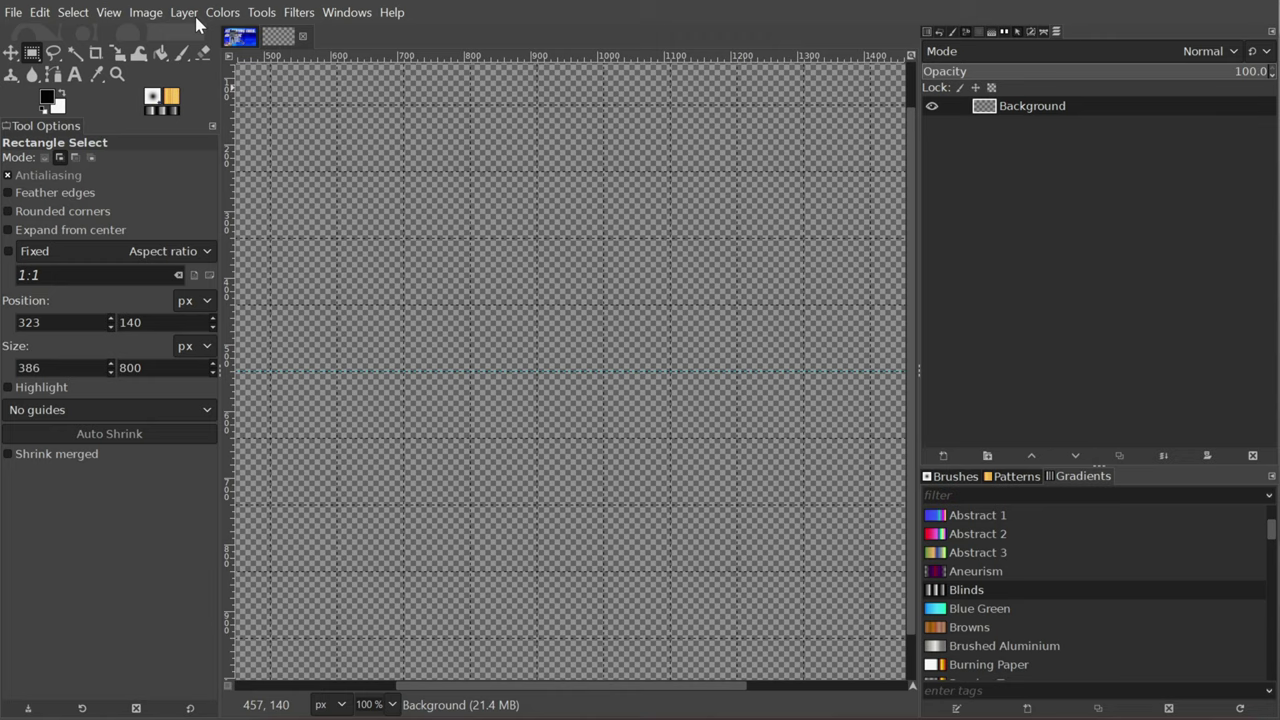
{"action": "left_click", "coordinate": [150, 12]}
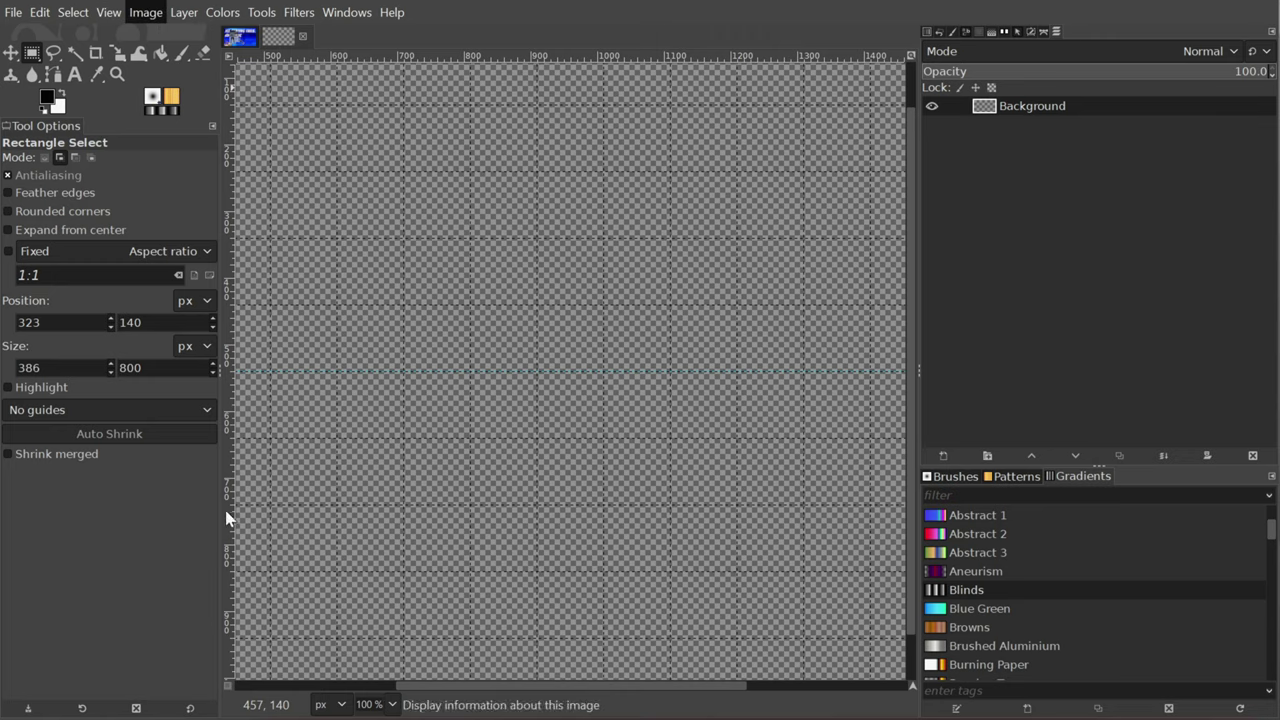
{"action": "left_click", "coordinate": [417, 473]}
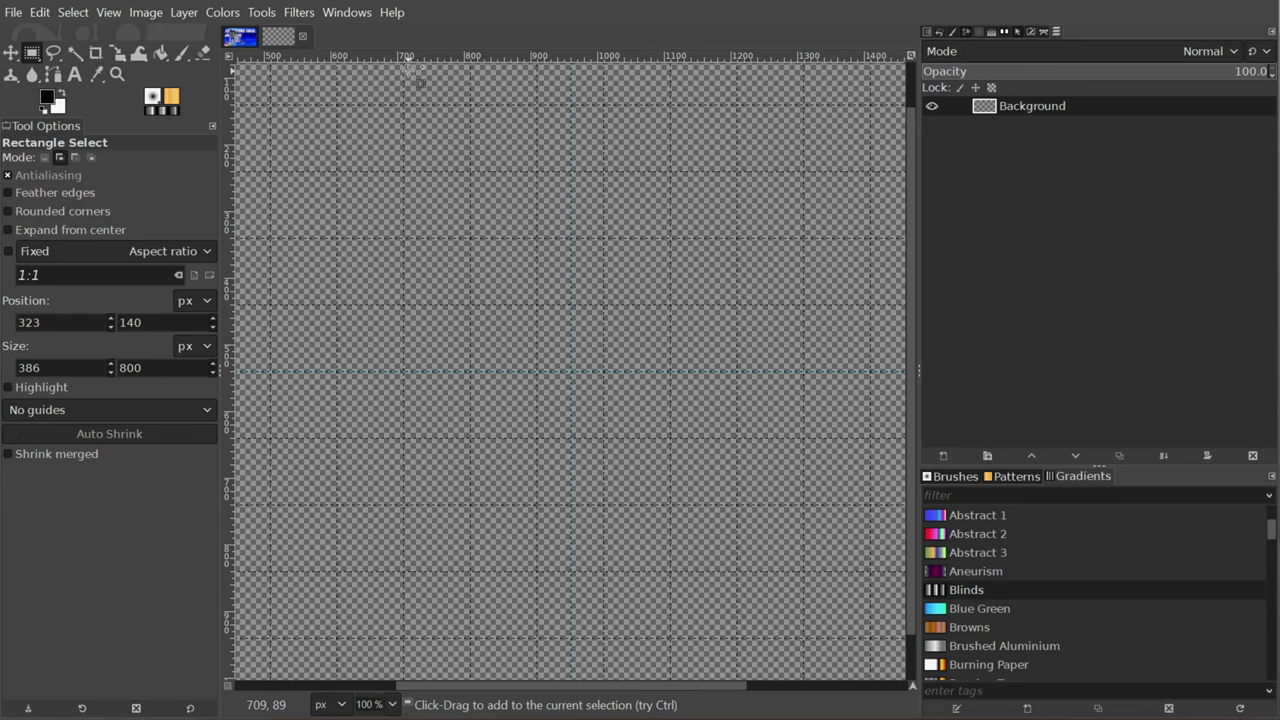
Select a 501 × 1160 px strip from 709, 1 and fill it black
{"action": "scroll", "coordinate": [405, 60], "scroll_direction": "up", "scroll_amount": 2}
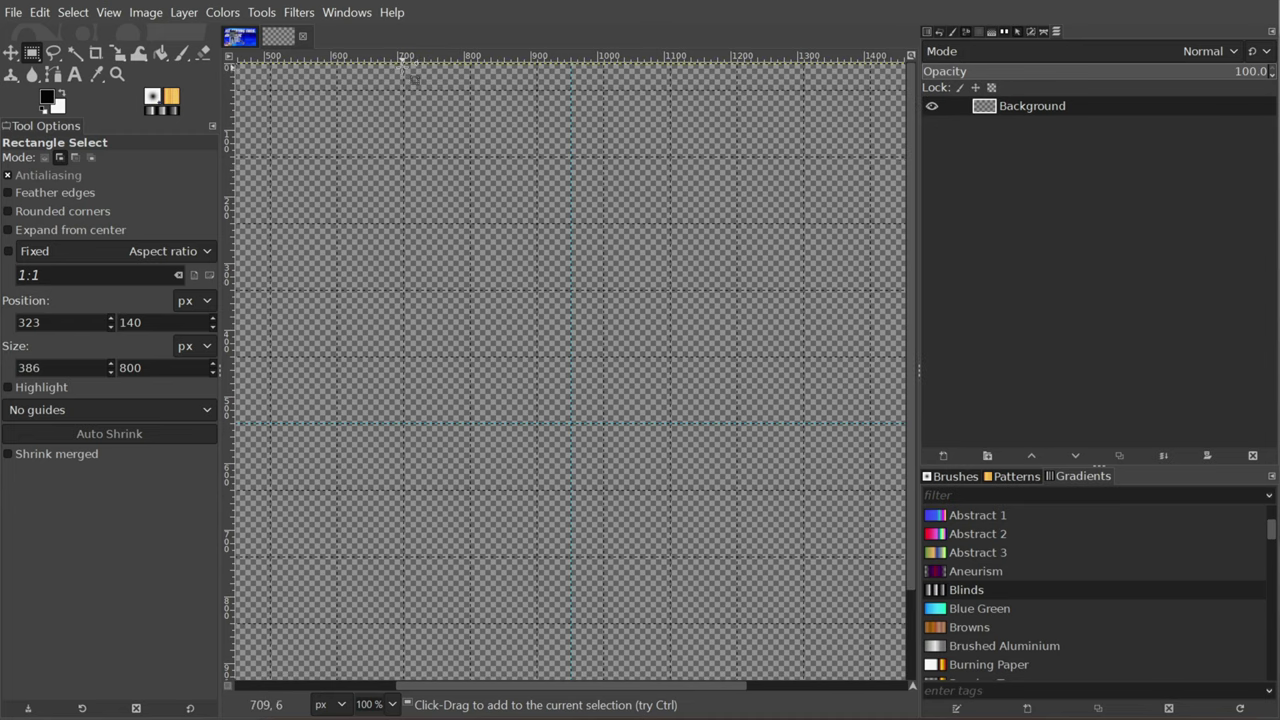
{"action": "left_click_drag", "start_coordinate": [404, 61], "coordinate": [745, 576]}
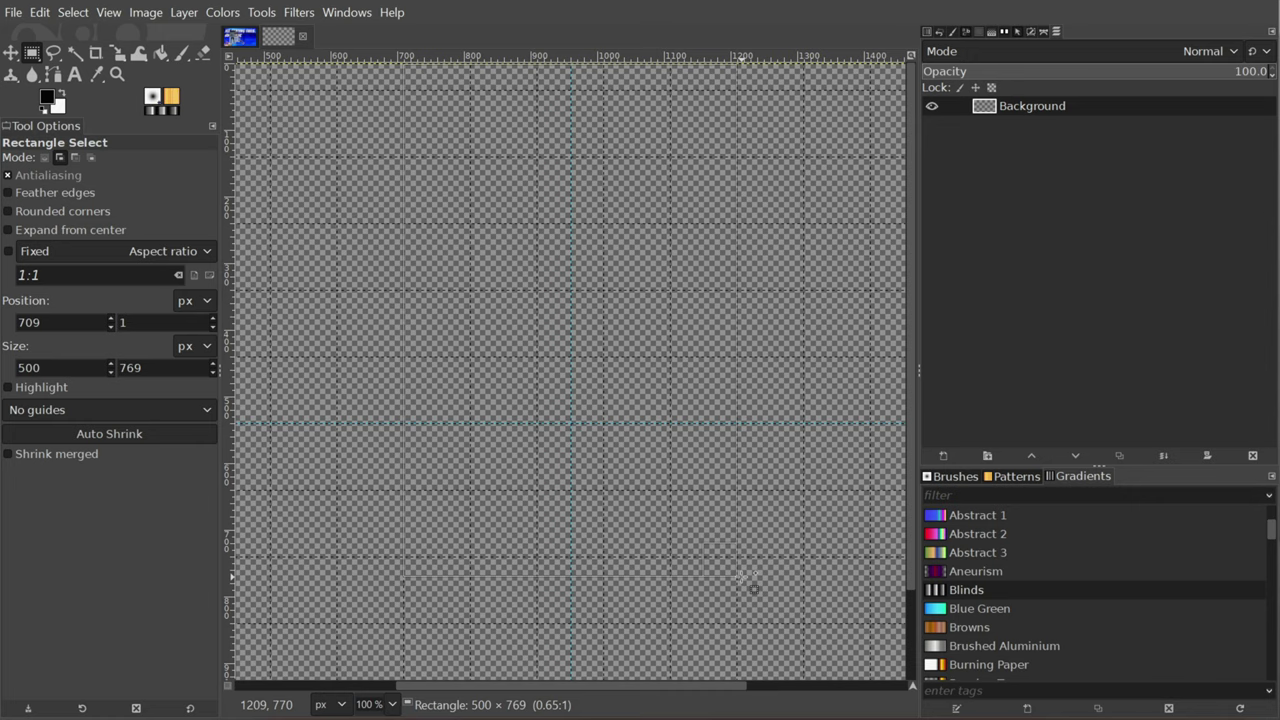
{"action": "left_click_drag", "start_coordinate": [752, 590], "coordinate": [752, 714]}
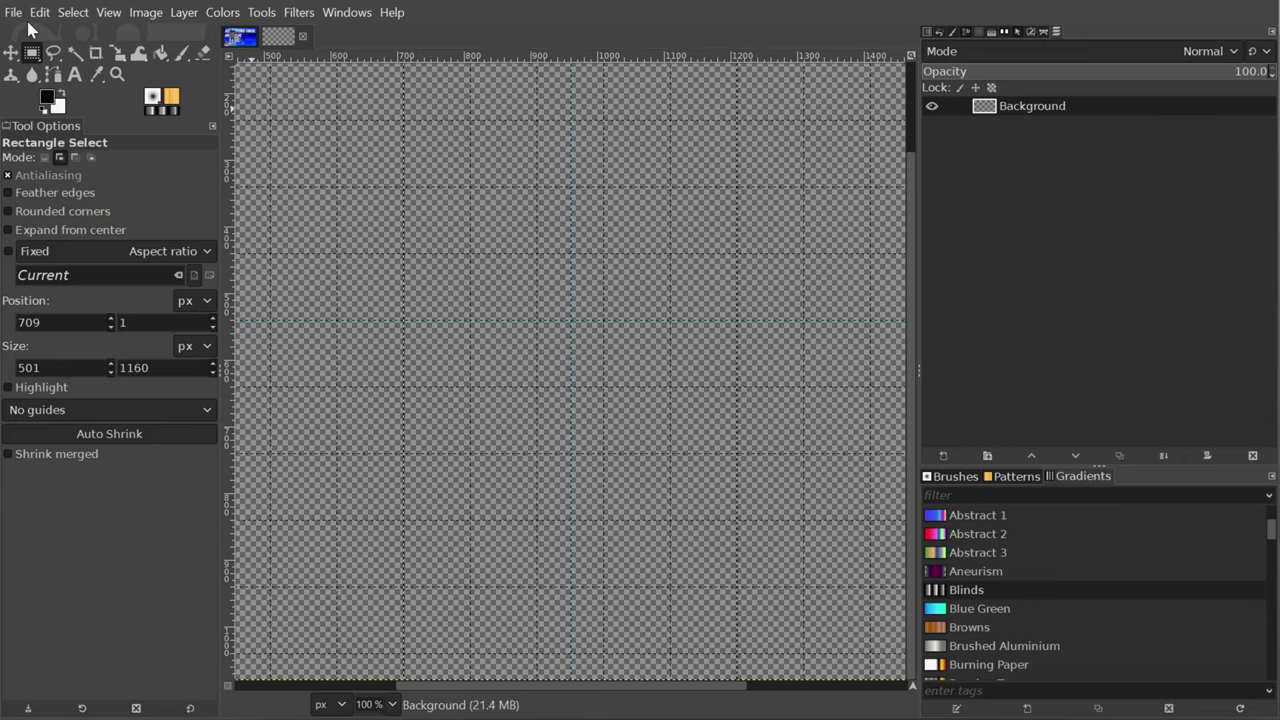
{"action": "left_click", "coordinate": [46, 17]}
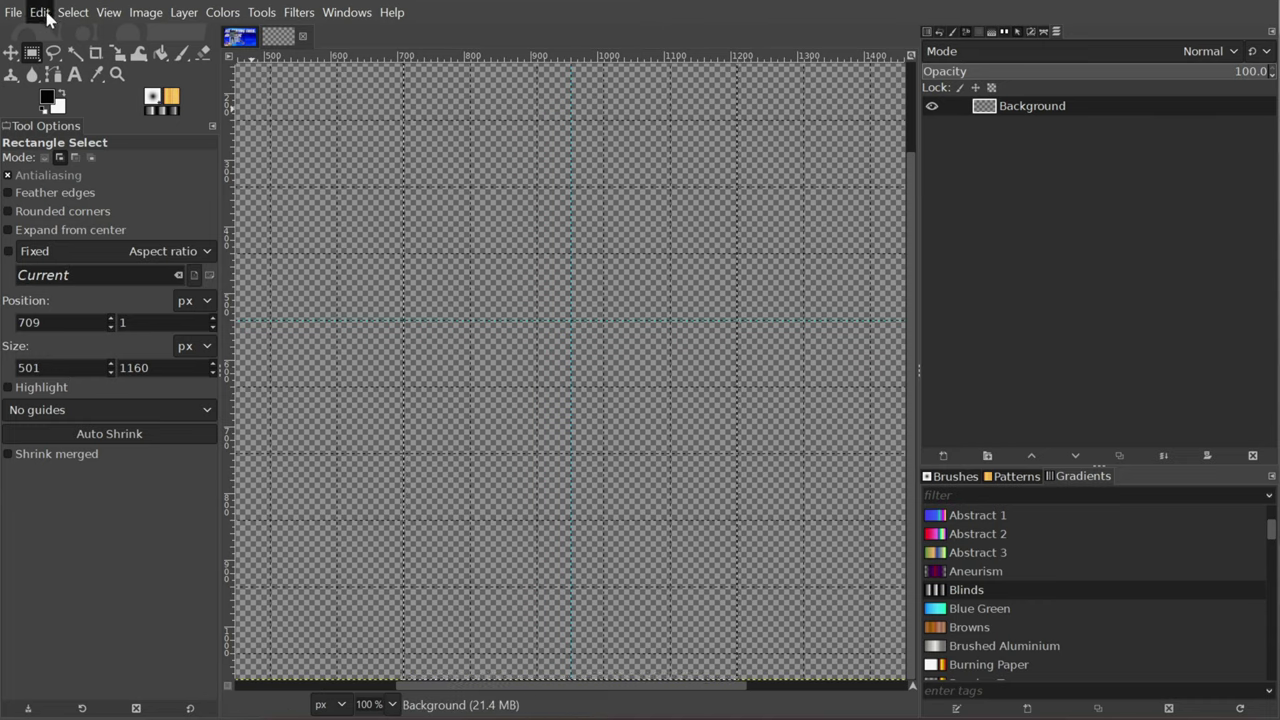
{"action": "left_click", "coordinate": [150, 338]}
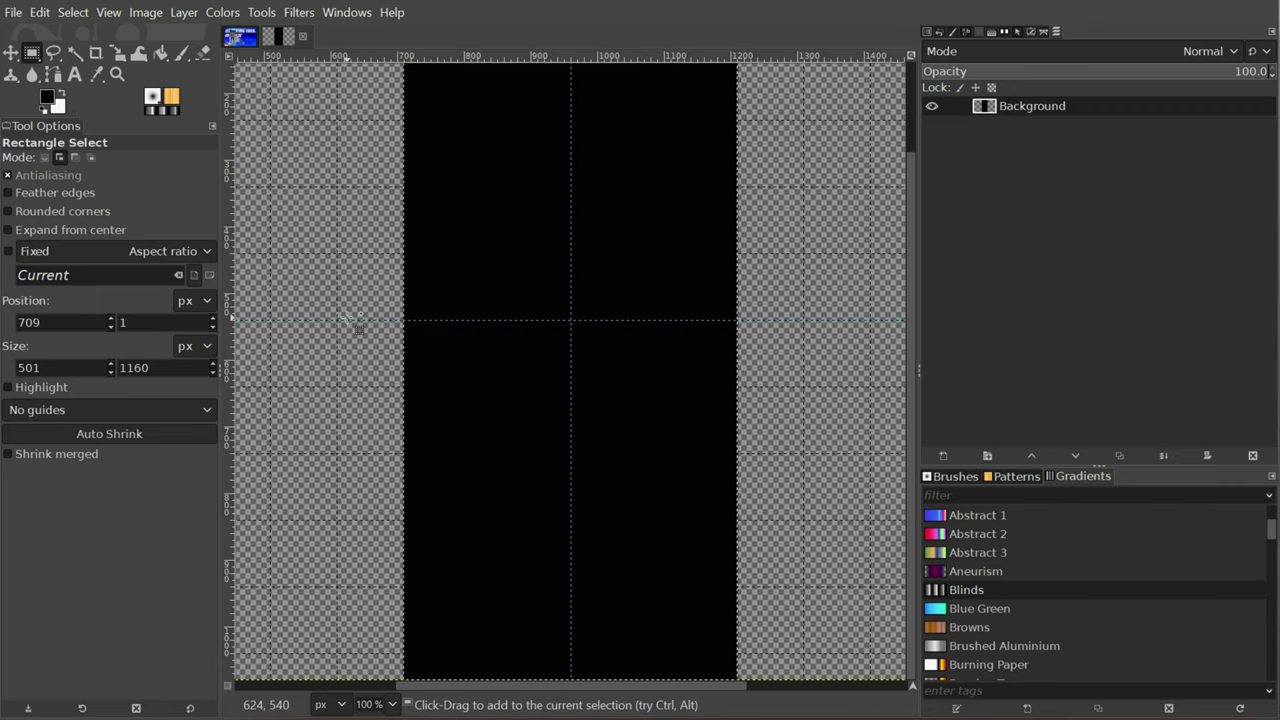
Swap to white and bucket-fill the transparent sides around the black strip
{"action": "scroll", "coordinate": [357, 329], "scroll_direction": "up", "scroll_amount": 2}
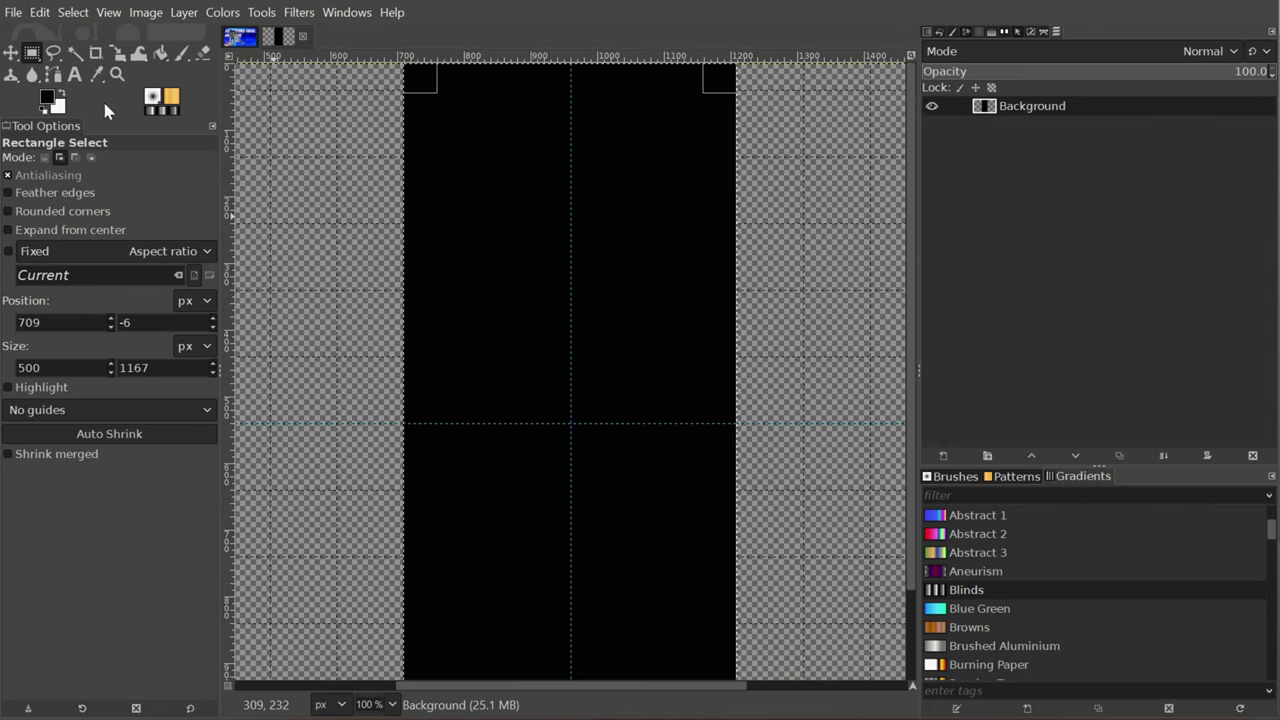
{"action": "left_click", "coordinate": [160, 53]}
{"action": "key", "text": "x"}
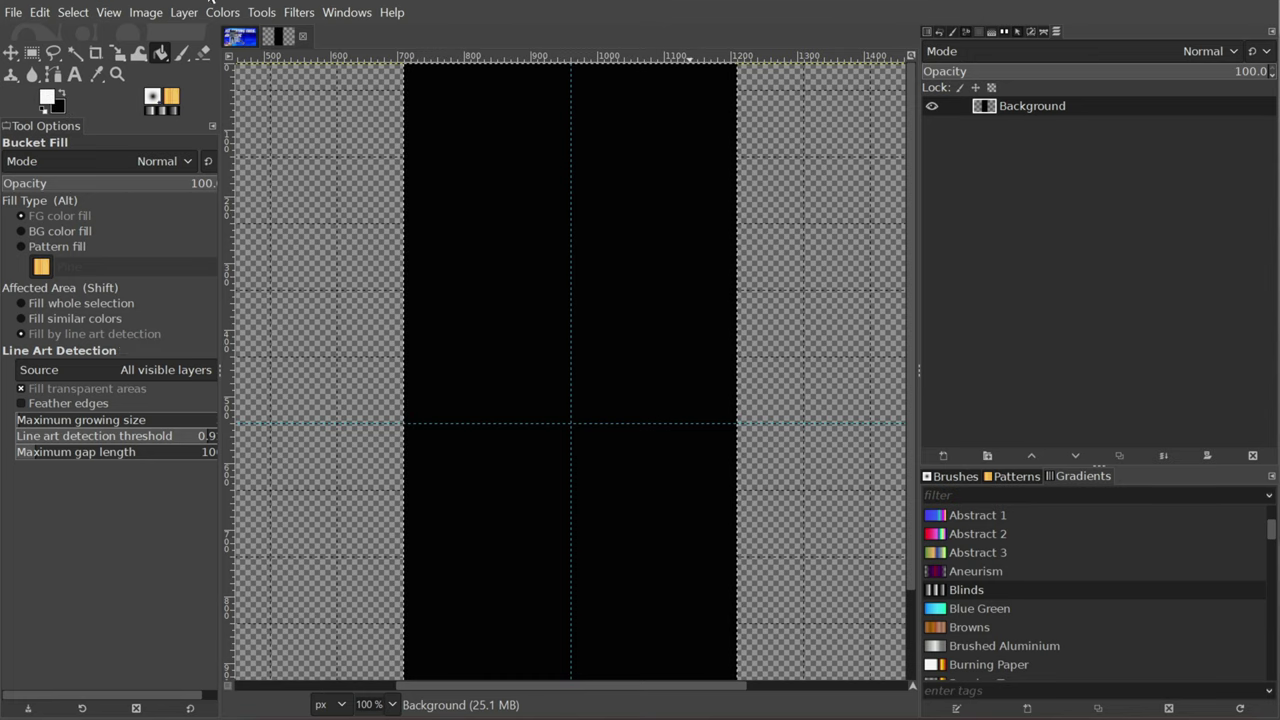
{"action": "left_click", "coordinate": [72, 12]}
{"action": "left_click", "coordinate": [96, 68]}
{"action": "left_click", "coordinate": [312, 122]}
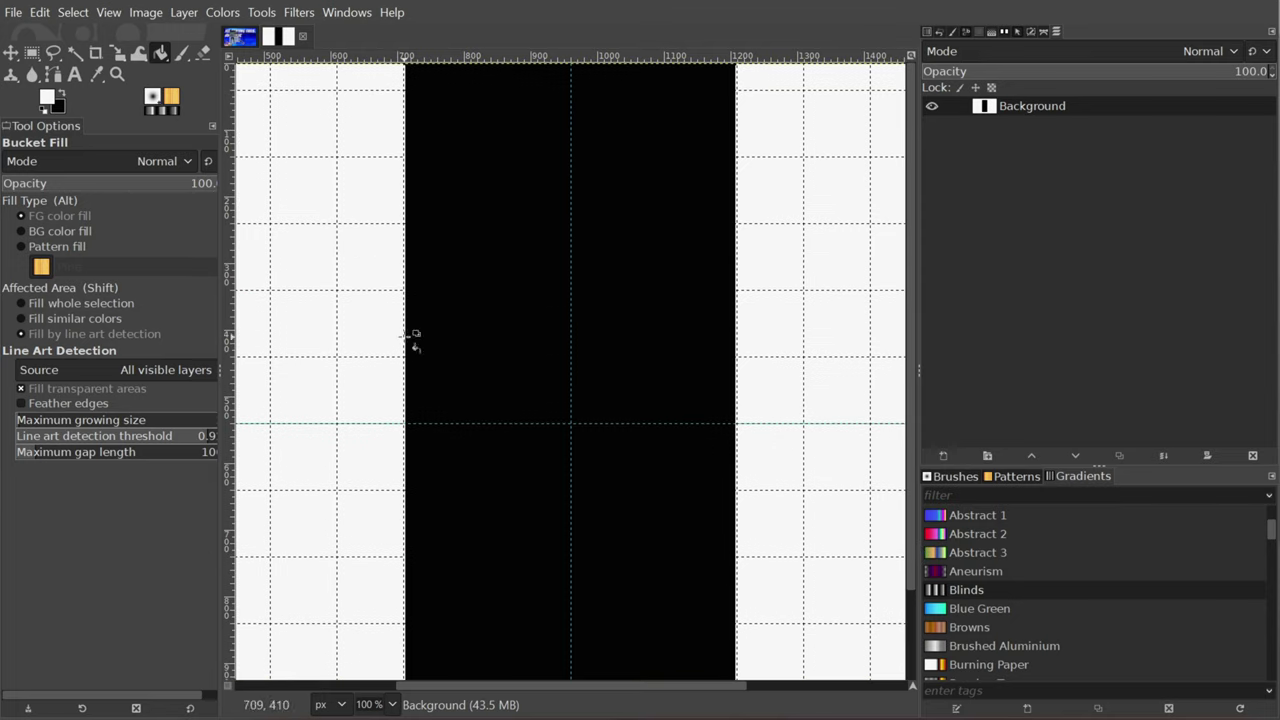
Export the mask image as ltwks-maskt-test.png
{"action": "left_click", "coordinate": [14, 13]}
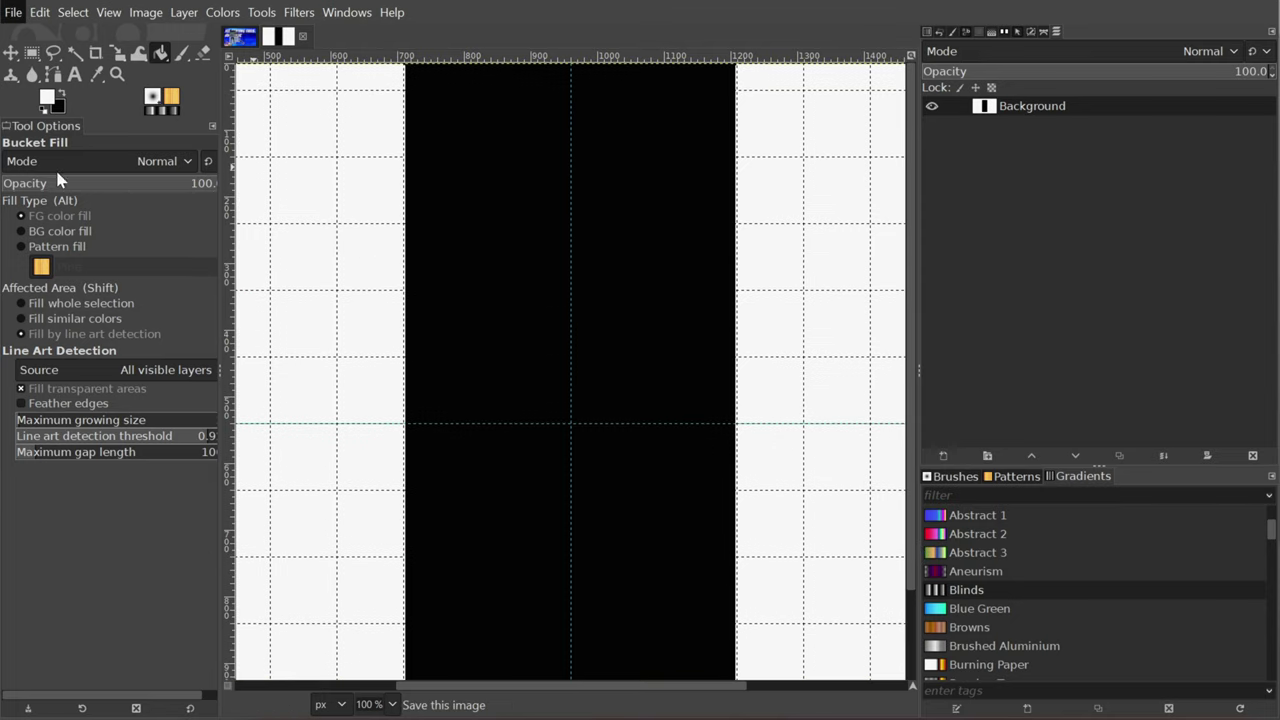
{"action": "left_click", "coordinate": [68, 275]}
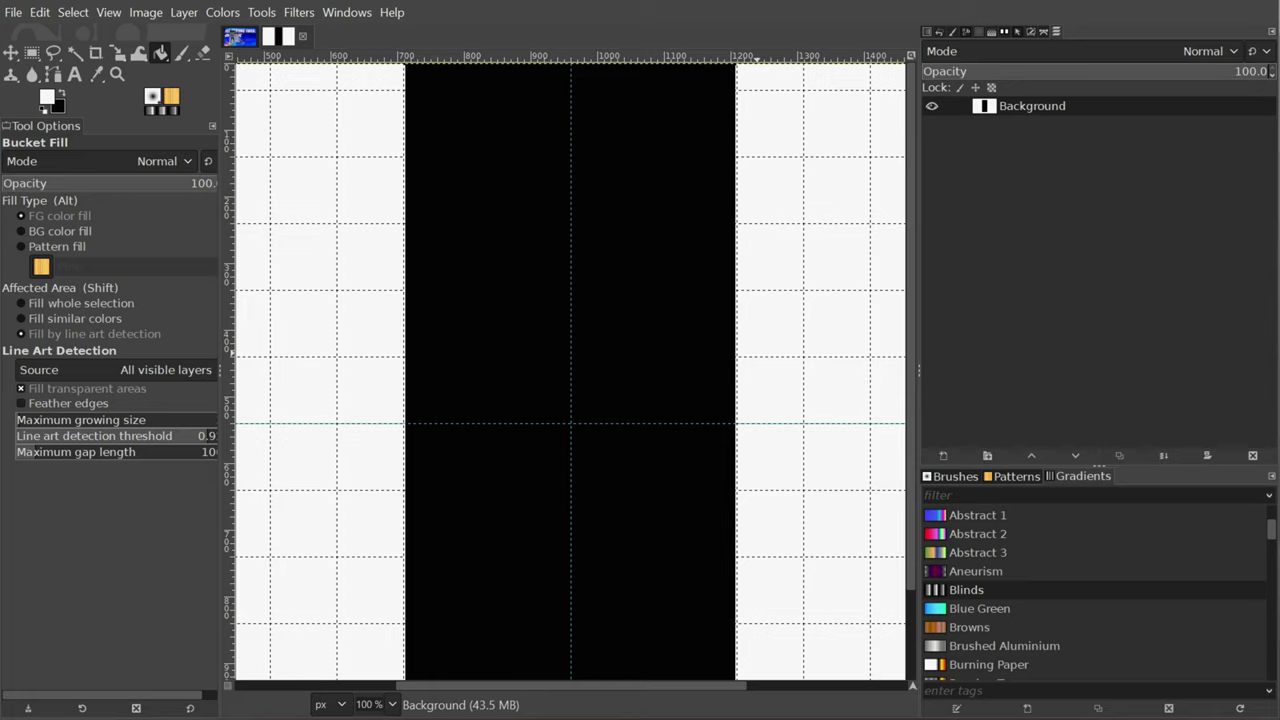
{"action": "key", "text": "ctrl+e"}
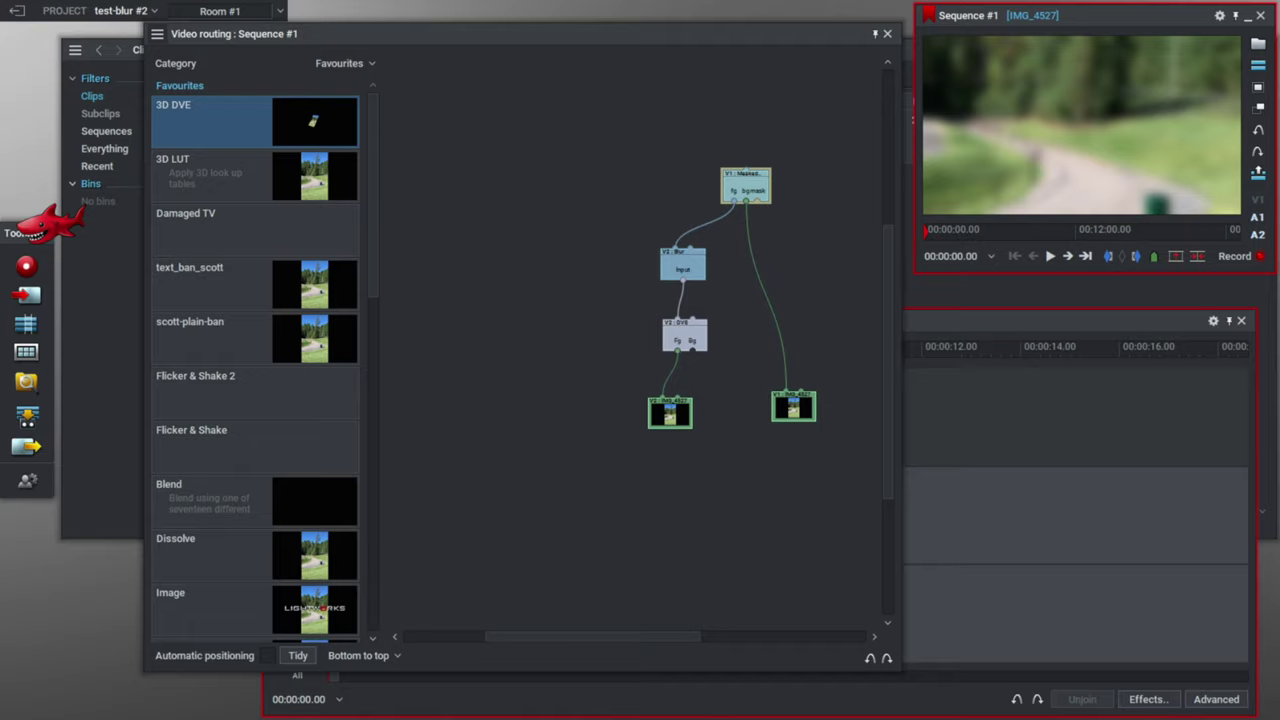
Place an Image effect node from Favourites and wire it into the Masked Blend's mask input
{"action": "scroll", "coordinate": [255, 360], "scroll_direction": "down", "scroll_amount": 5}
{"action": "left_click", "coordinate": [171, 354]}
{"action": "left_click_drag", "start_coordinate": [191, 360], "coordinate": [821, 285]}
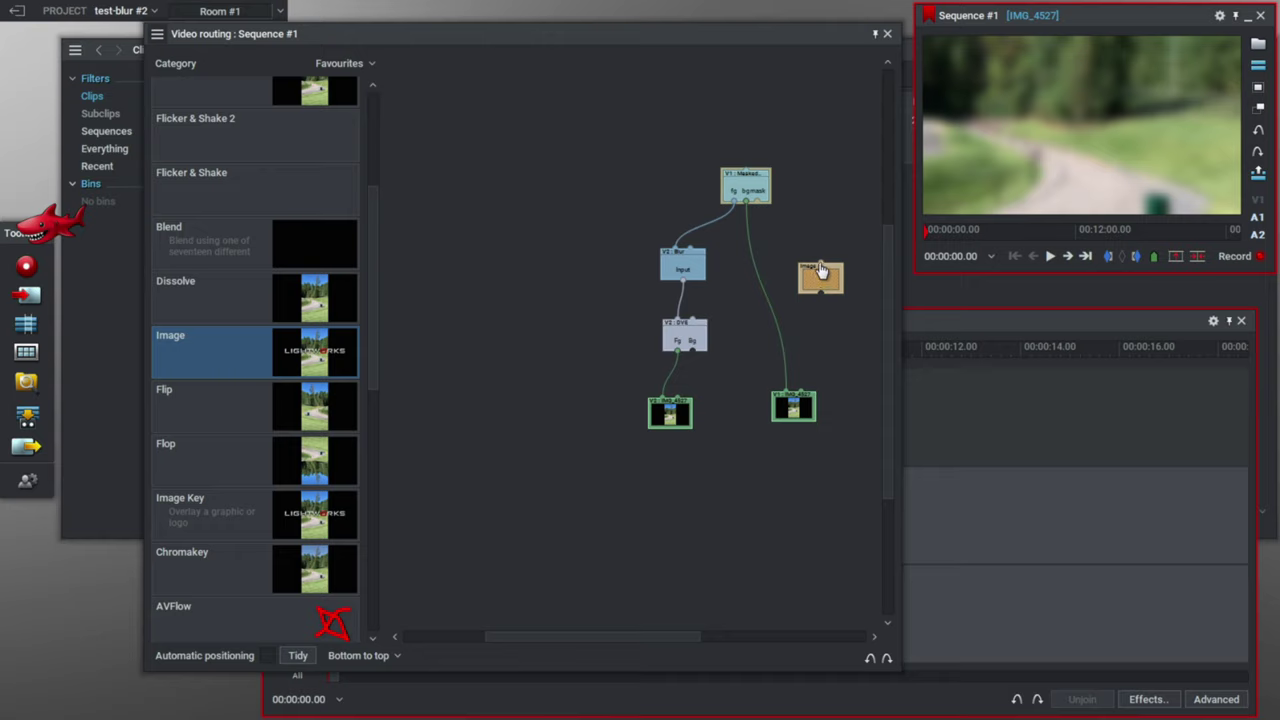
{"action": "left_click_drag", "start_coordinate": [820, 270], "coordinate": [758, 212]}
{"action": "right_click", "coordinate": [829, 284]}
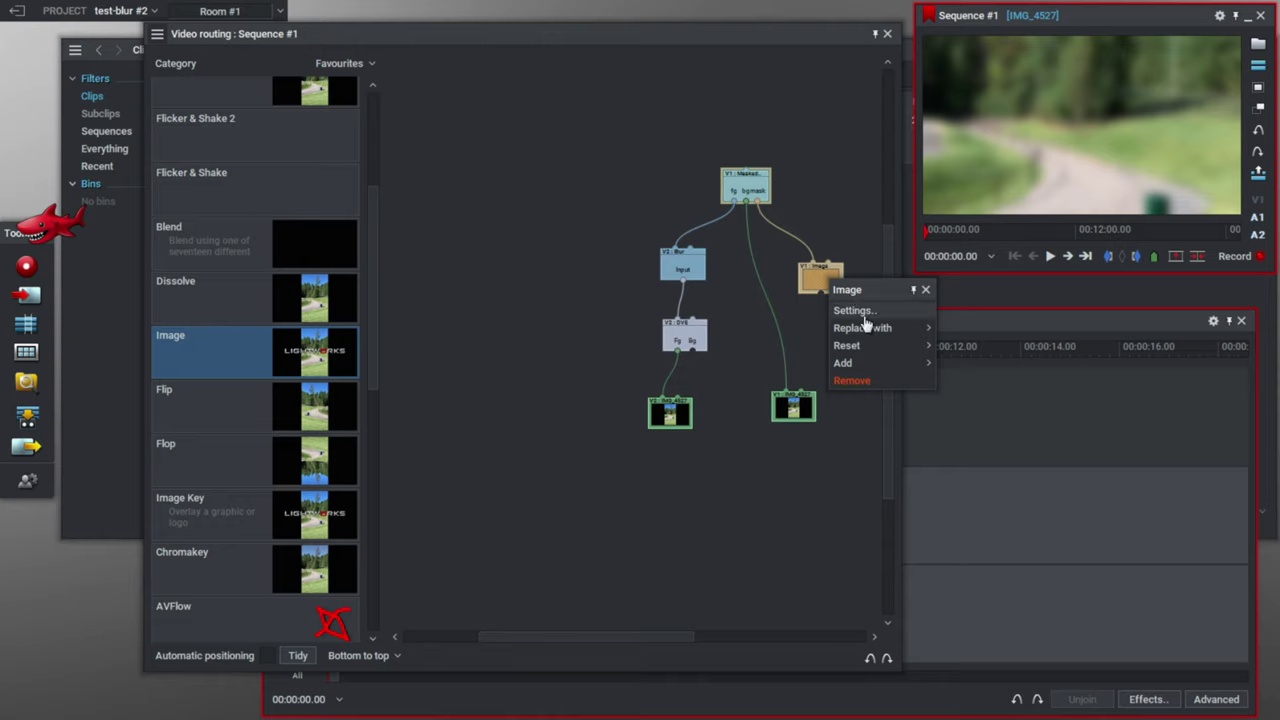
{"action": "mouse_move", "coordinate": [862, 327]}
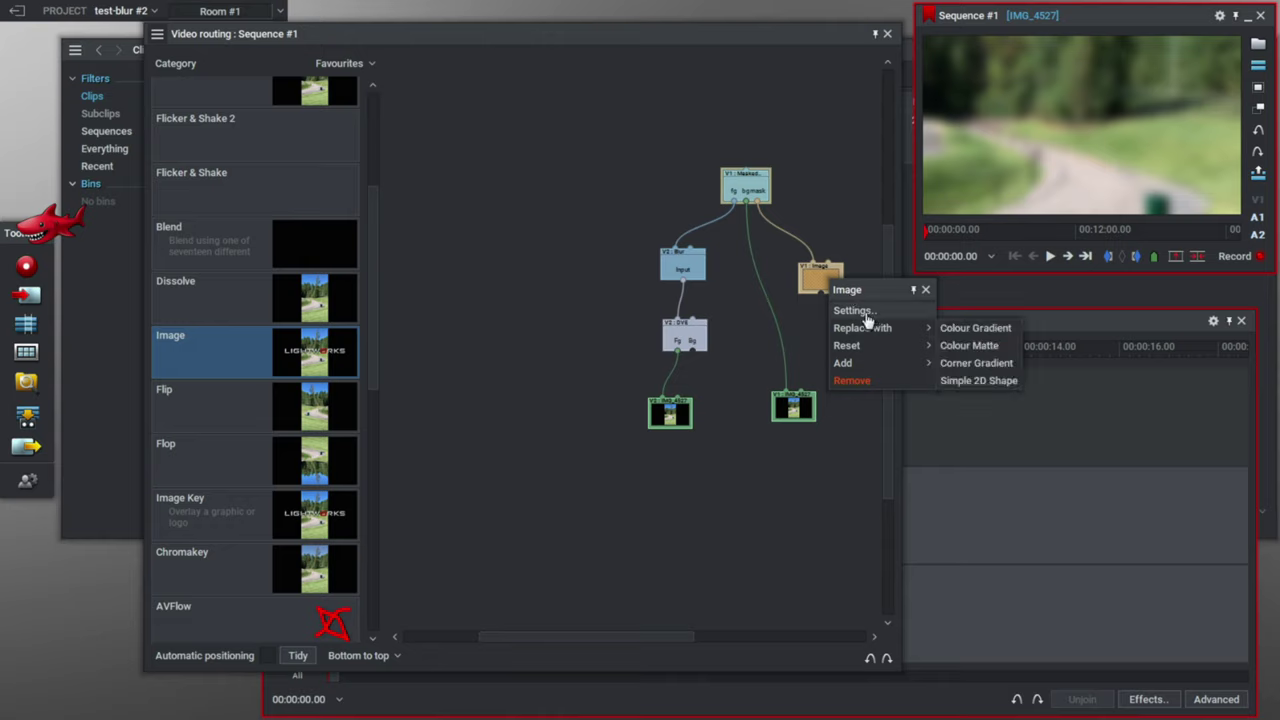
{"action": "left_click", "coordinate": [925, 289]}
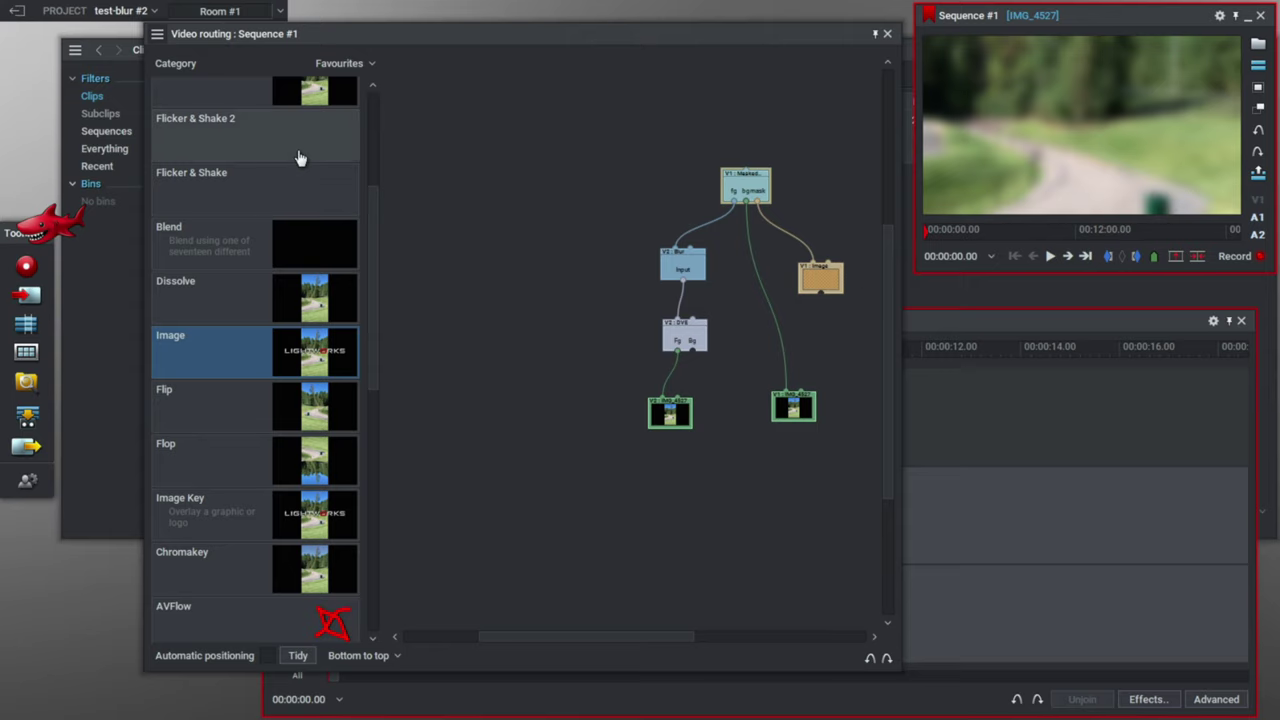
Import ltwks-maskt-test.png from the Pictures folder into the Lightworks library
{"action": "left_click", "coordinate": [30, 297]}
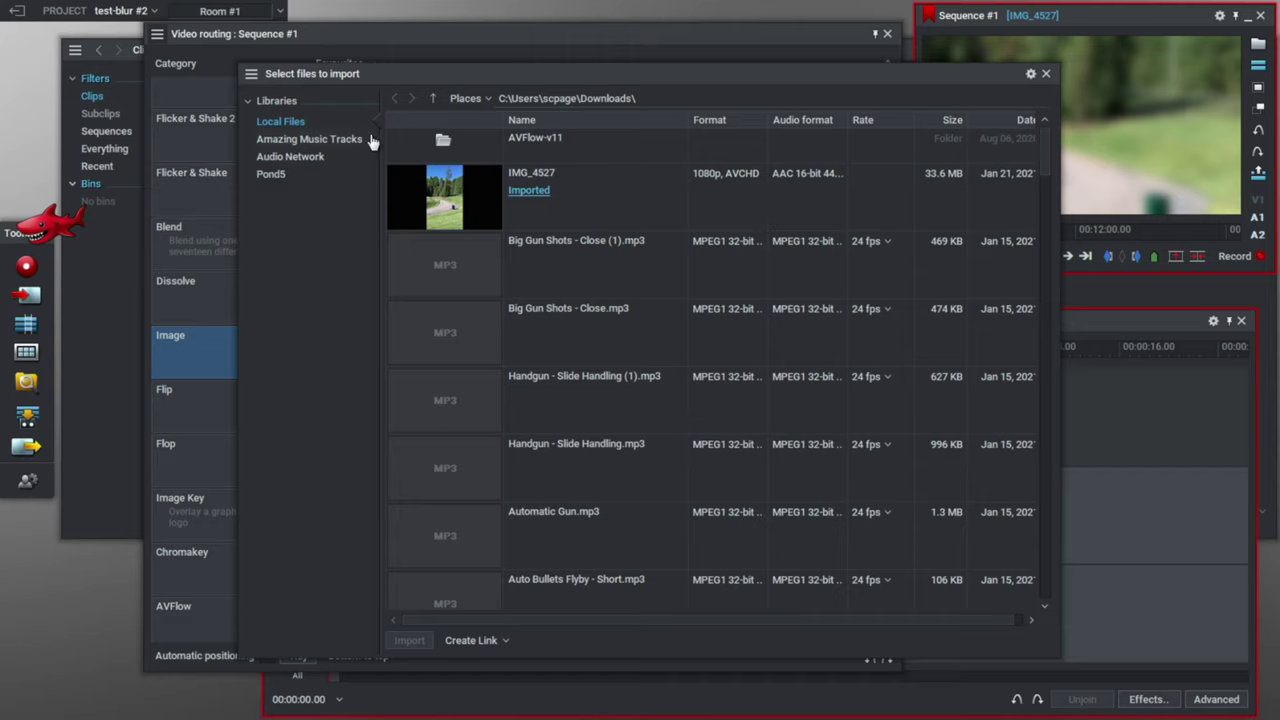
{"action": "left_click", "coordinate": [432, 98]}
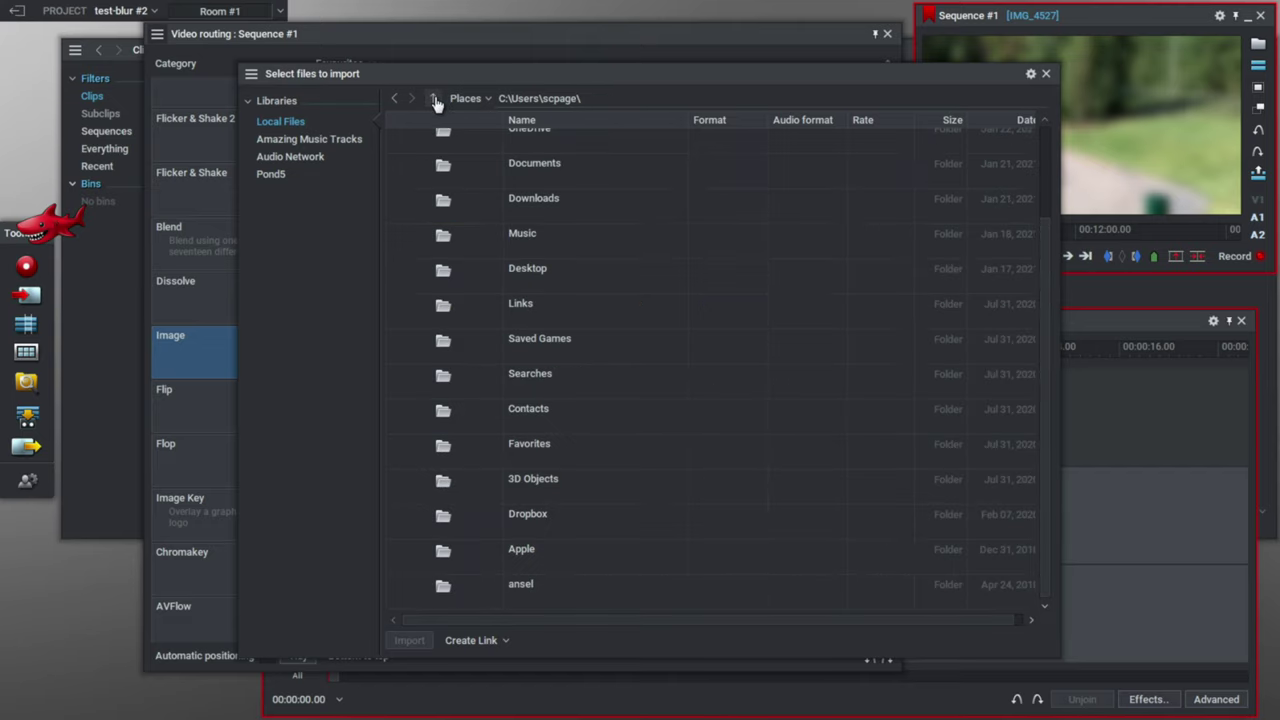
{"action": "scroll", "coordinate": [600, 255], "scroll_direction": "up", "scroll_amount": 3}
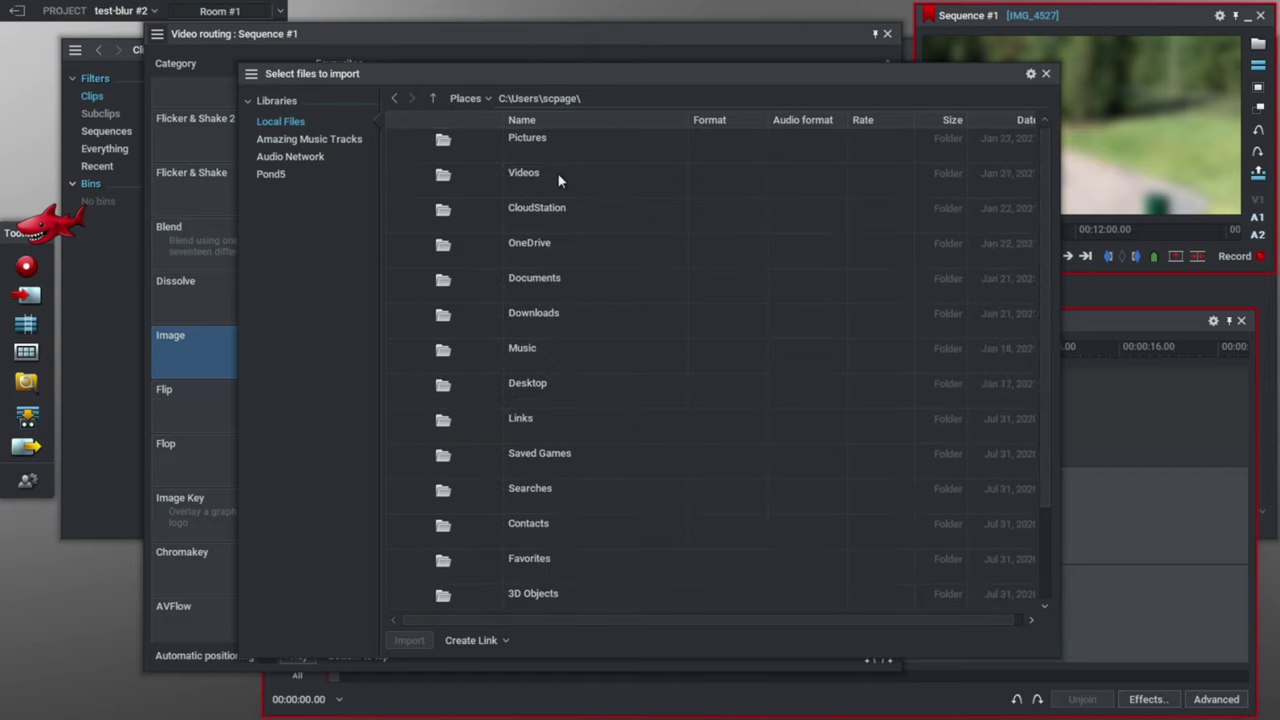
{"action": "double_click", "coordinate": [543, 137]}
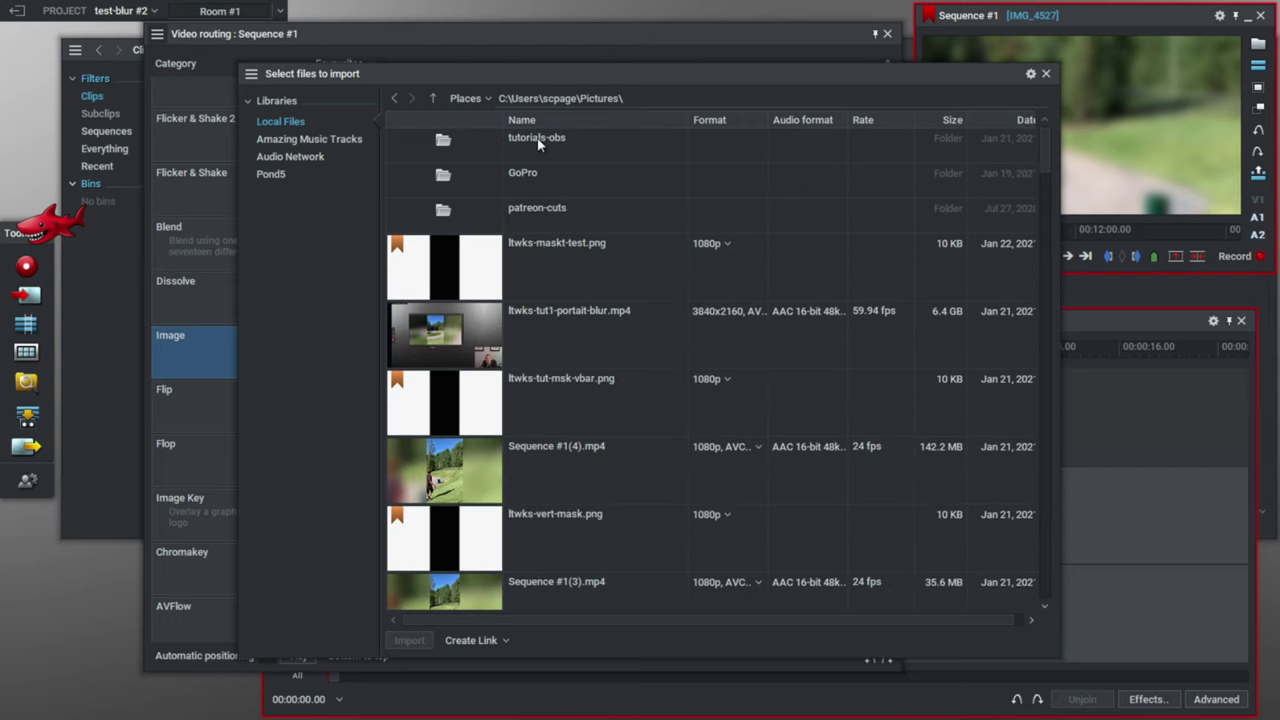
{"action": "left_click", "coordinate": [462, 267]}
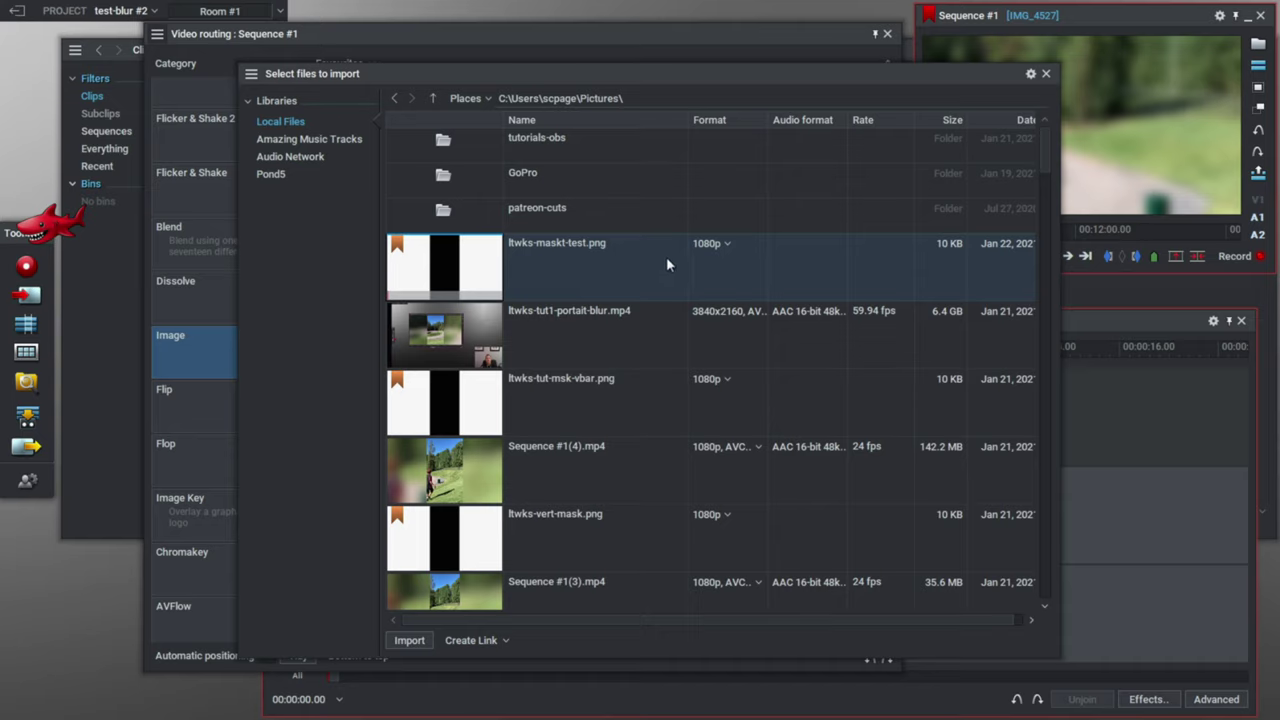
{"action": "left_click", "coordinate": [409, 640]}
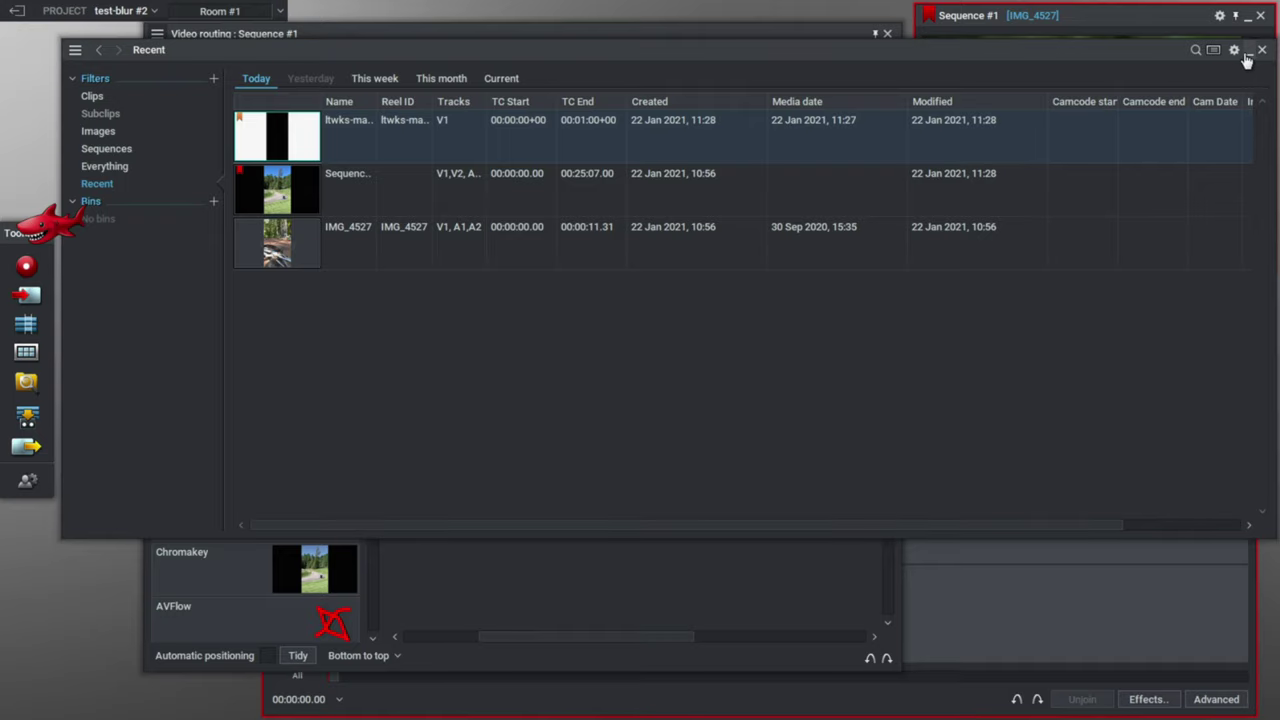
{"action": "left_click", "coordinate": [1264, 52]}
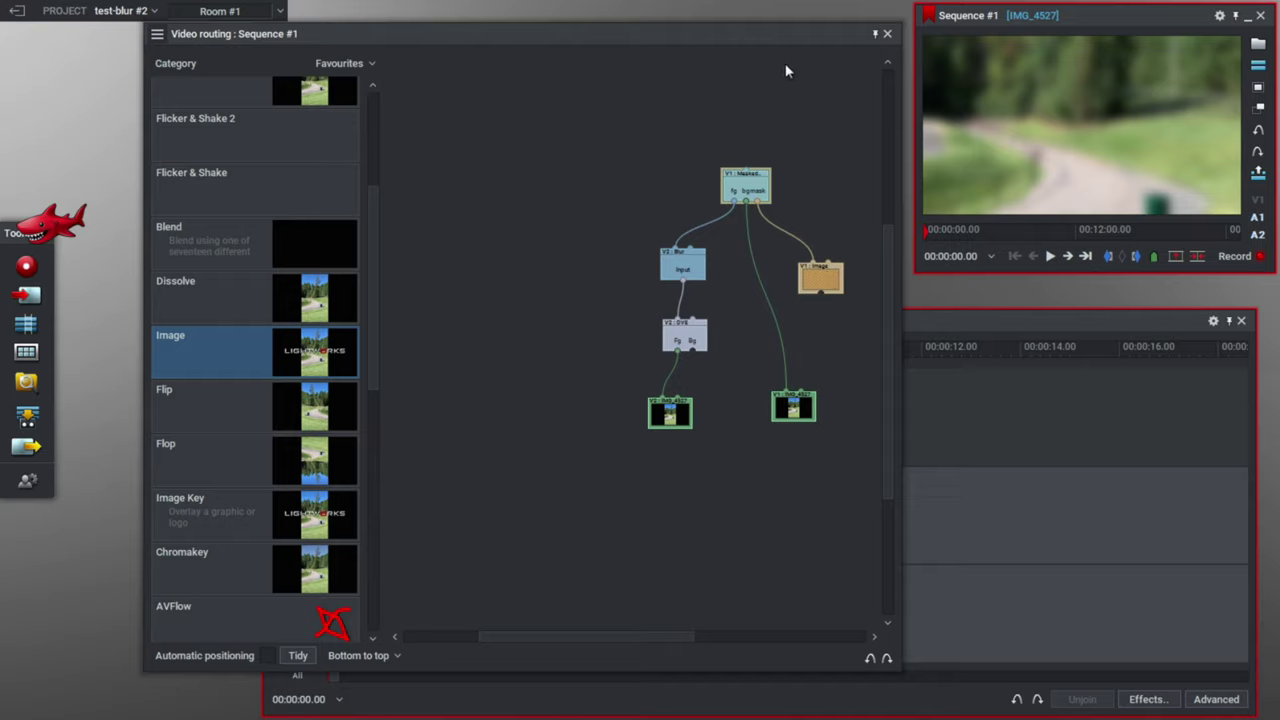
Set the Image node's file to ltwks-maskt-test via Choose a File, then close its settings
{"action": "right_click", "coordinate": [827, 285]}
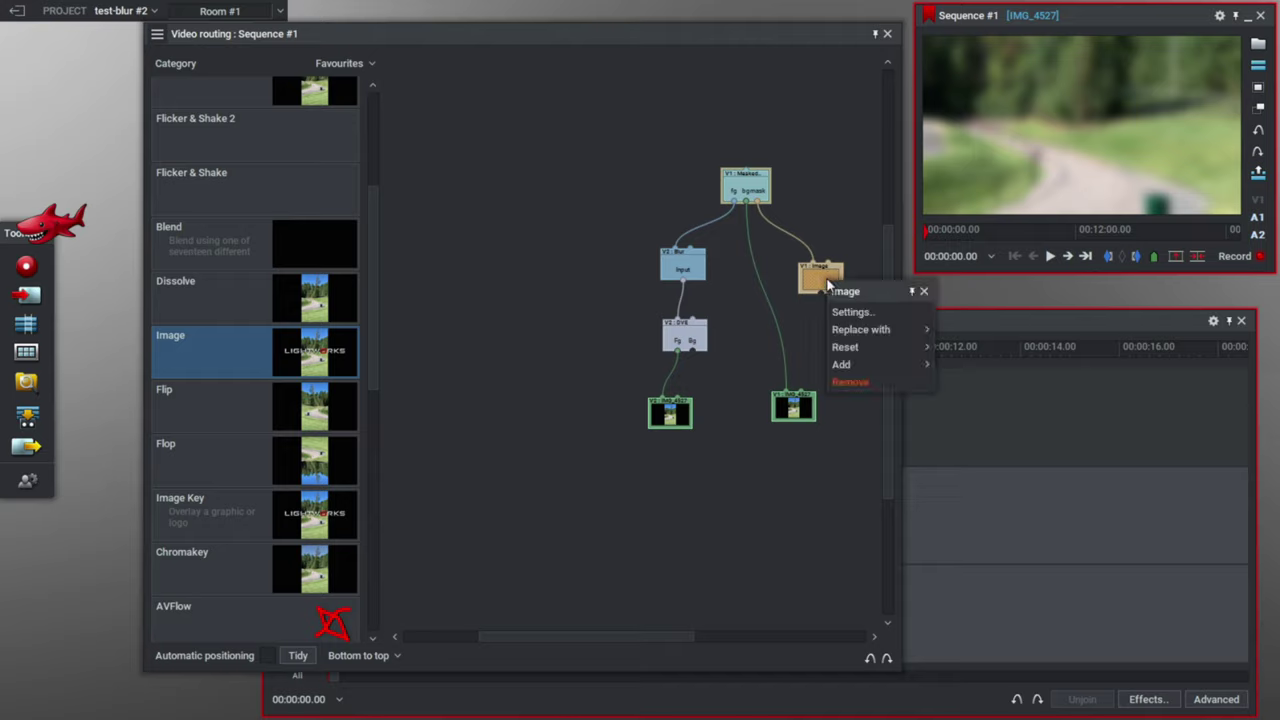
{"action": "left_click", "coordinate": [870, 312]}
{"action": "left_click_drag", "start_coordinate": [1027, 365], "coordinate": [638, 169]}
{"action": "left_click_drag", "start_coordinate": [867, 453], "coordinate": [992, 618]}
{"action": "left_click_drag", "start_coordinate": [980, 363], "coordinate": [984, 512]}
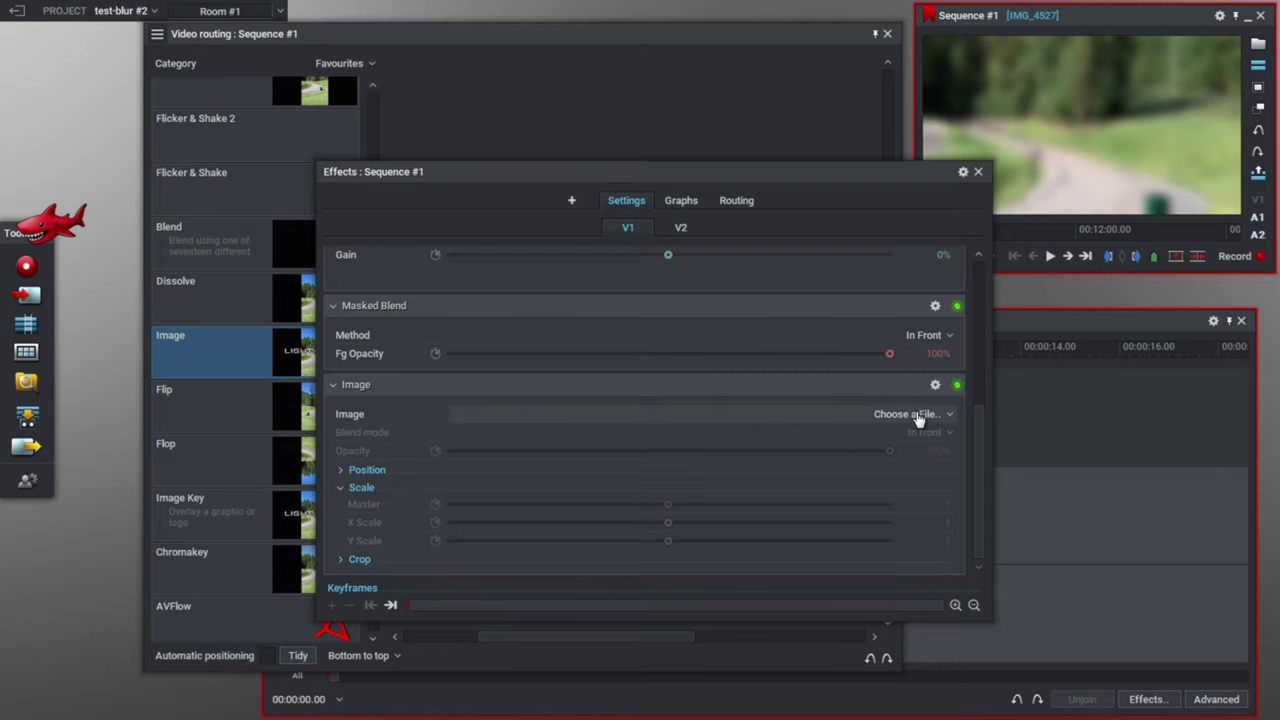
{"action": "left_click", "coordinate": [953, 418]}
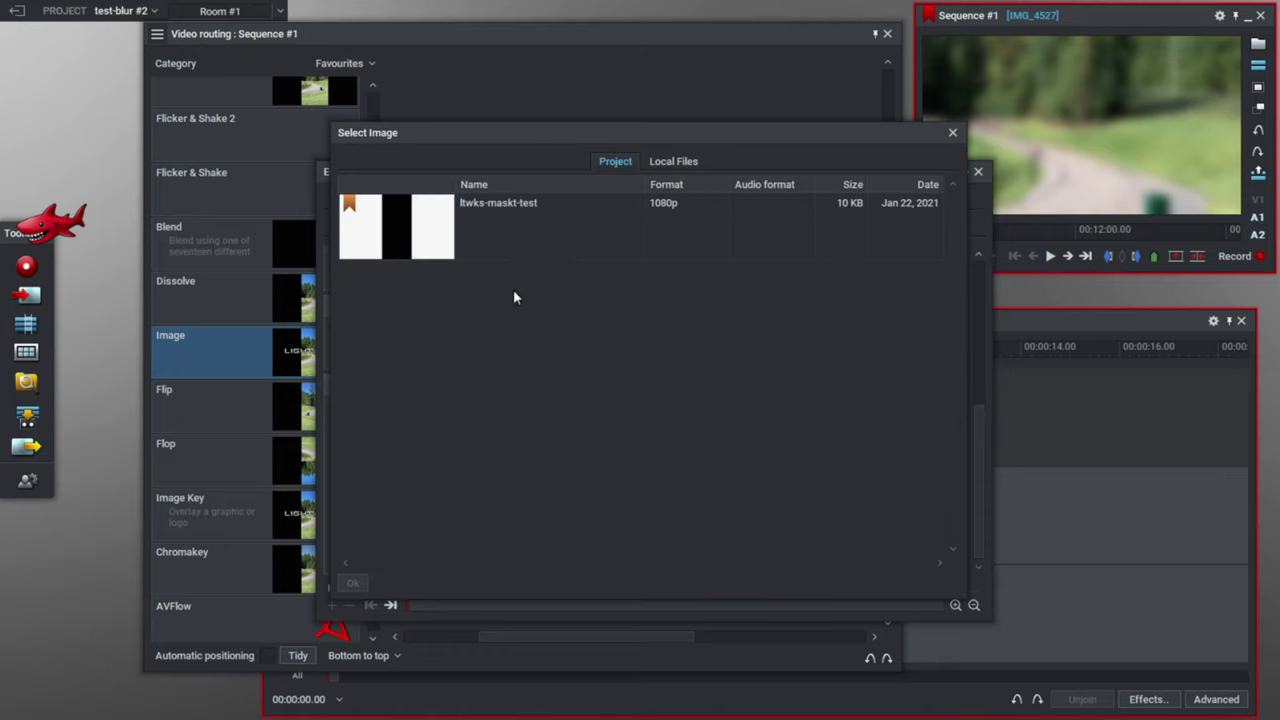
{"action": "left_click", "coordinate": [416, 230]}
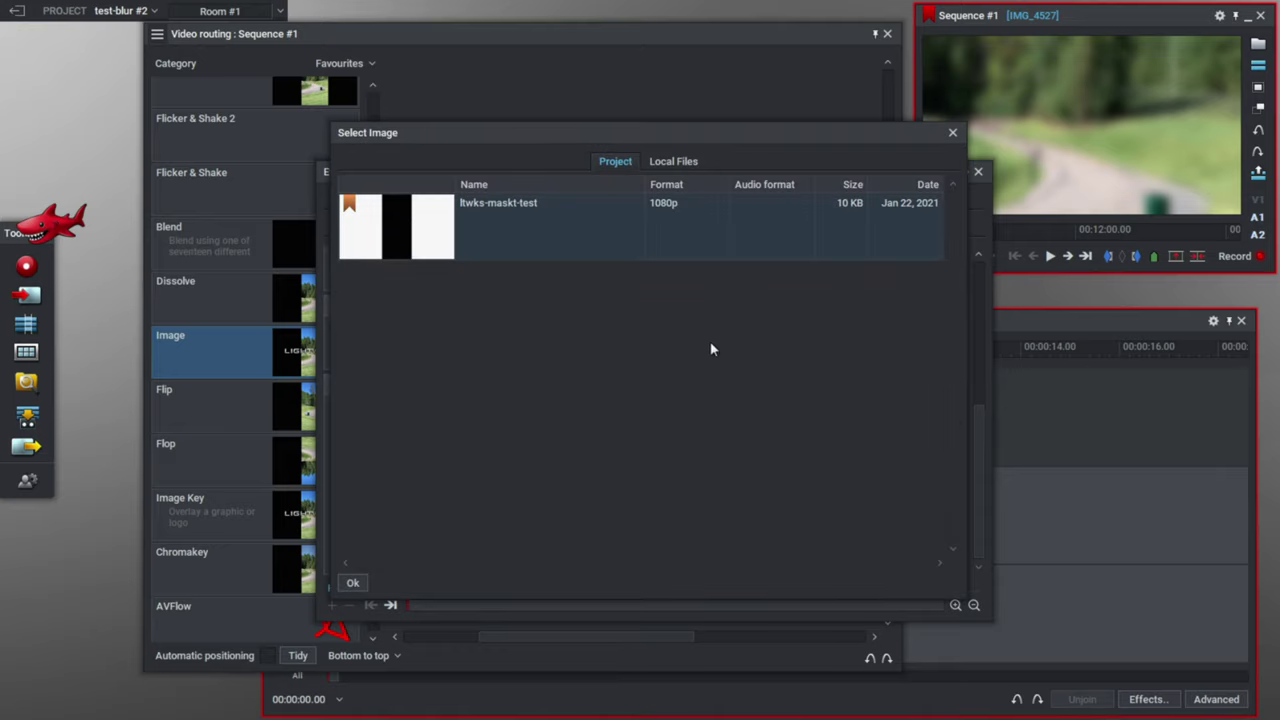
{"action": "left_click", "coordinate": [352, 582]}
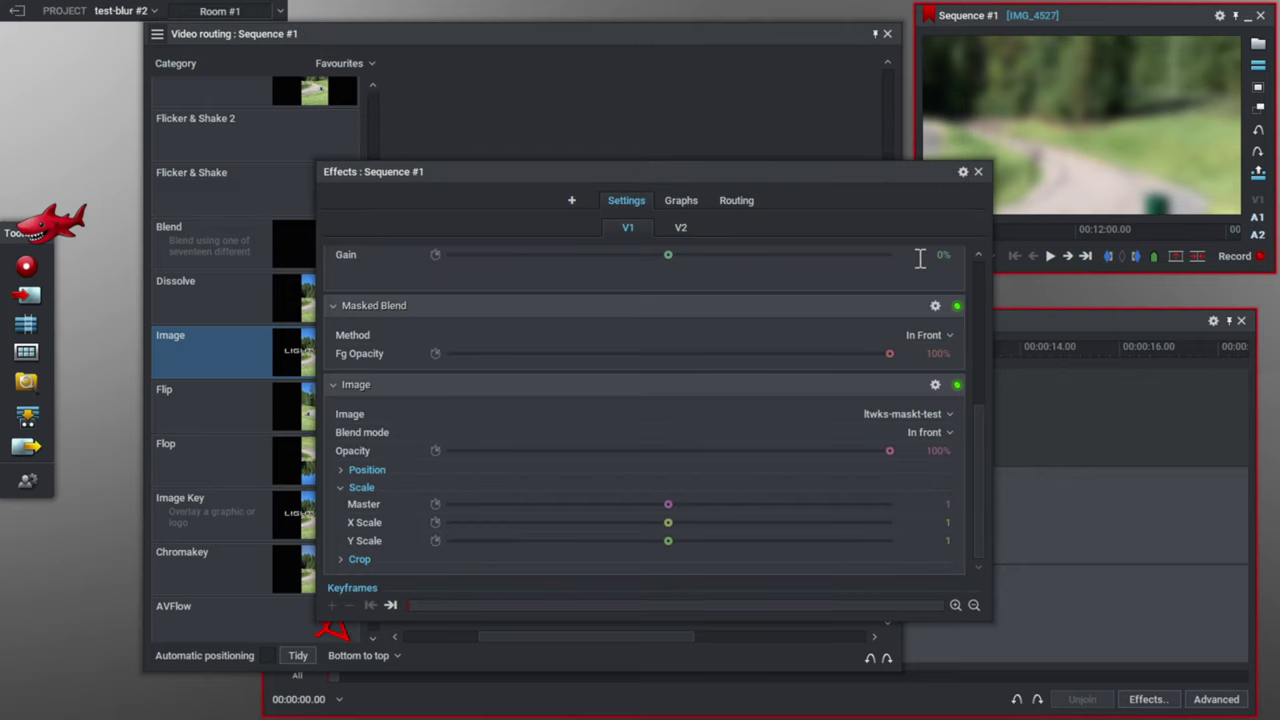
{"action": "left_click", "coordinate": [978, 172]}
{"action": "left_click", "coordinate": [1037, 322]}
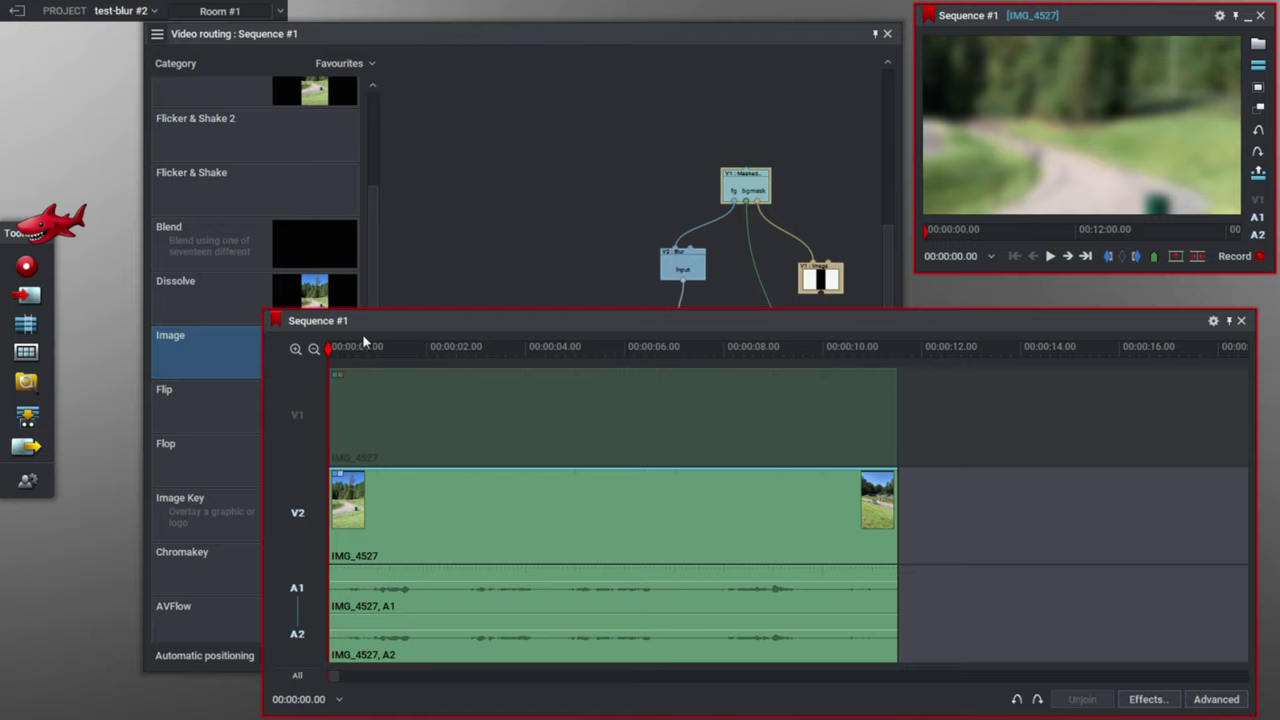
Re-enable the V1 track so the sharp portrait sits centred between the blurred sides
{"action": "left_click", "coordinate": [299, 427]}
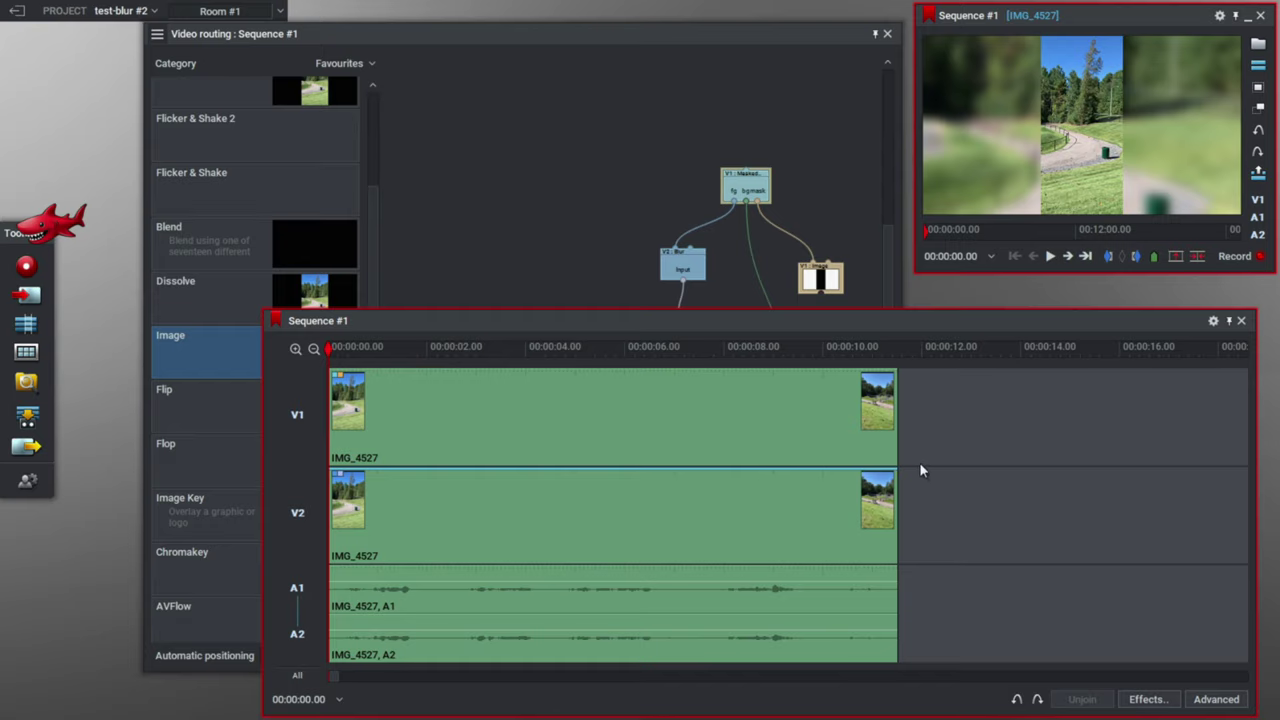
{"action": "left_click", "coordinate": [639, 42]}
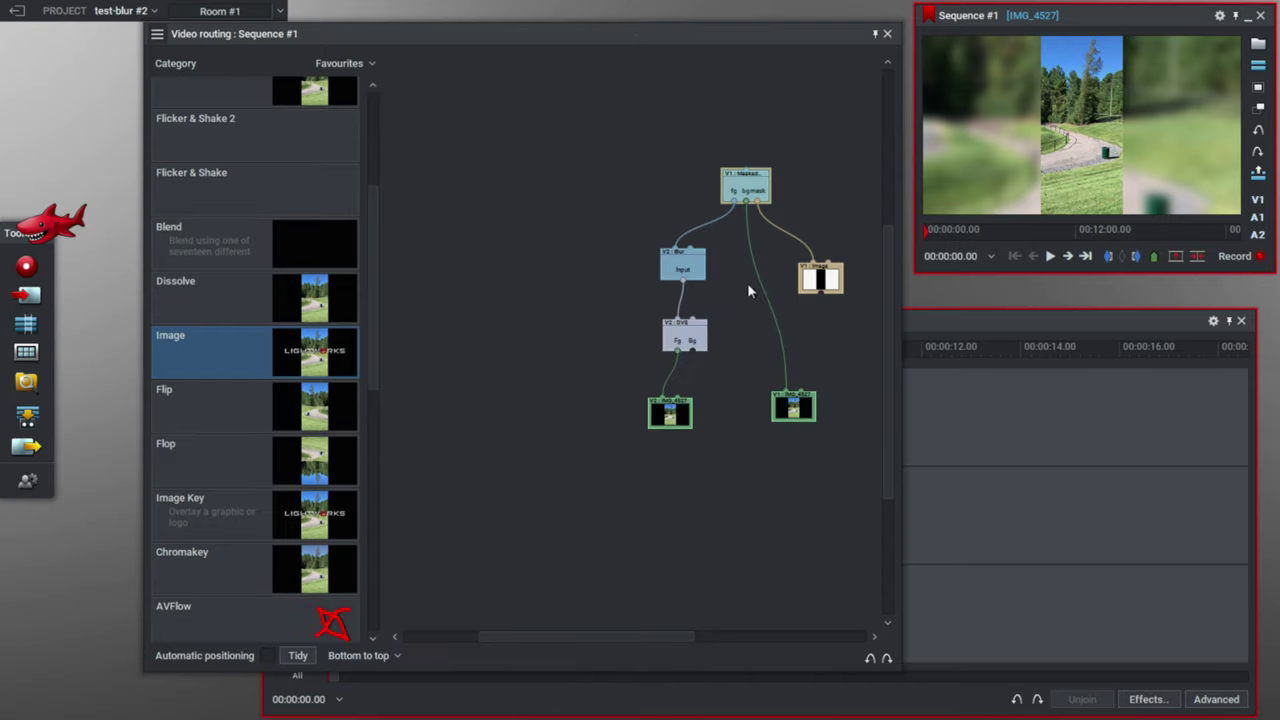
Raise the Image mask's Master scale to 1.228 to widen the sharp central strip
{"action": "right_click", "coordinate": [824, 280]}
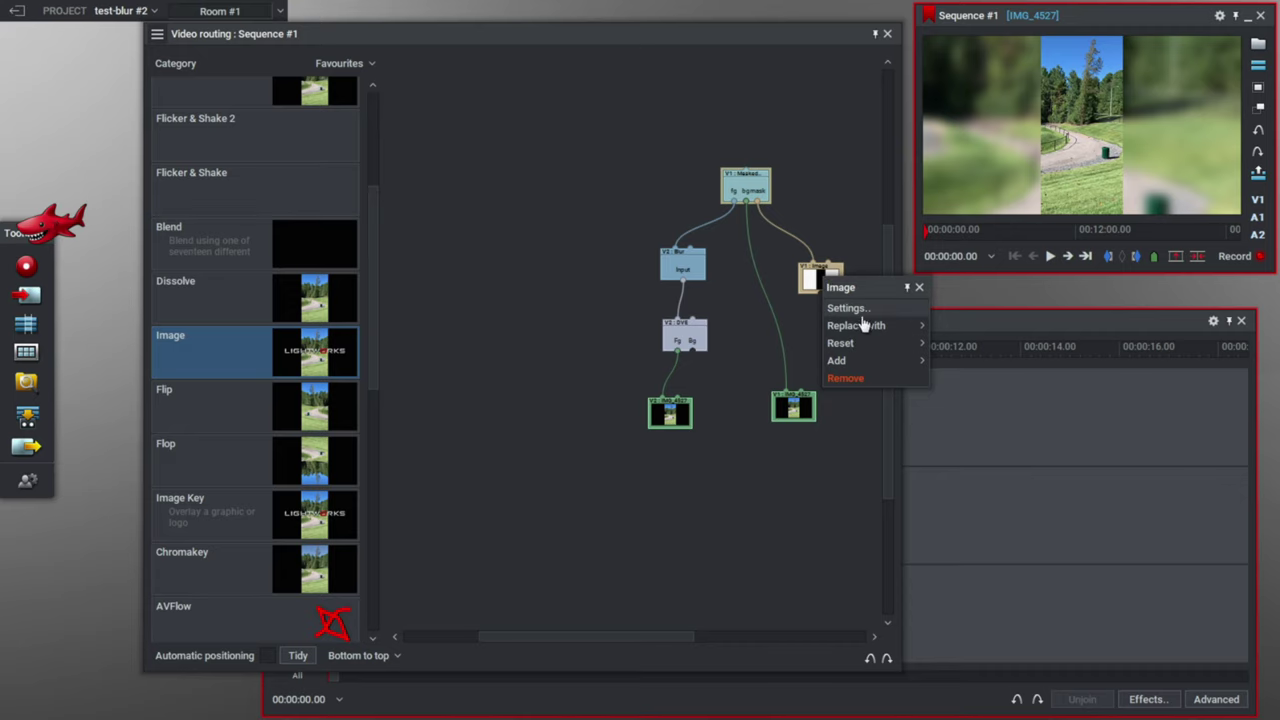
{"action": "left_click", "coordinate": [848, 308]}
{"action": "left_click_drag", "start_coordinate": [862, 174], "coordinate": [645, 153]}
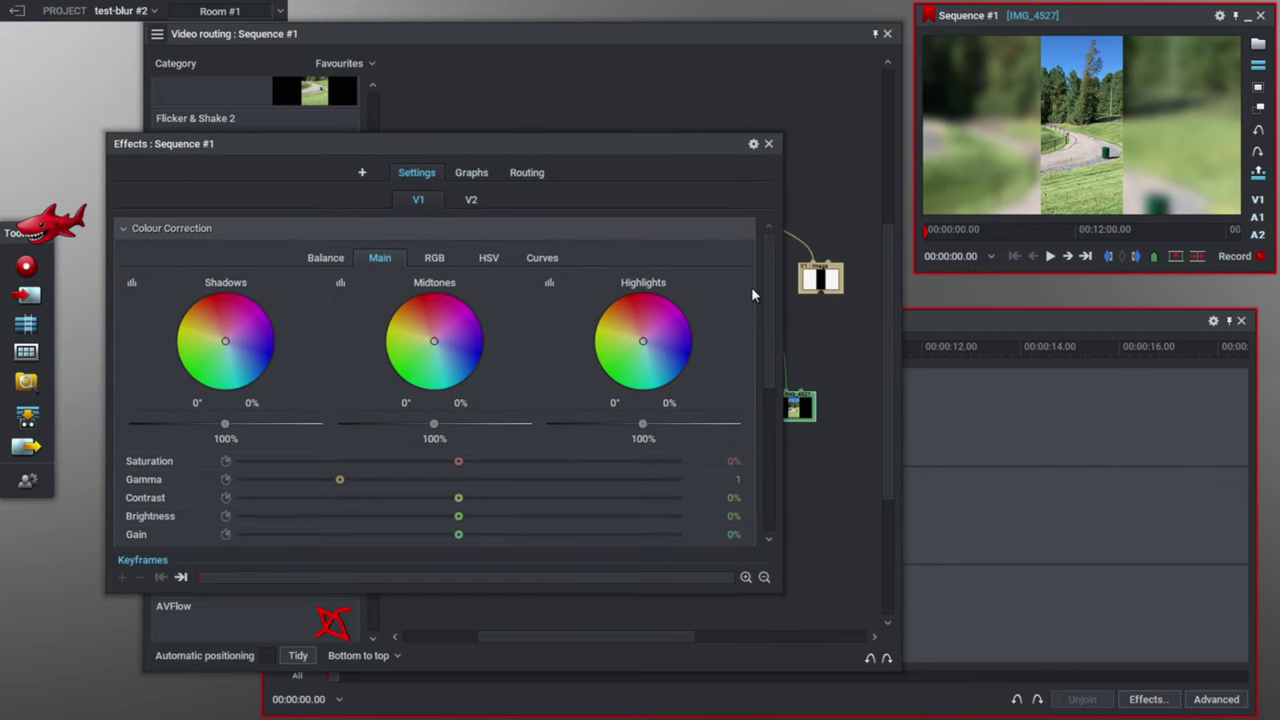
{"action": "left_click_drag", "start_coordinate": [770, 280], "coordinate": [751, 429]}
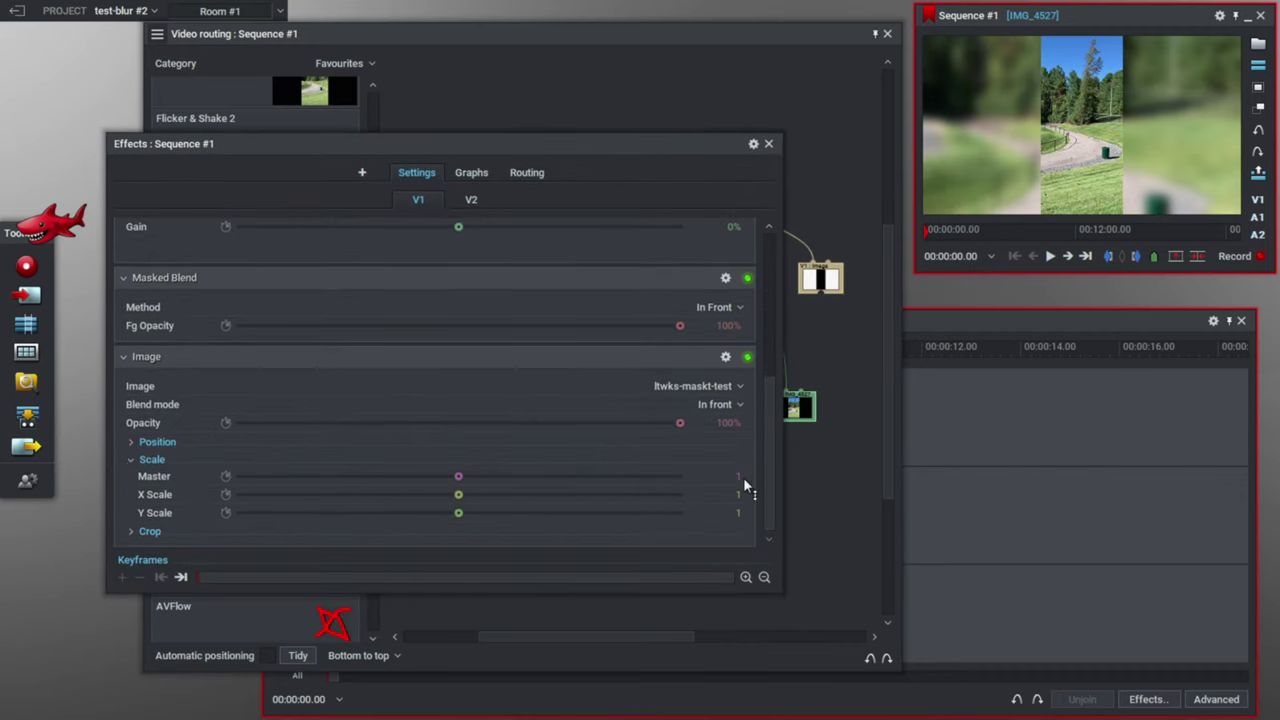
{"action": "left_click", "coordinate": [820, 280]}
{"action": "right_click", "coordinate": [820, 280]}
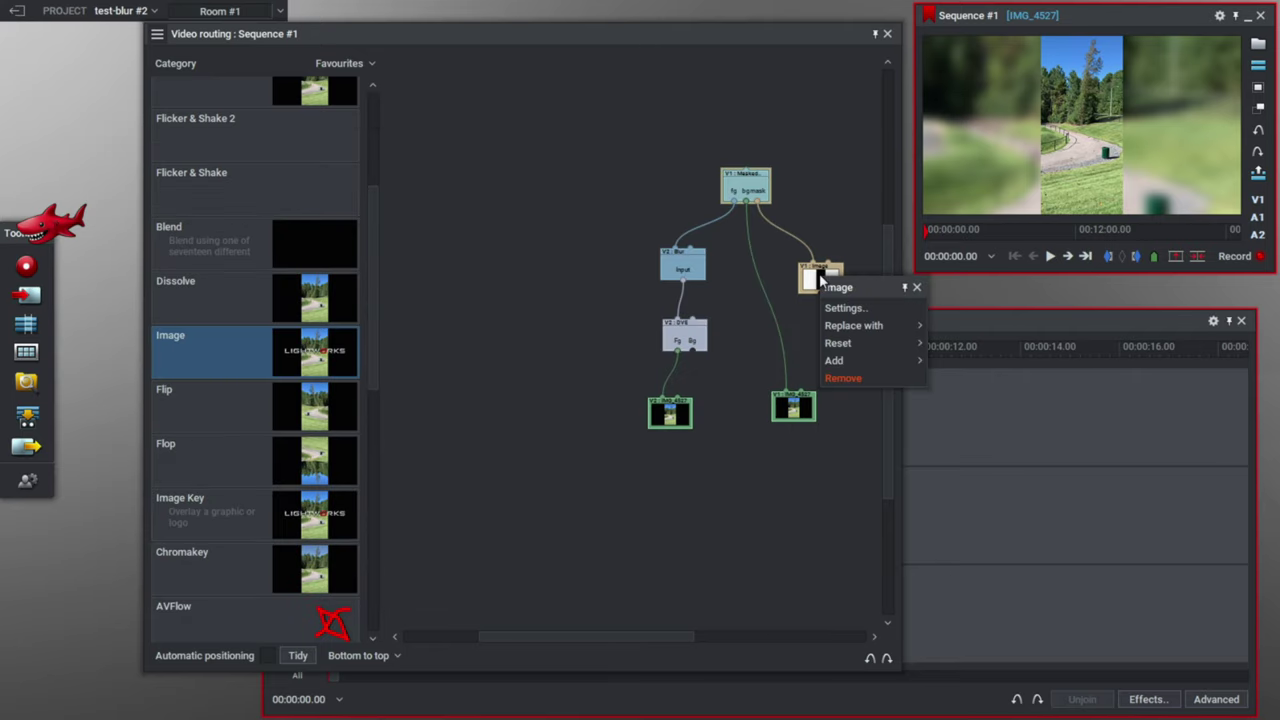
{"action": "left_click", "coordinate": [845, 310]}
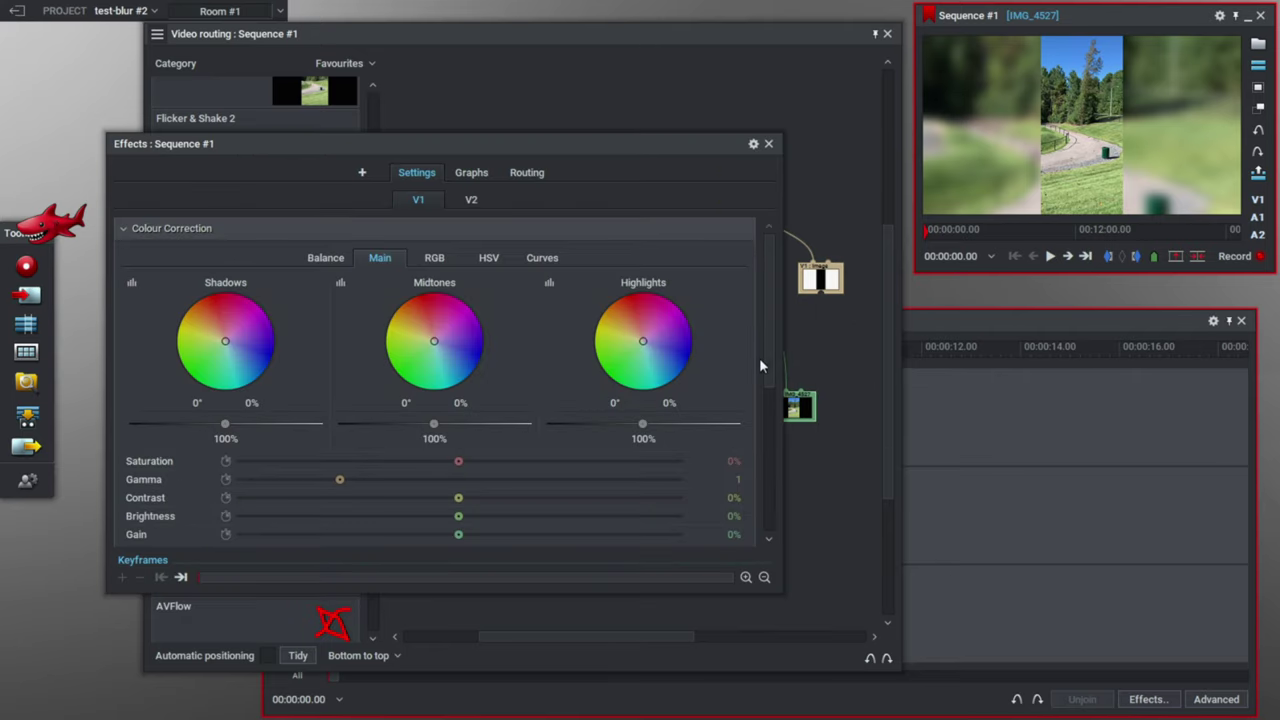
{"action": "left_click_drag", "start_coordinate": [768, 330], "coordinate": [760, 512]}
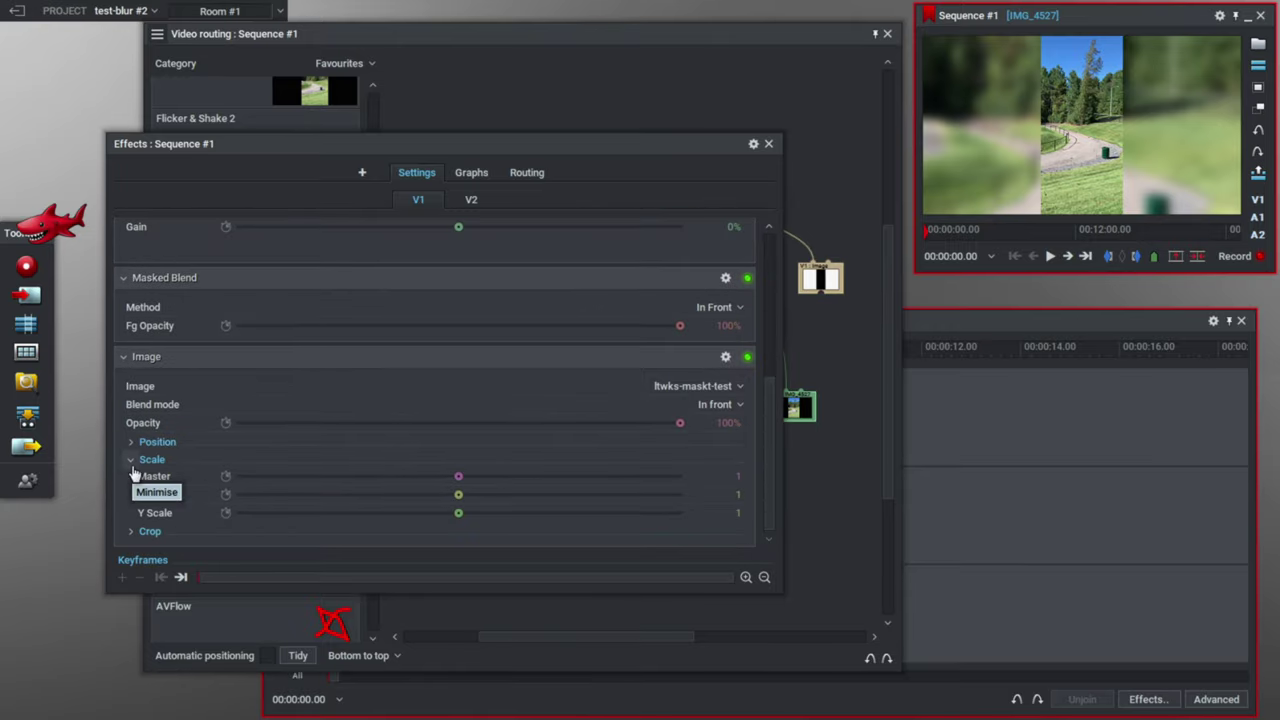
{"action": "left_click_drag", "start_coordinate": [458, 476], "coordinate": [499, 457]}
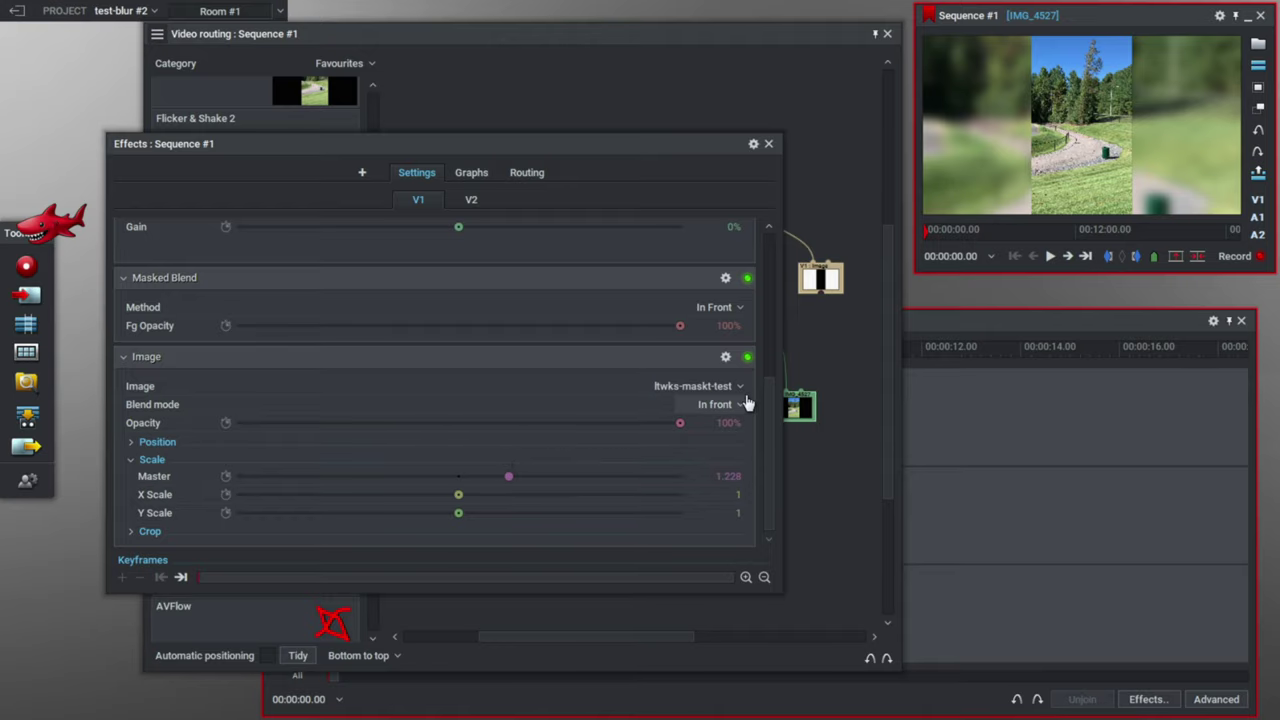
{"action": "left_click", "coordinate": [768, 143]}
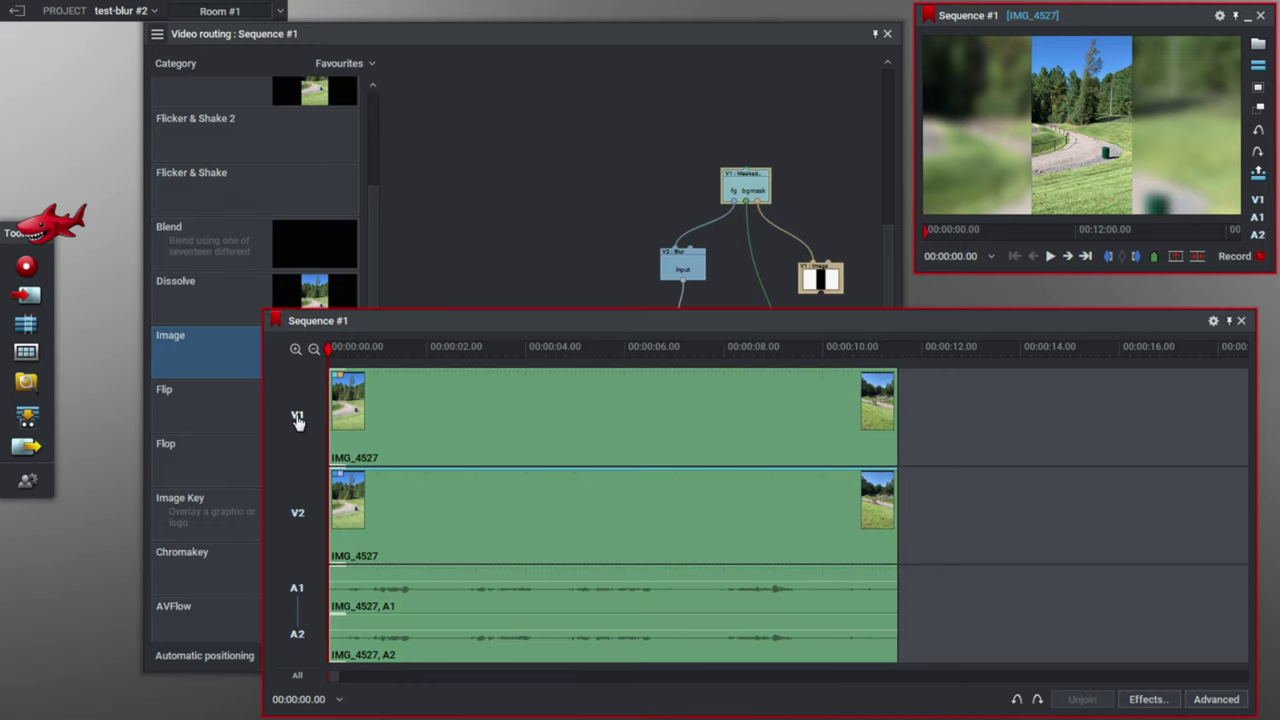
Switch V1 off, turn V2 back on, and play back the composite sequence
{"action": "left_click", "coordinate": [297, 420]}
{"action": "left_click", "coordinate": [297, 513]}
{"action": "right_click", "coordinate": [497, 588]}
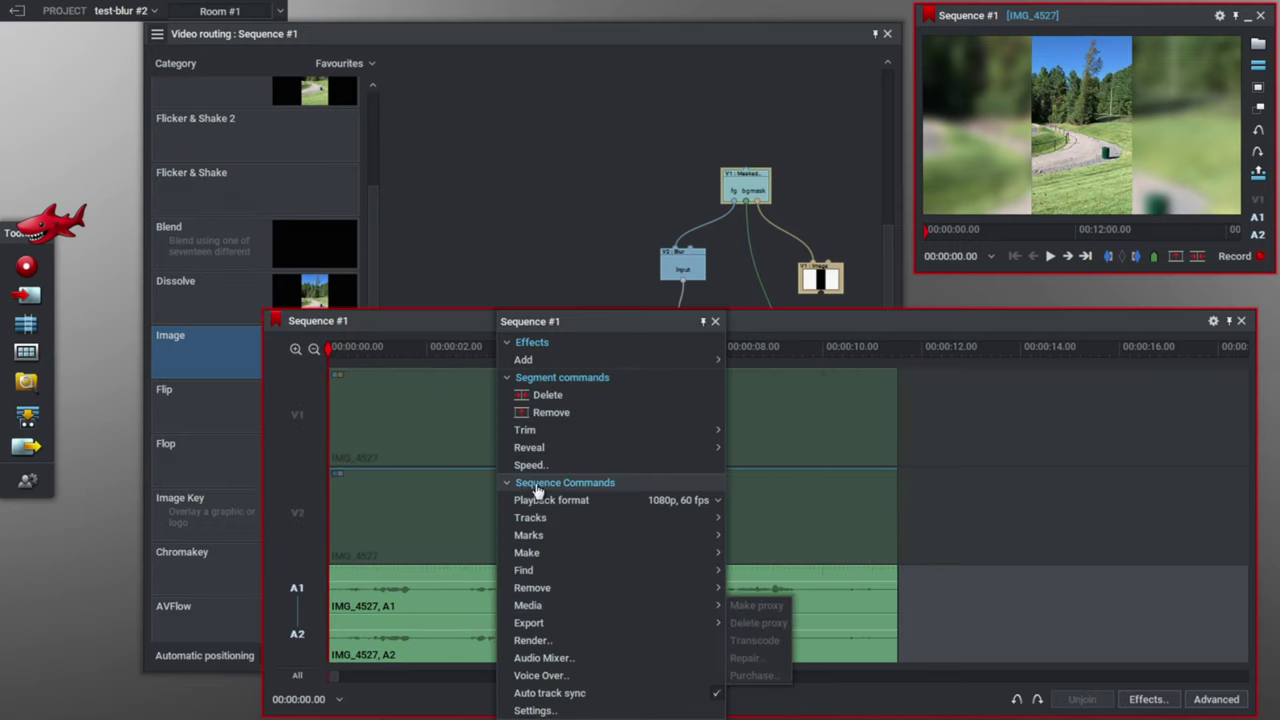
{"action": "left_click", "coordinate": [297, 513]}
{"action": "left_click", "coordinate": [1050, 258]}
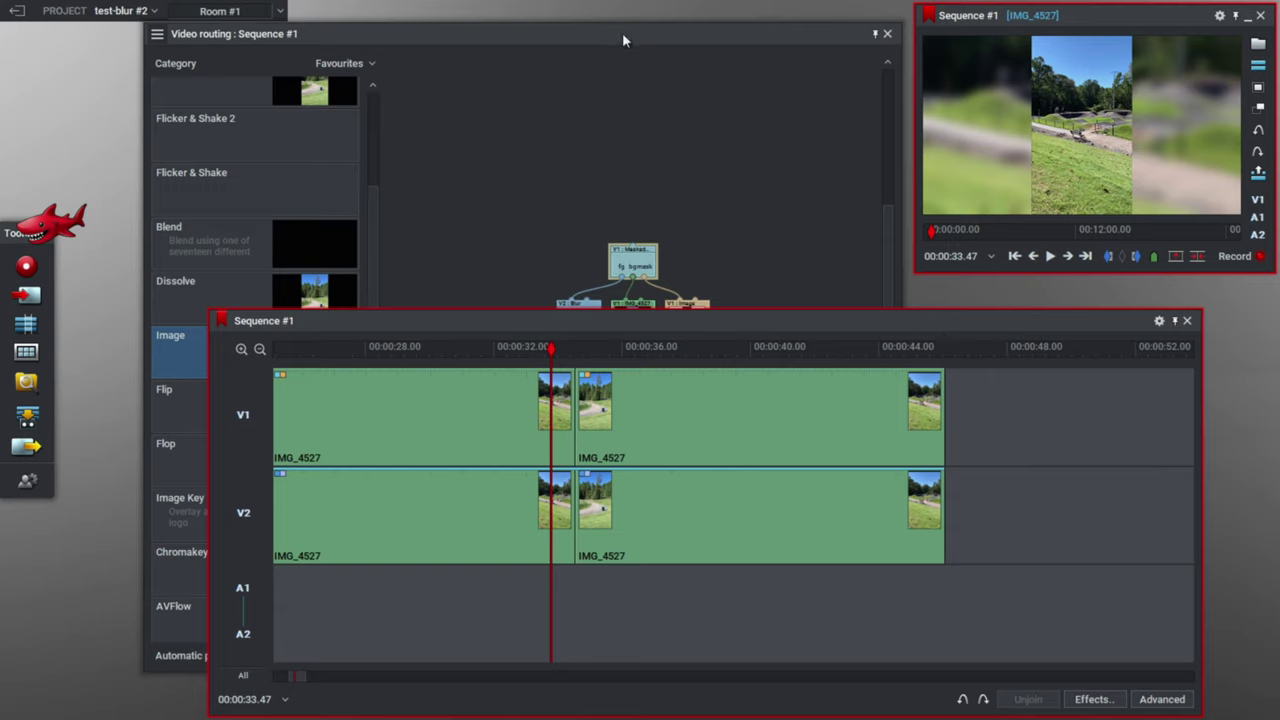
{"action": "left_click_drag", "start_coordinate": [622, 32], "coordinate": [631, 31]}
{"action": "left_click", "coordinate": [27, 295]}
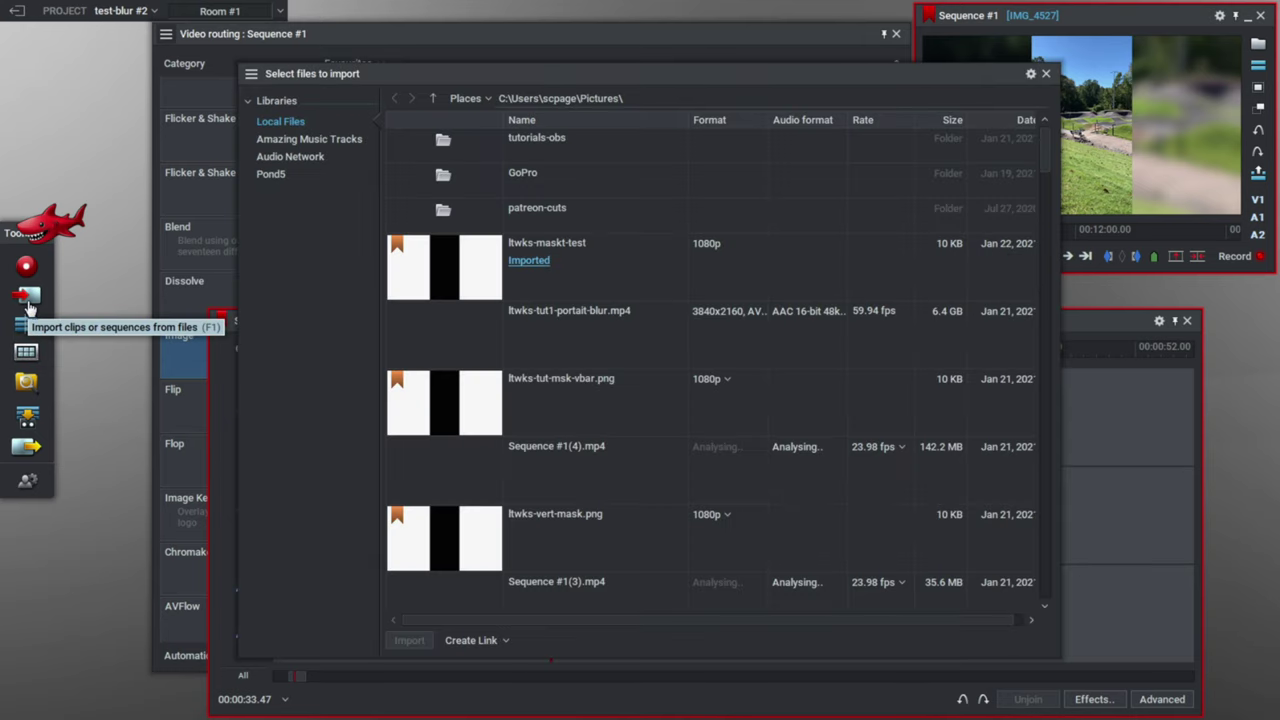
Import the mask5-star-outline-lightworks-vertical-video PNG and close the Recent bin
{"action": "scroll", "coordinate": [531, 365], "scroll_direction": "down", "scroll_amount": 3}
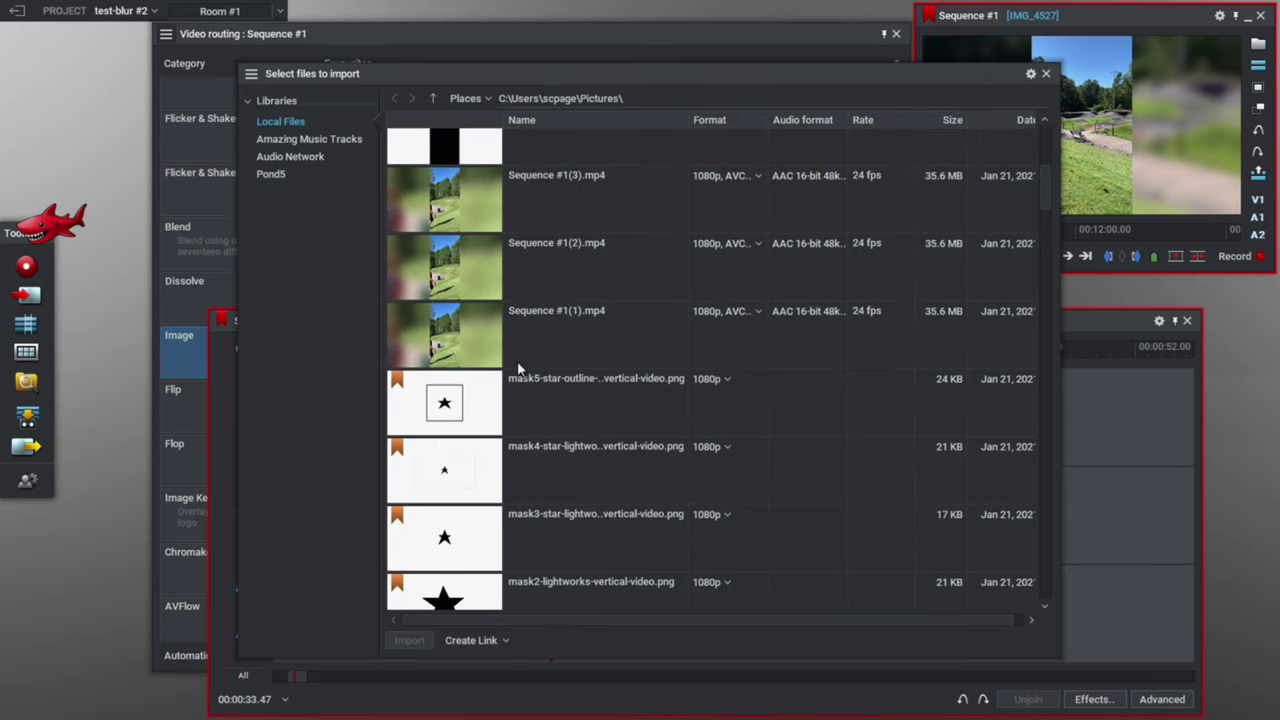
{"action": "left_click", "coordinate": [460, 412]}
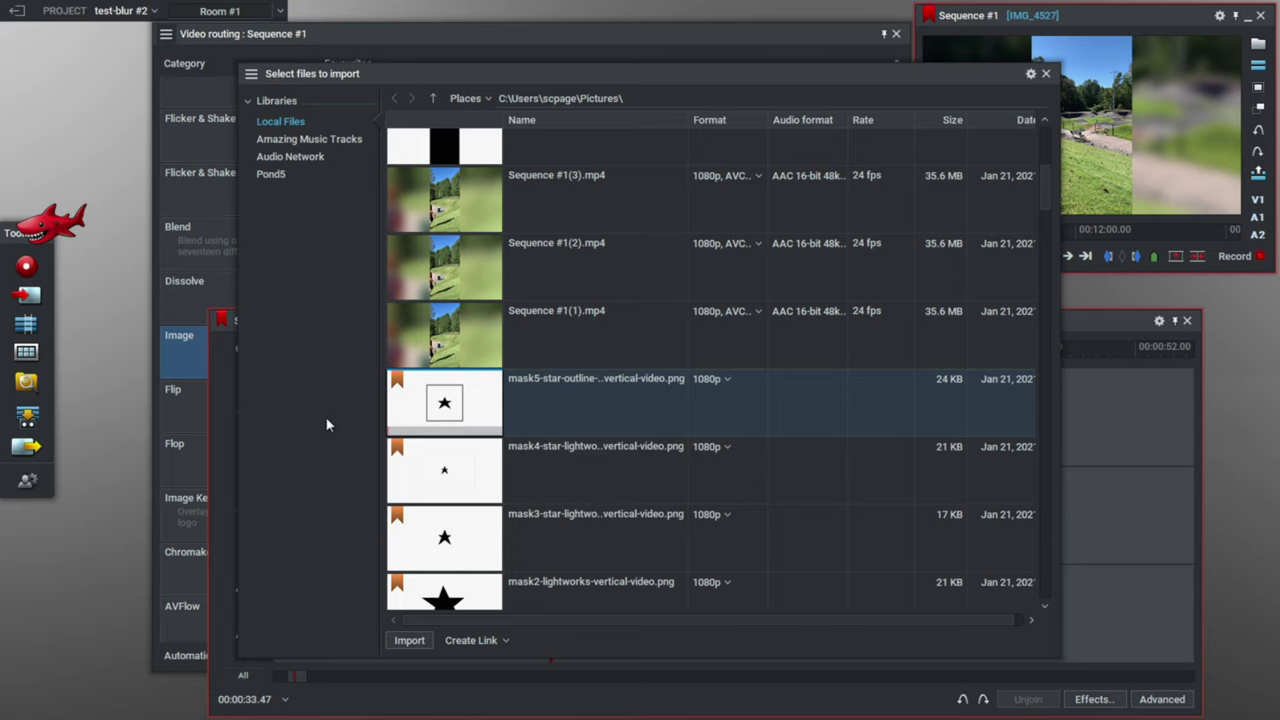
{"action": "left_click", "coordinate": [403, 643]}
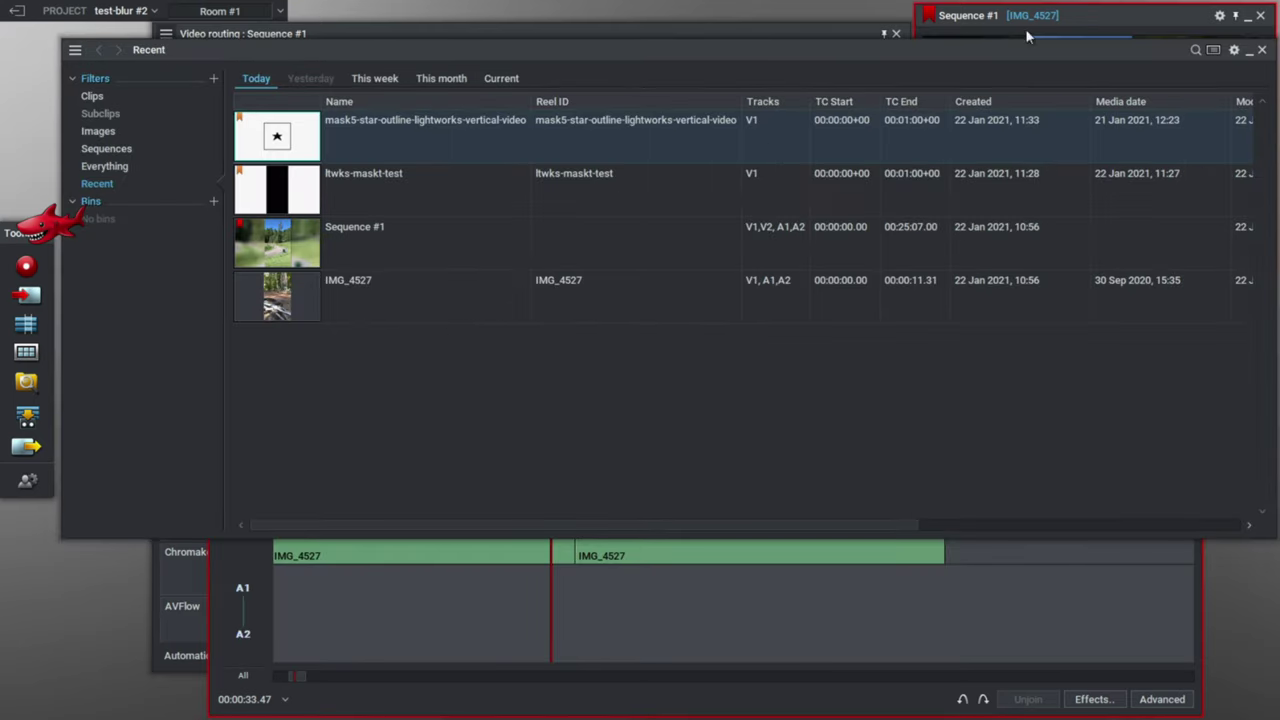
{"action": "left_click", "coordinate": [1262, 49]}
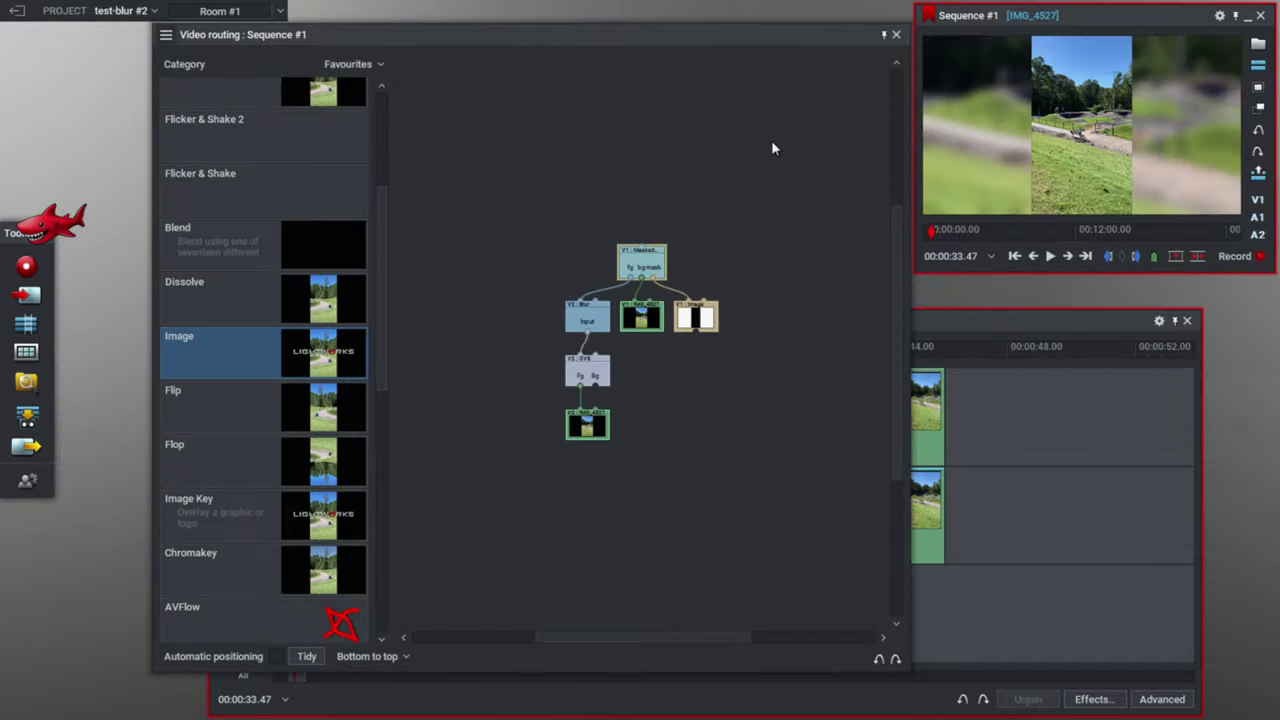
Swap the Image effect's picture from ltwks-maskt-test to the mask5 star-outline mask
{"action": "left_click", "coordinate": [707, 318]}
{"action": "right_click", "coordinate": [707, 318]}
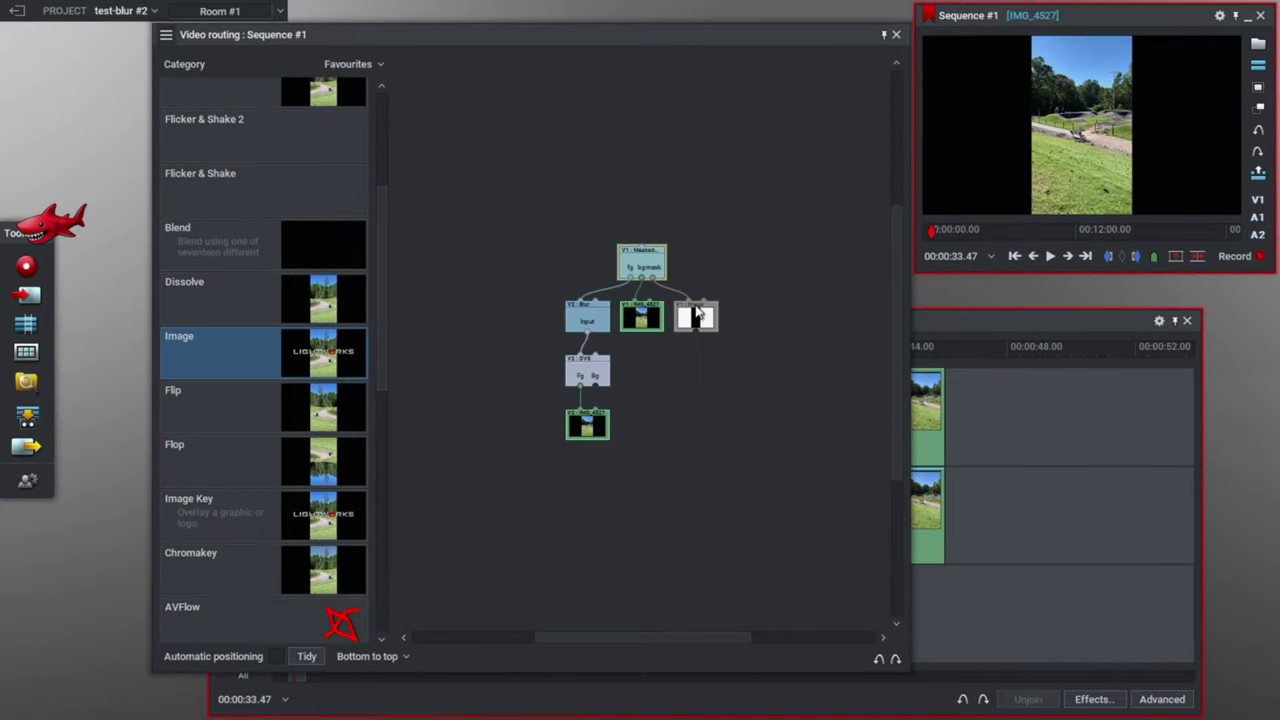
{"action": "left_click", "coordinate": [707, 318]}
{"action": "right_click", "coordinate": [705, 316]}
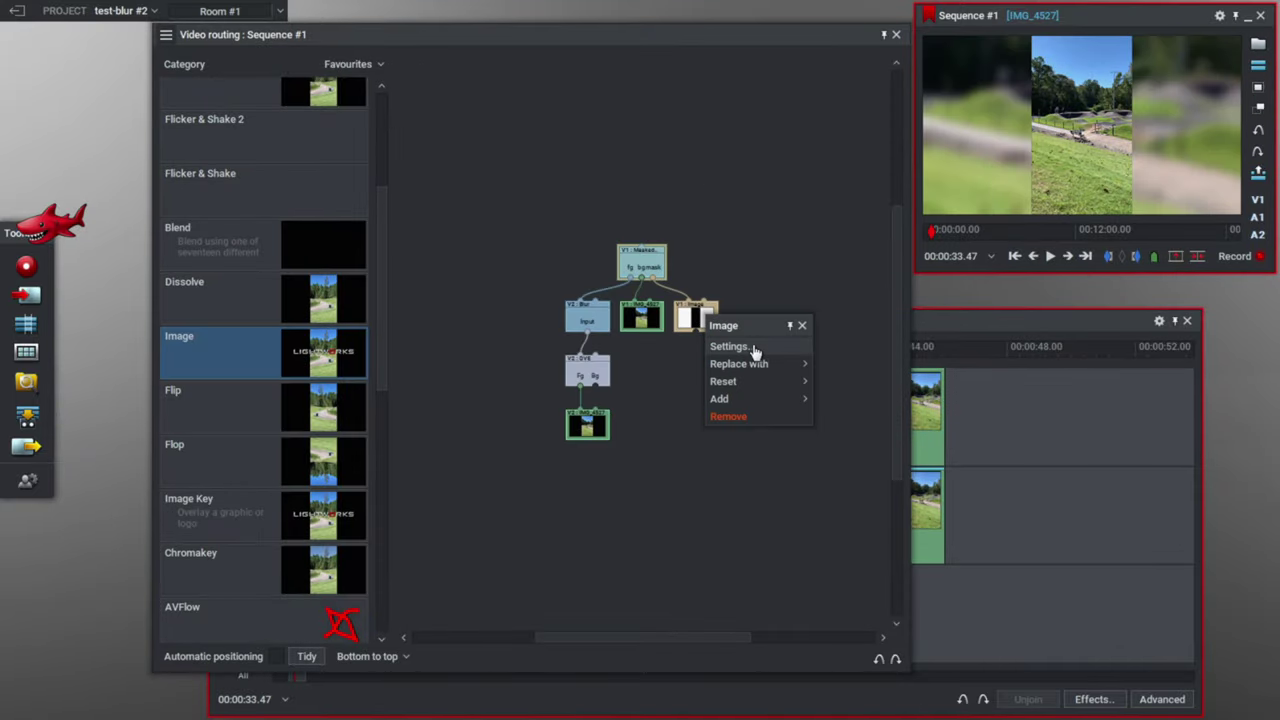
{"action": "left_click", "coordinate": [729, 346]}
{"action": "left_click_drag", "start_coordinate": [765, 295], "coordinate": [753, 515]}
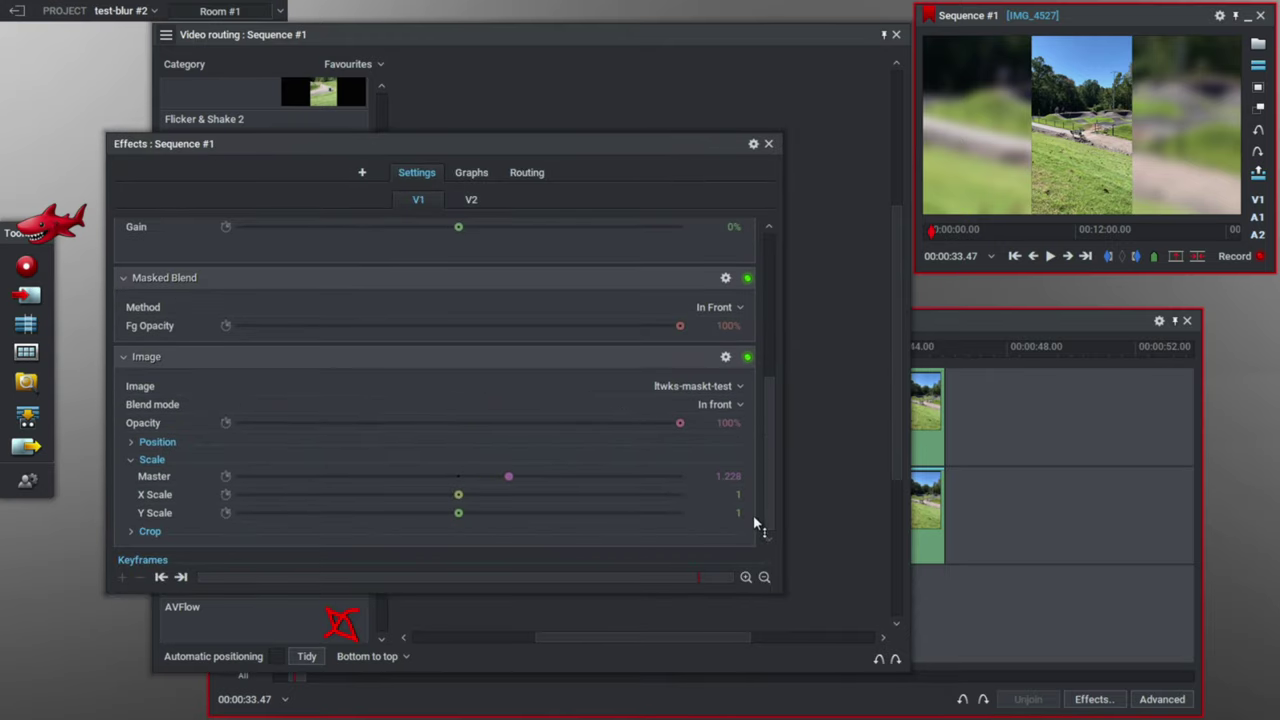
{"action": "left_click", "coordinate": [735, 389]}
{"action": "left_click", "coordinate": [402, 302]}
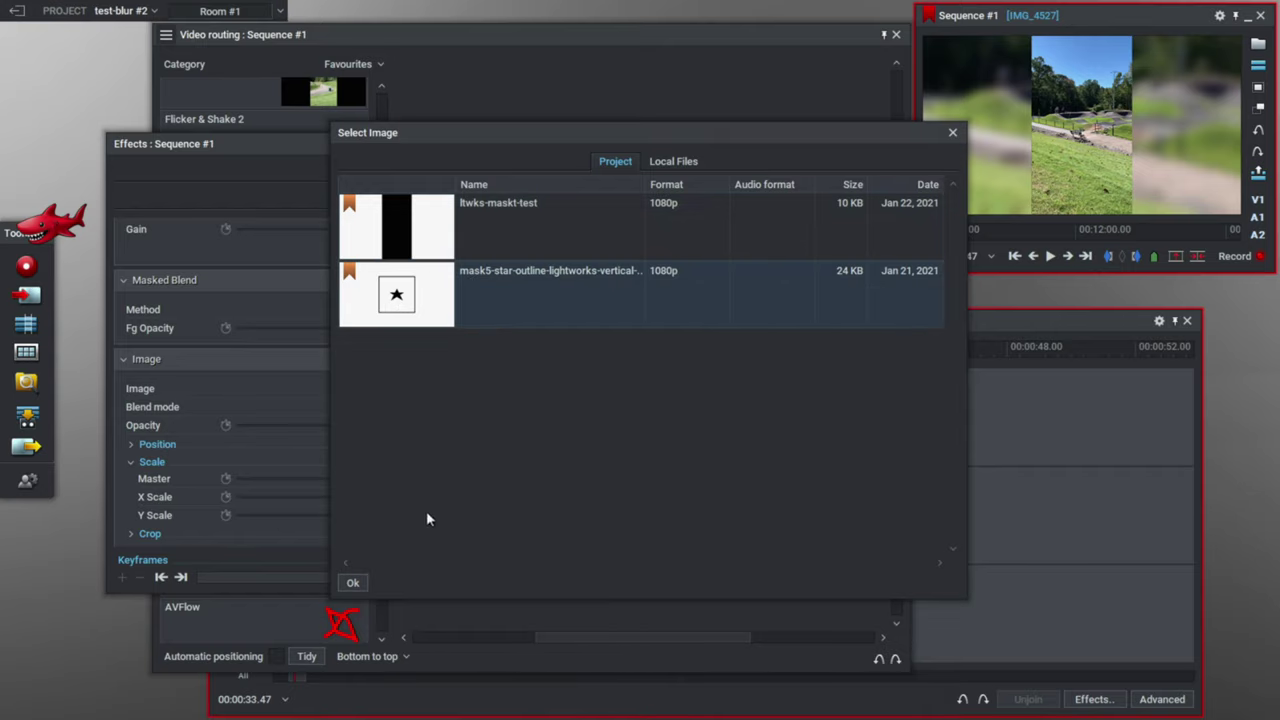
{"action": "left_click", "coordinate": [352, 582]}
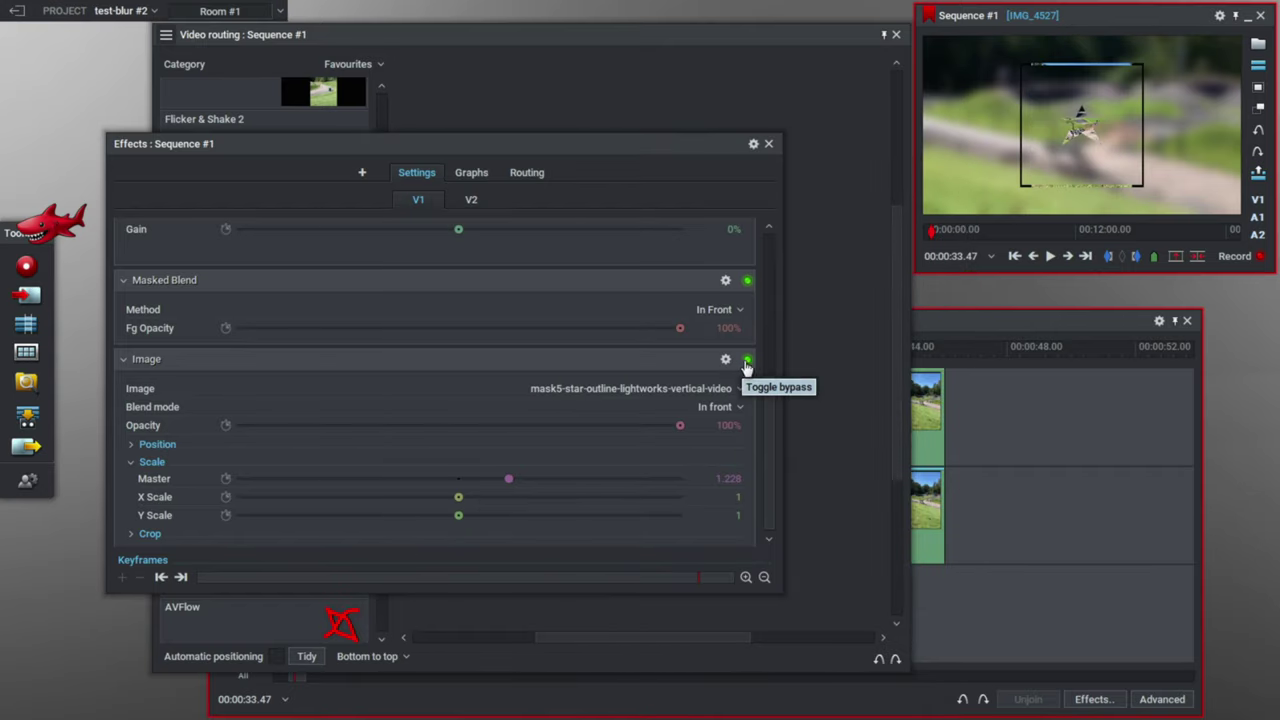